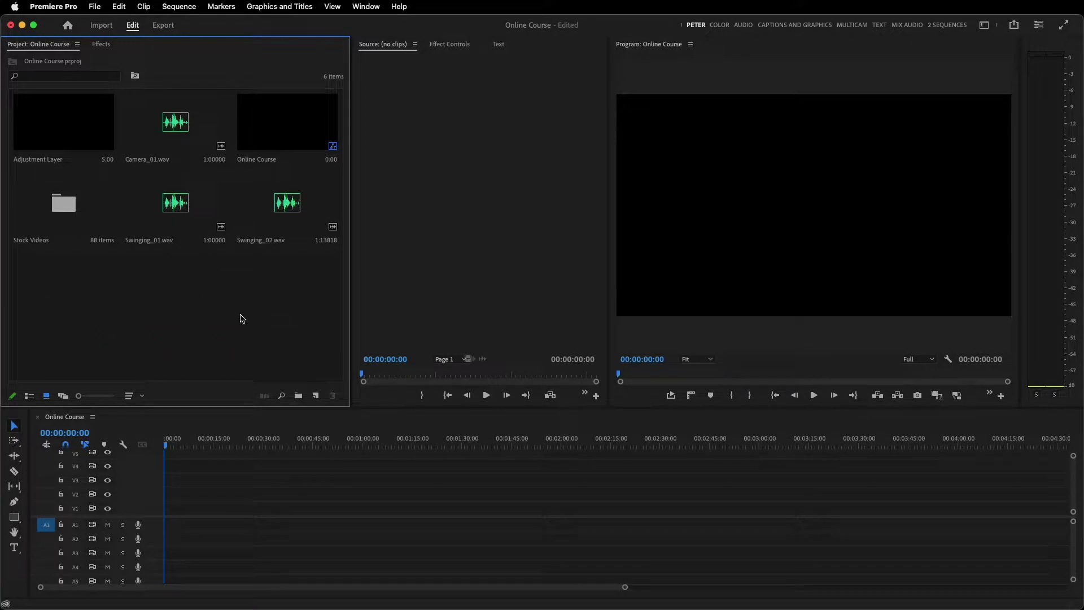
# - From the Stock Videos bin, place the jogging and push-up clips together on V1
pyautogui.doubleClick(56, 223)
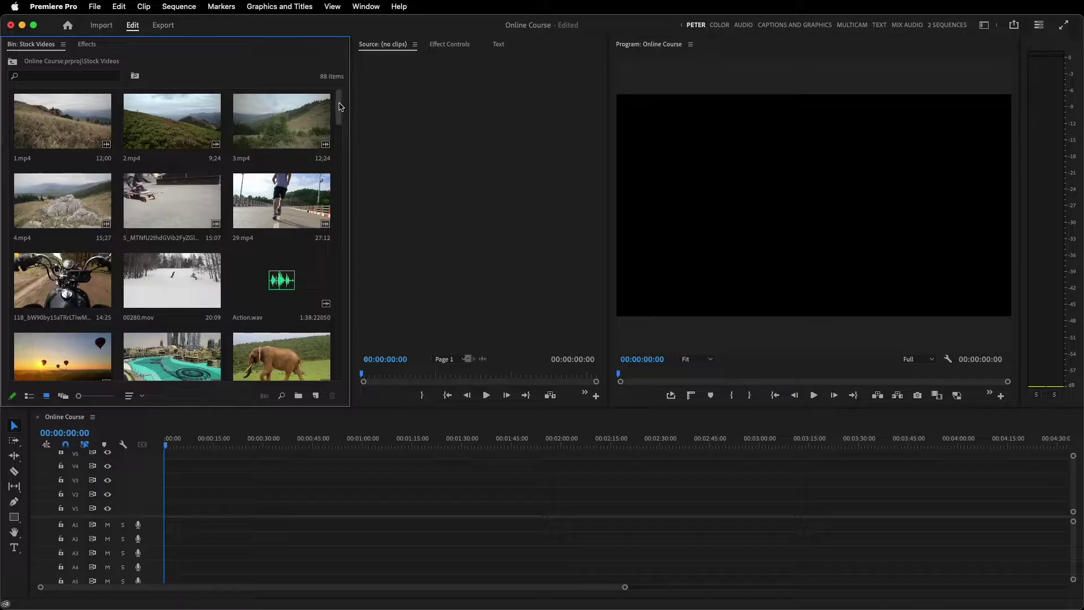
pyautogui.moveTo(340, 106); pyautogui.dragTo(350, 205)
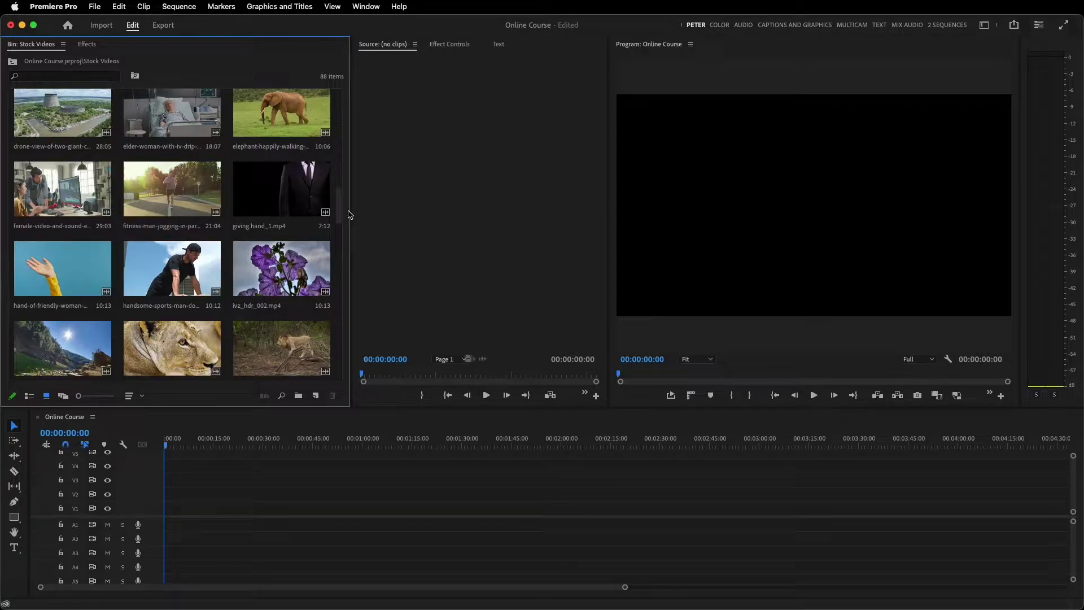
pyautogui.click(181, 200)
pyautogui.keyDown('super'); pyautogui.click(158, 276); pyautogui.keyUp('super')
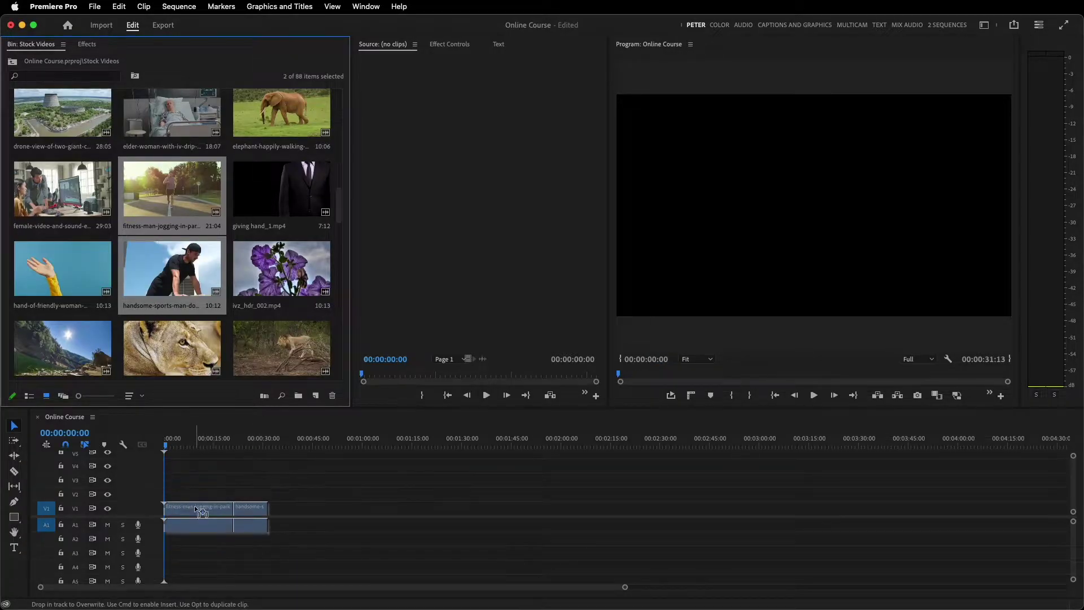
pyautogui.moveTo(157, 276); pyautogui.dragTo(201, 511)
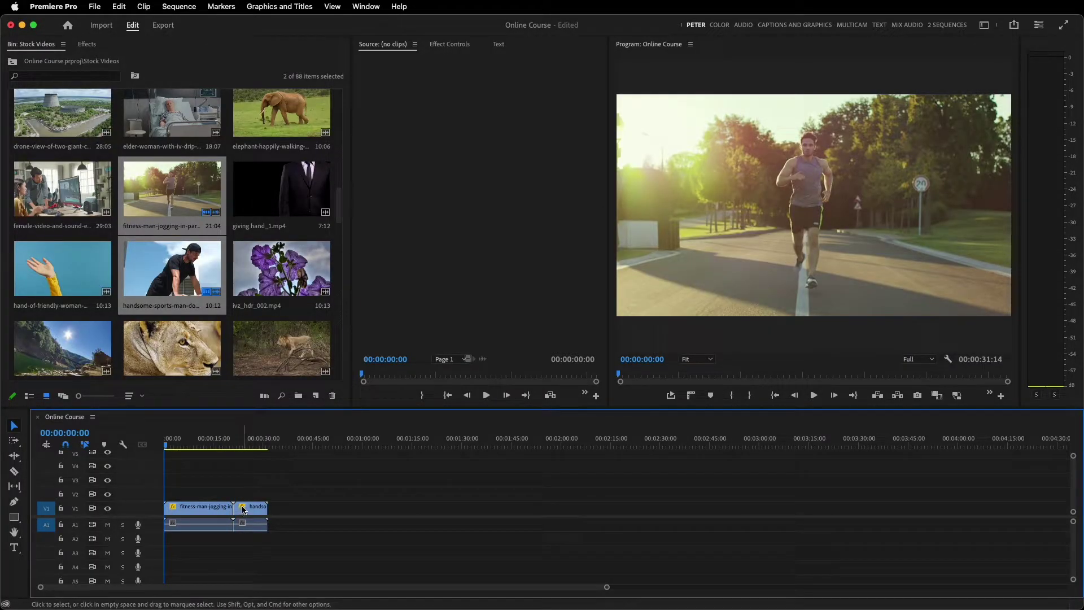
# - Move the push-up clip to about 0:27 and park the playhead at 21:03
pyautogui.press('=')
pyautogui.press('=')
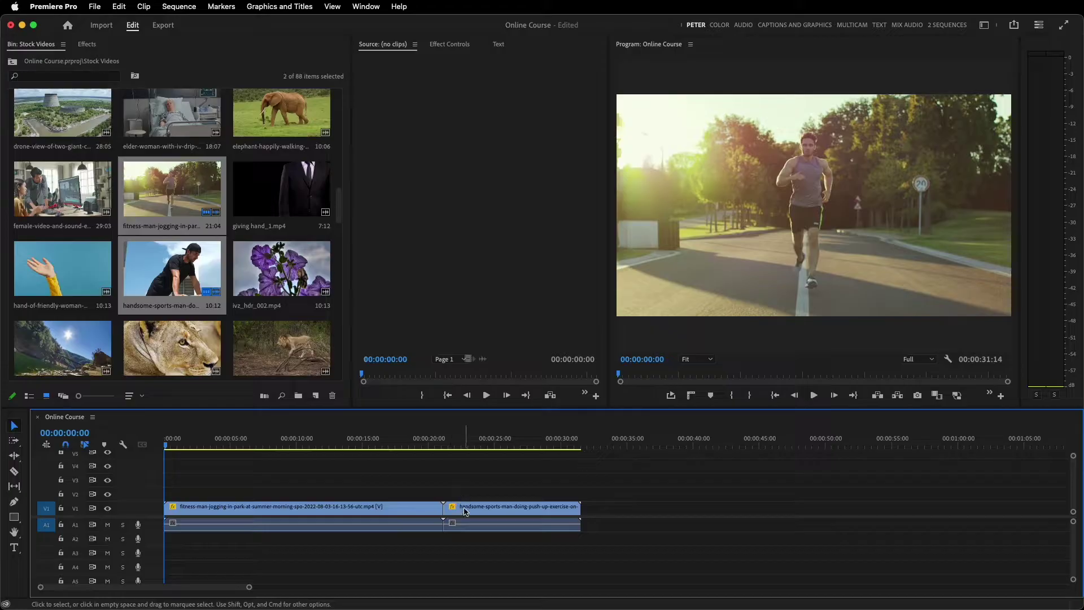
pyautogui.moveTo(470, 510); pyautogui.dragTo(545, 513)
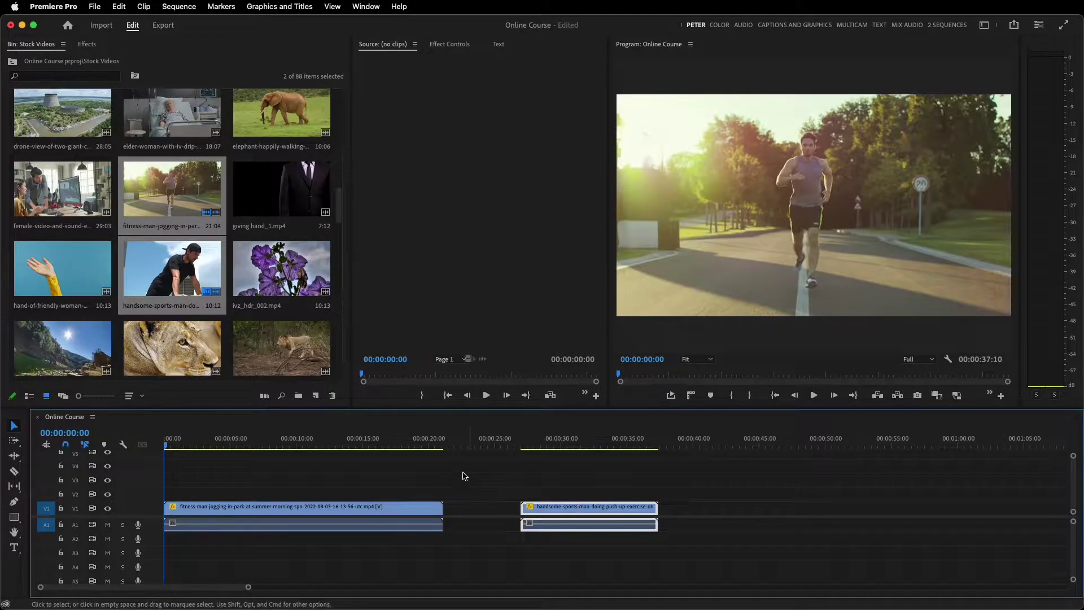
pyautogui.click(435, 446)
pyautogui.moveTo(436, 447); pyautogui.dragTo(443, 447)
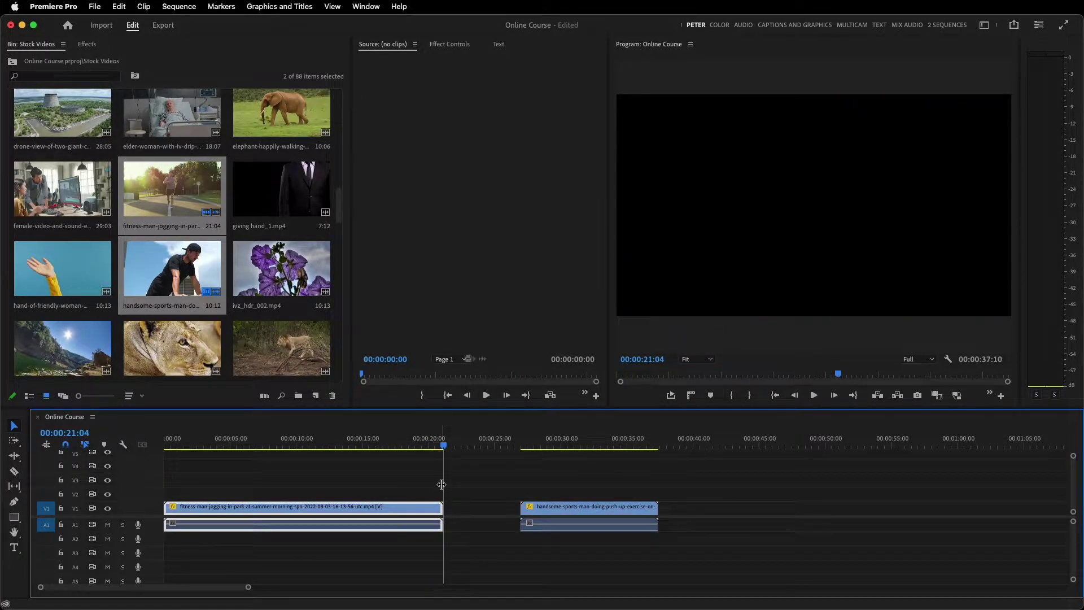
pyautogui.press('Left')
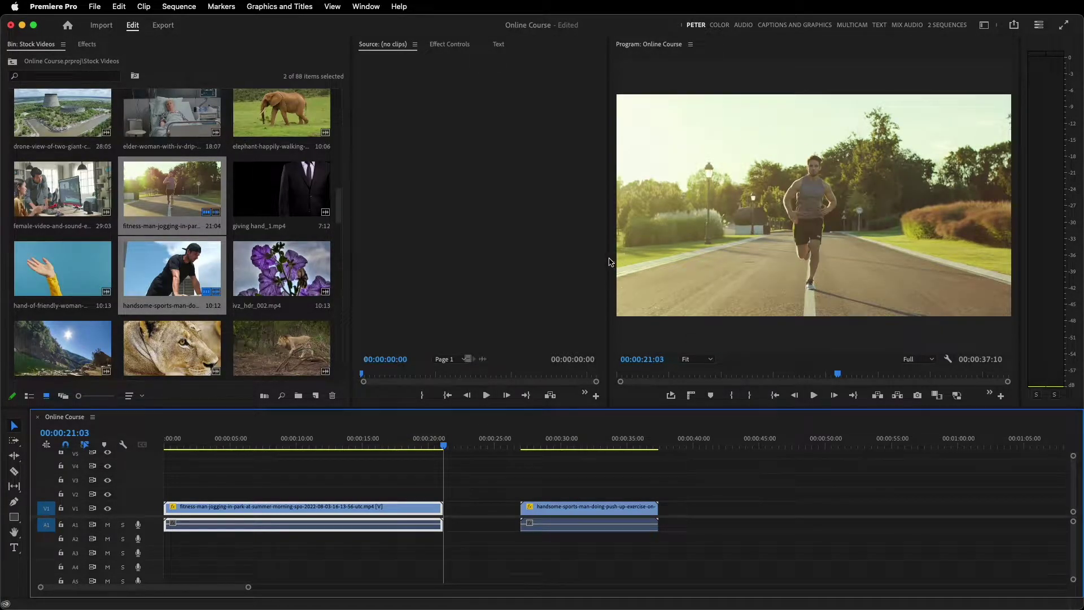
# - Widen the Program monitor and add the Export Frame button to its controls
pyautogui.moveTo(608, 260); pyautogui.dragTo(545, 260)
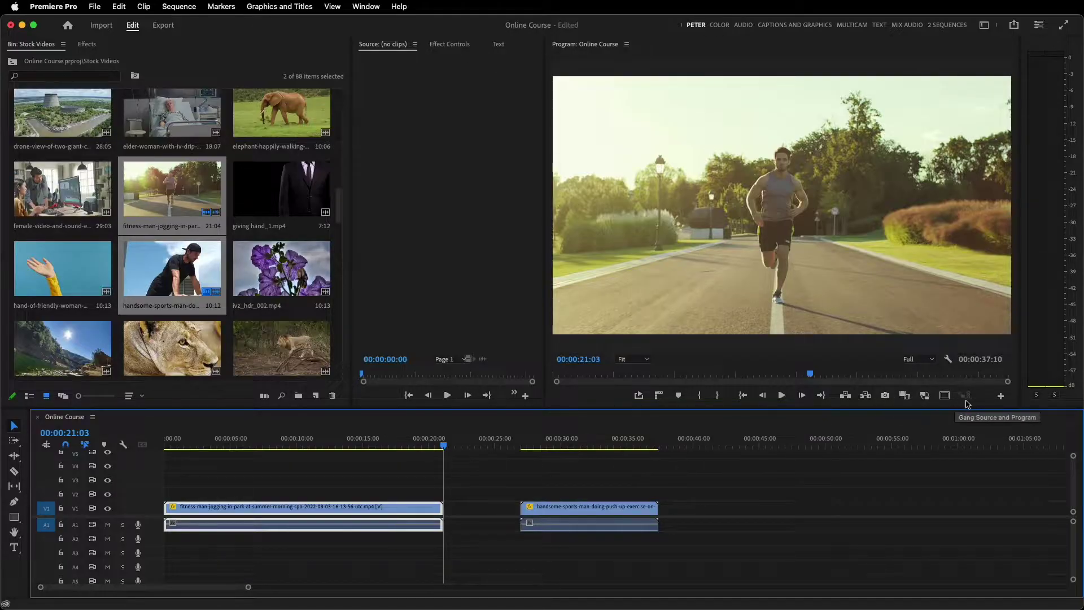
pyautogui.click(1000, 397)
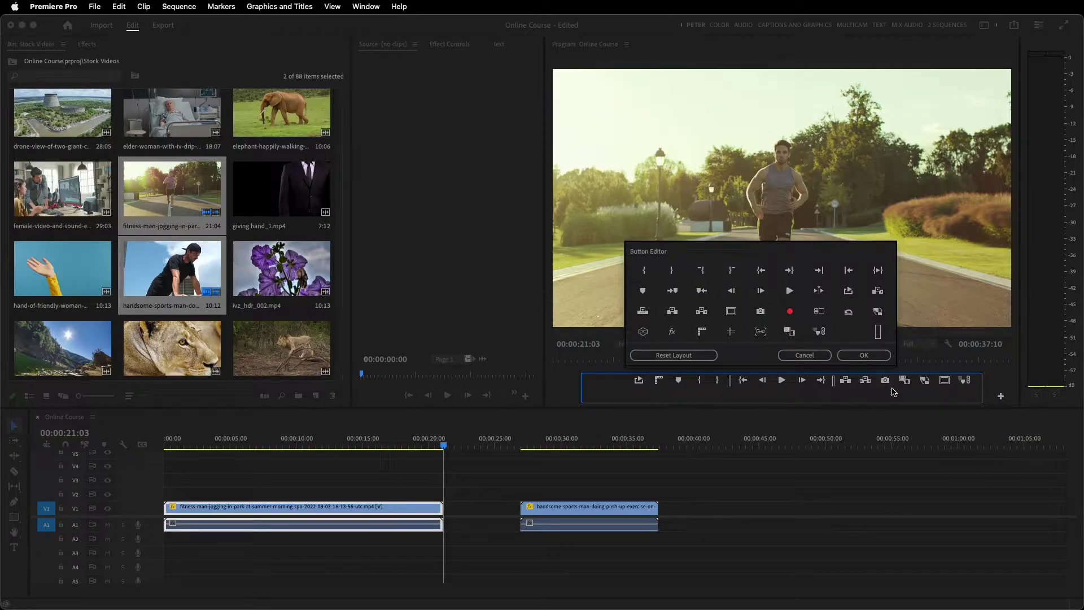
pyautogui.click(864, 354)
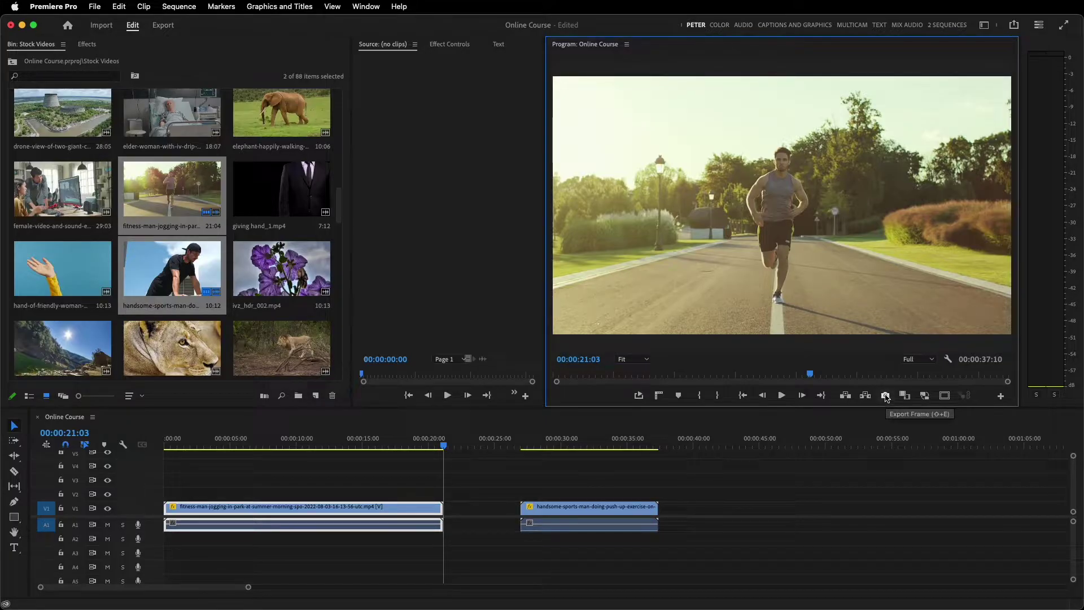
# - Export the jogging clip's last frame as a PNG still named Photo 1
pyautogui.click(885, 395)
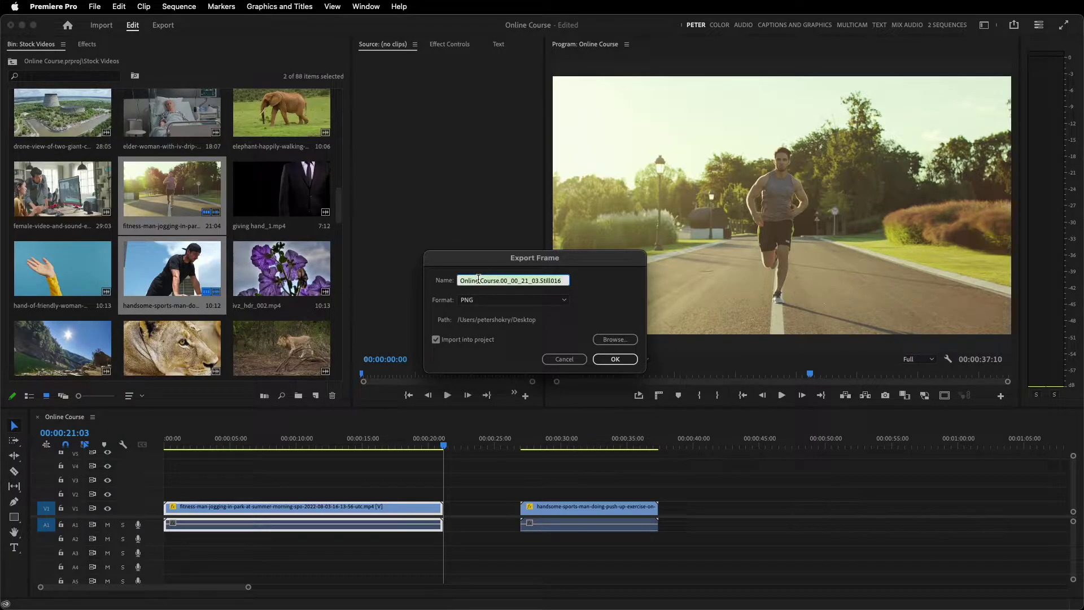
pyautogui.write('P')
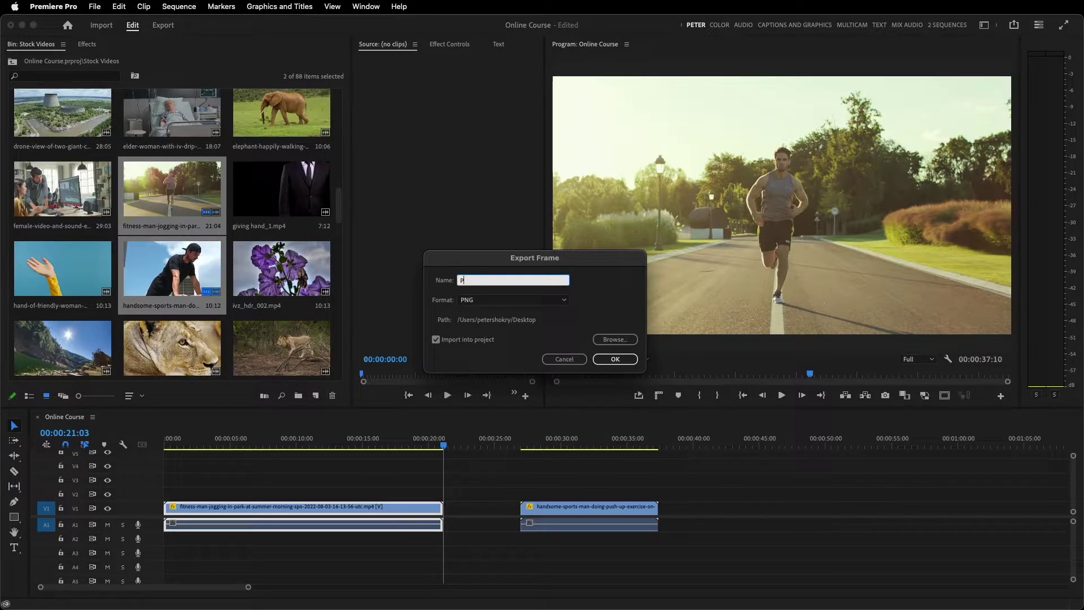
pyautogui.write('hoto 1')
pyautogui.click(621, 361)
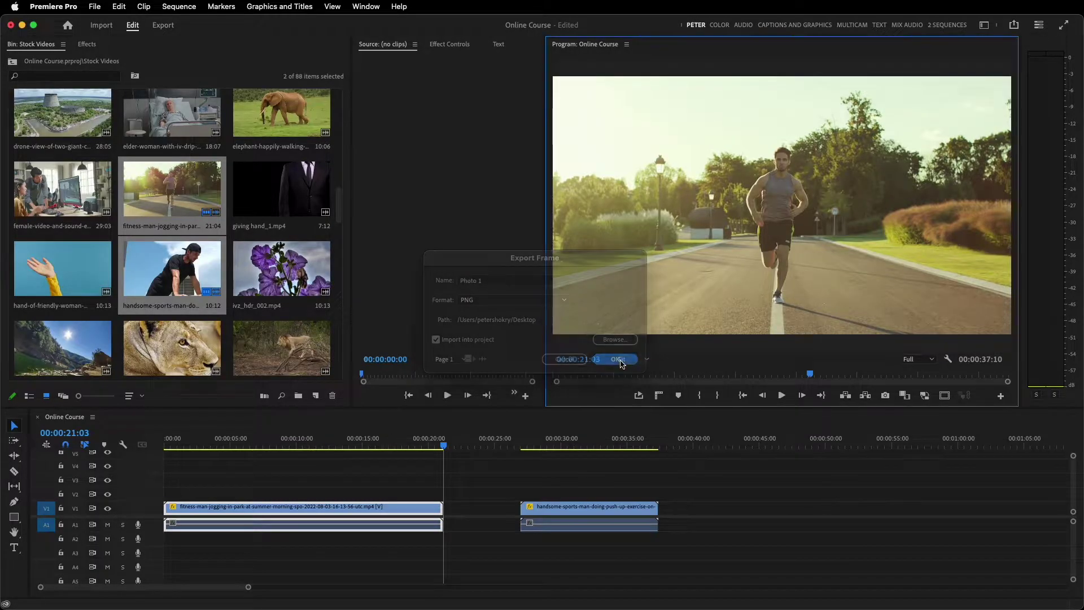
# - Export the push-up clip's first frame at 00:00:27:00 as Photo 2
pyautogui.click(522, 438)
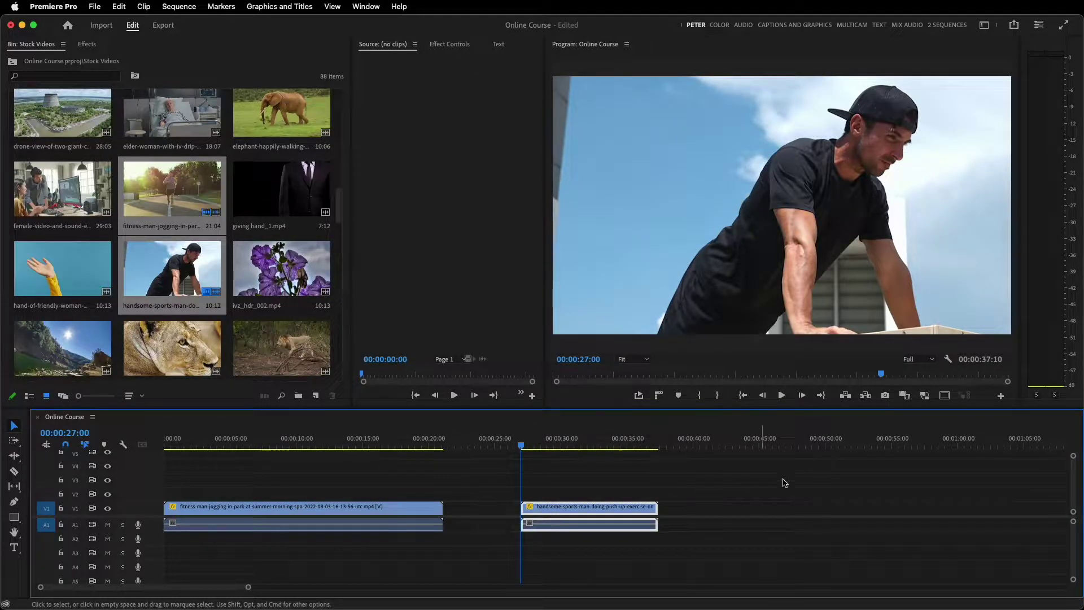
pyautogui.click(885, 396)
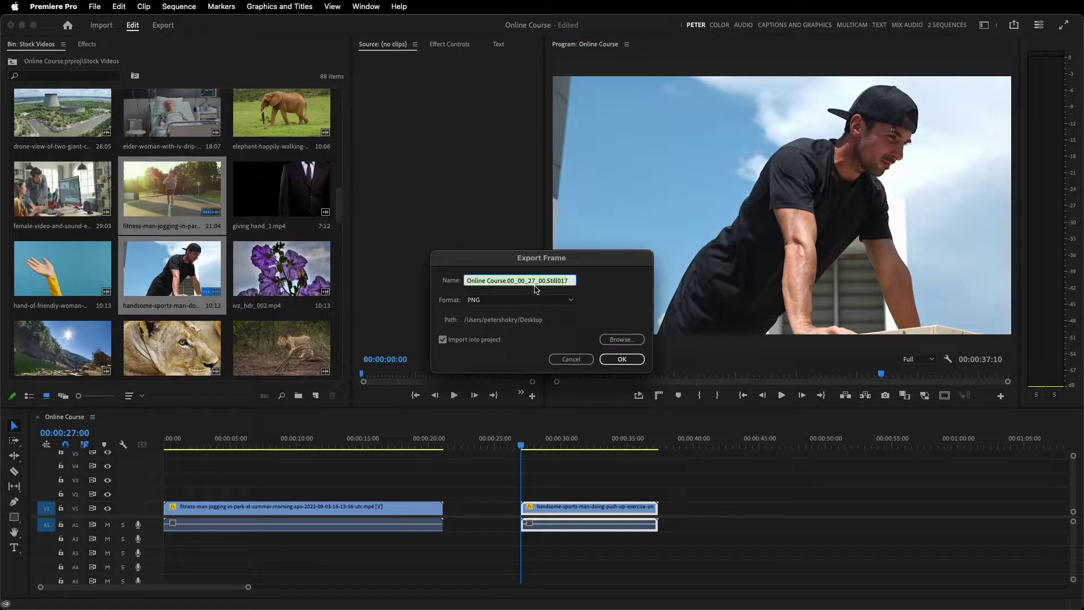
pyautogui.write('Photo 2')
pyautogui.click(622, 359)
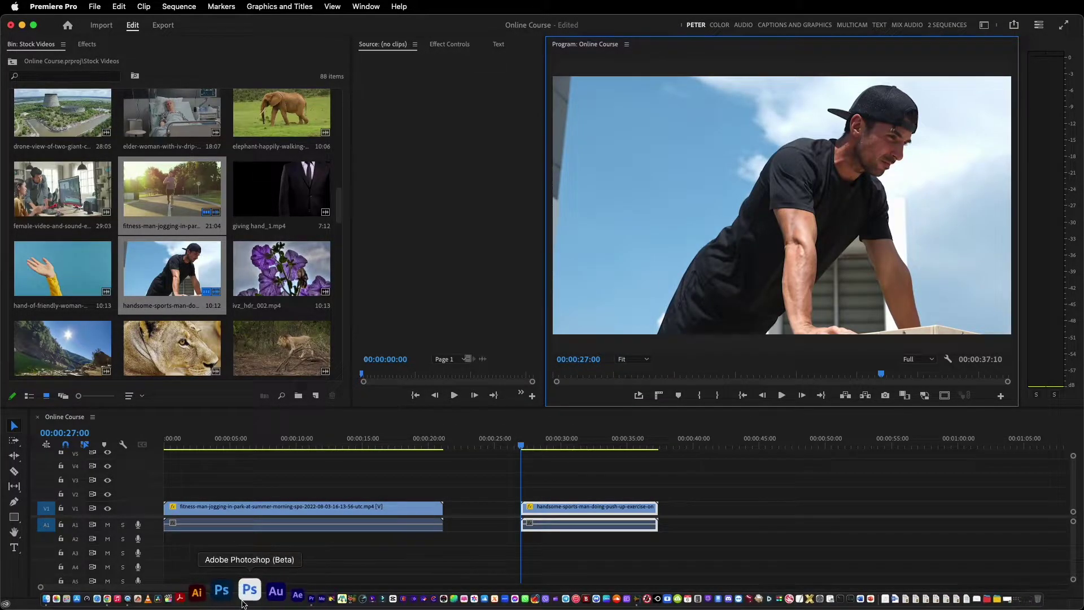
# - Launch Photoshop (Beta) and open Photo 1.png from the Desktop
pyautogui.click(243, 604)
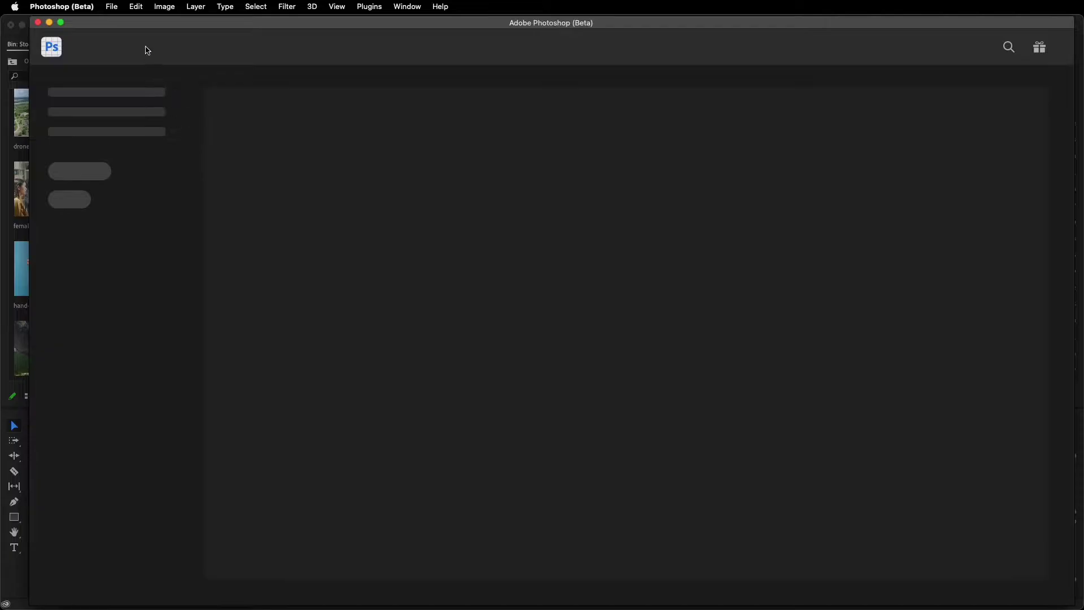
pyautogui.click(112, 8)
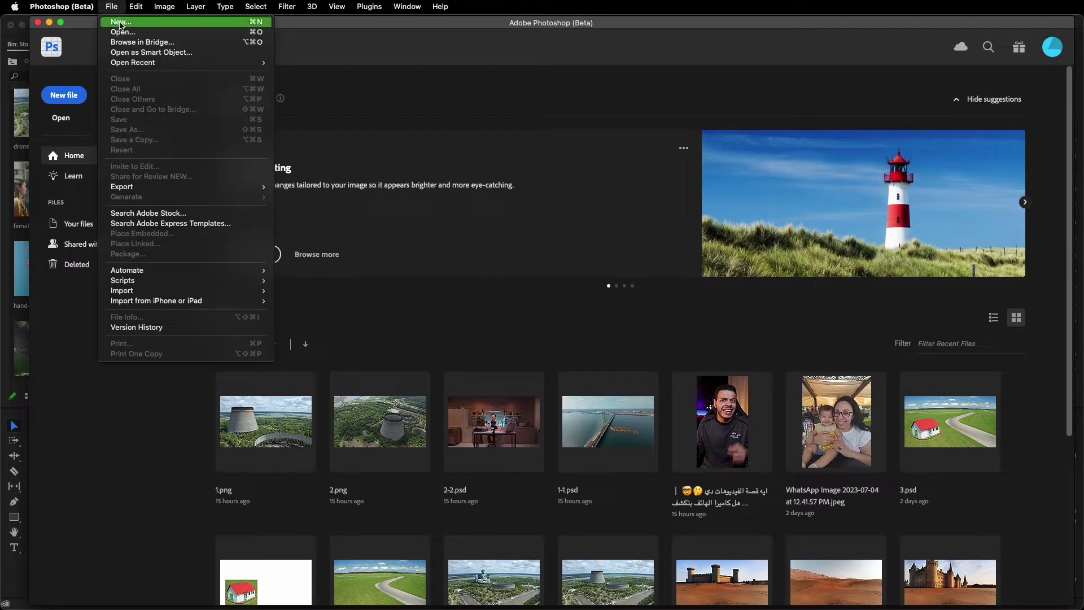
pyautogui.click(122, 32)
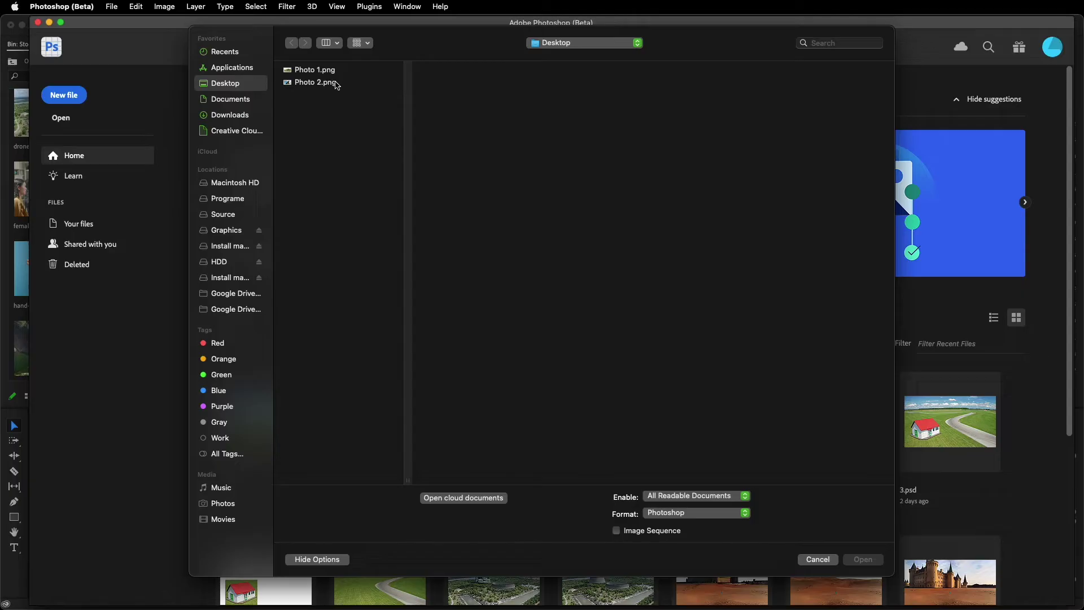
pyautogui.click(324, 71)
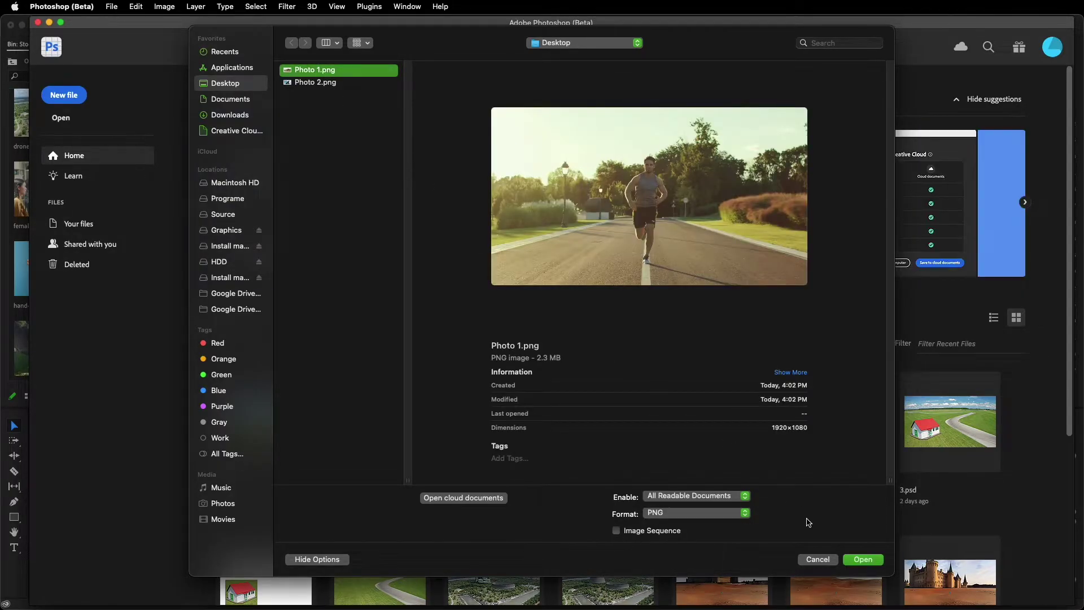
pyautogui.click(864, 561)
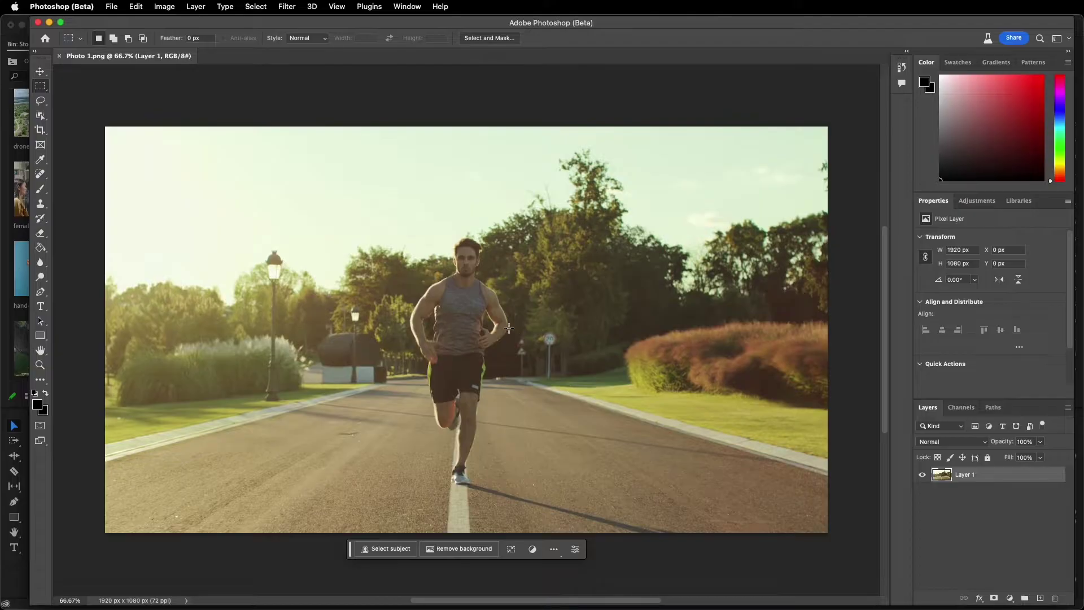
# - Scale the runner photo layer to 50% height with proportions linked
pyautogui.click(42, 73)
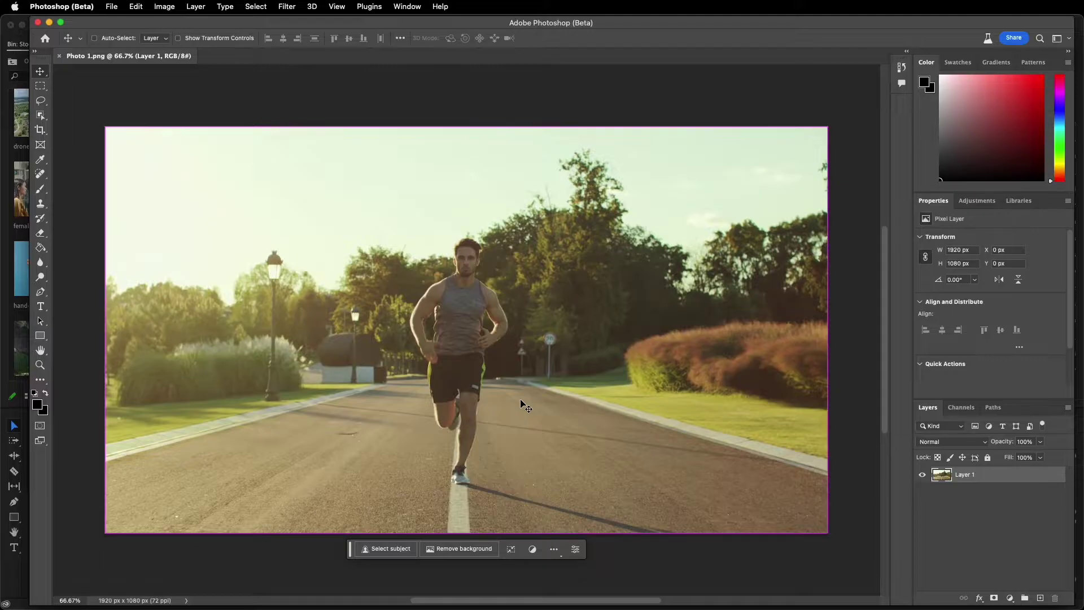
pyautogui.hotkey('ctrl', 't')
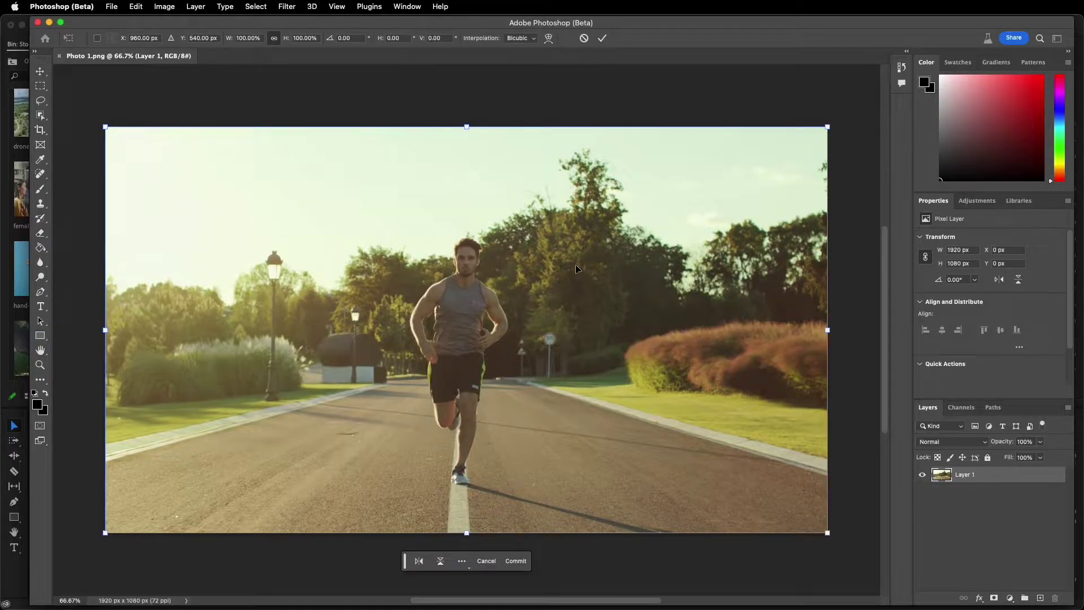
pyautogui.click(310, 37)
pyautogui.write('50')
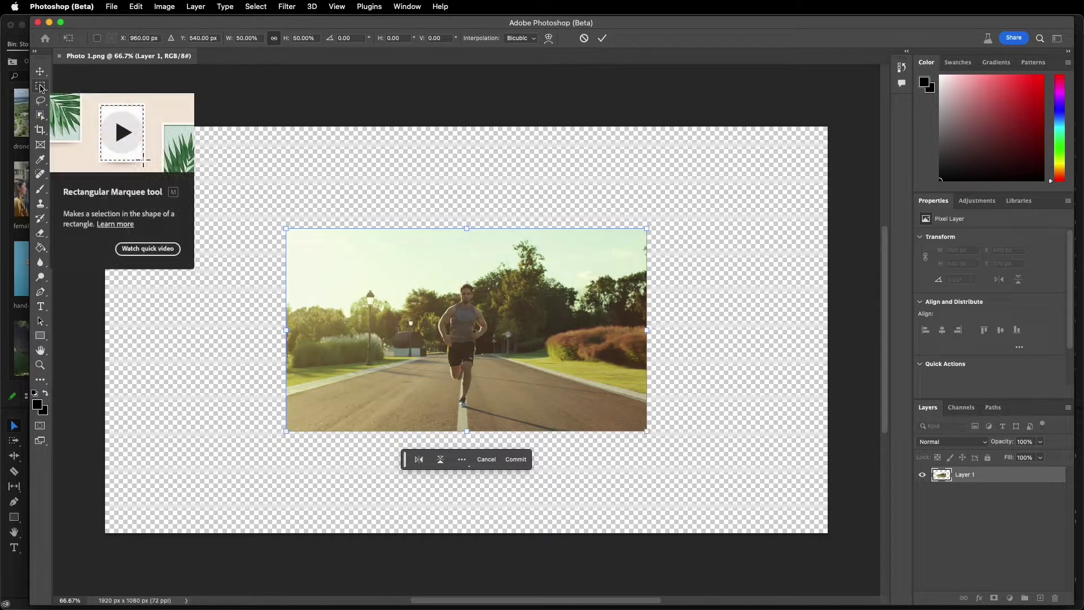
pyautogui.click(41, 88)
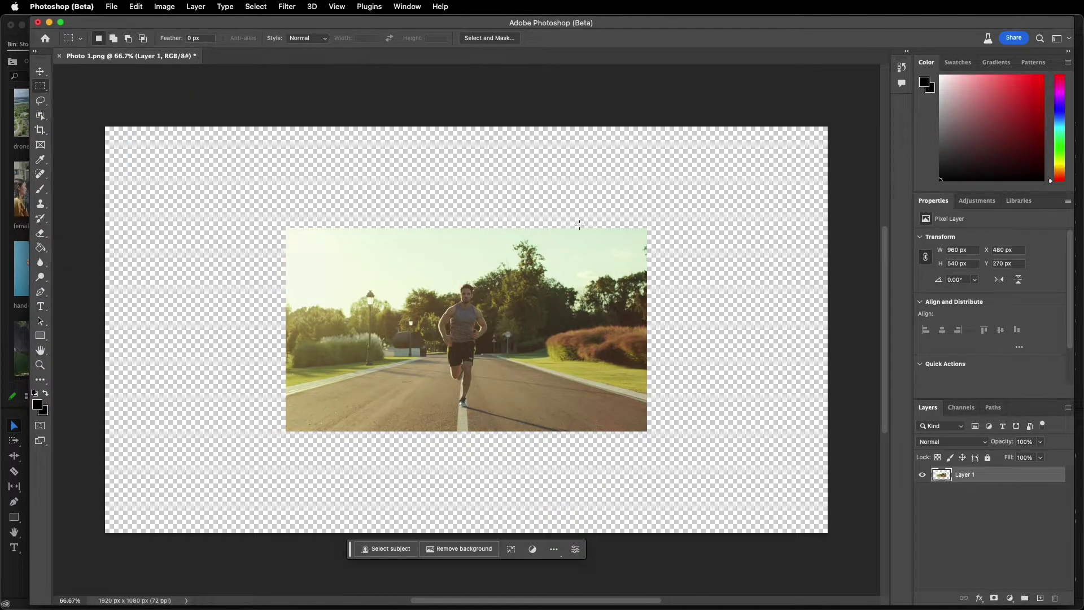
# - Draw a rectangular selection just inside the scaled photo's edges
pyautogui.moveTo(642, 234); pyautogui.dragTo(465, 323)
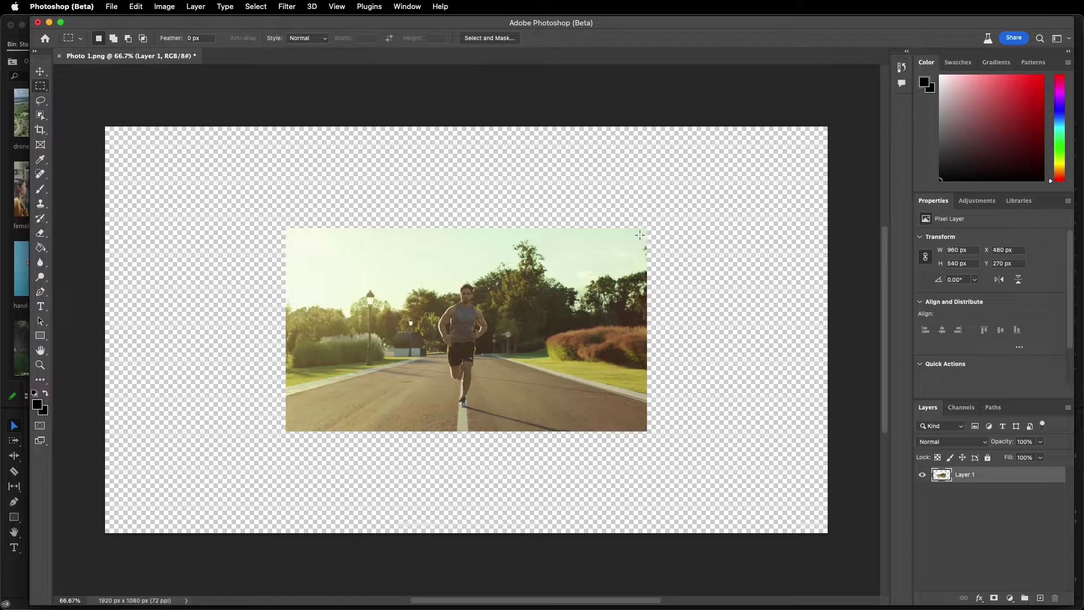
pyautogui.moveTo(334, 391); pyautogui.dragTo(293, 425)
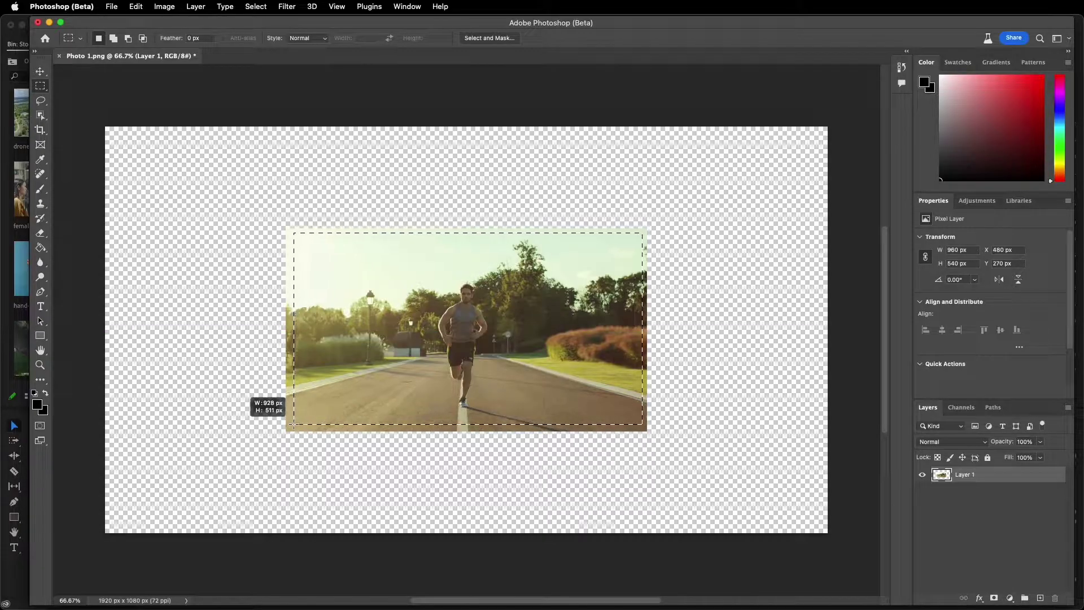
pyautogui.moveTo(294, 425); pyautogui.dragTo(293, 425)
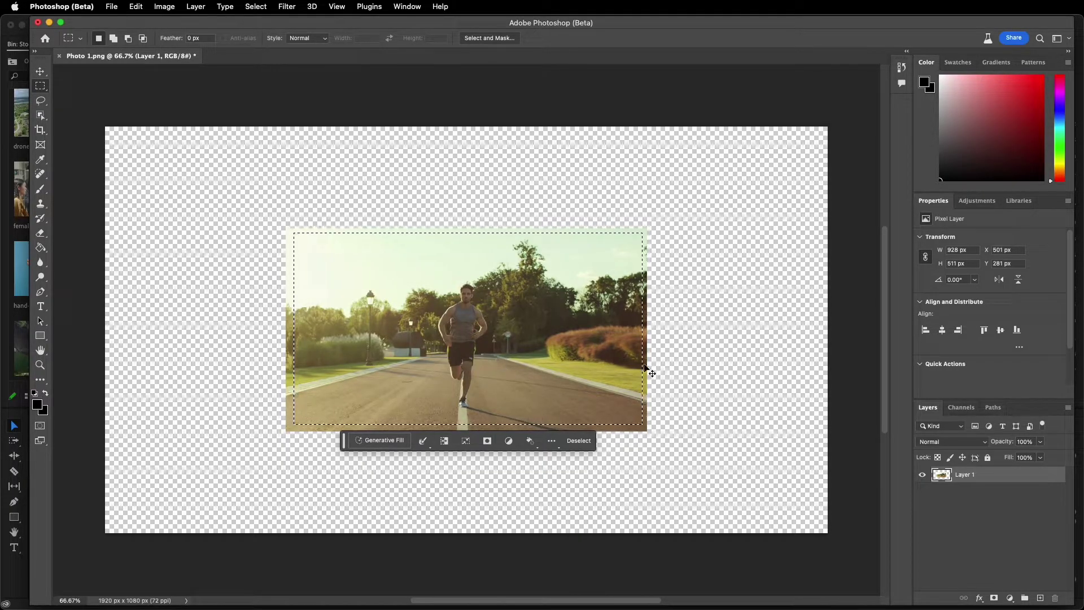
# - Run a blank-prompt Generative Fill around the runner, compare three variations, and keep the first
pyautogui.press('super+a')
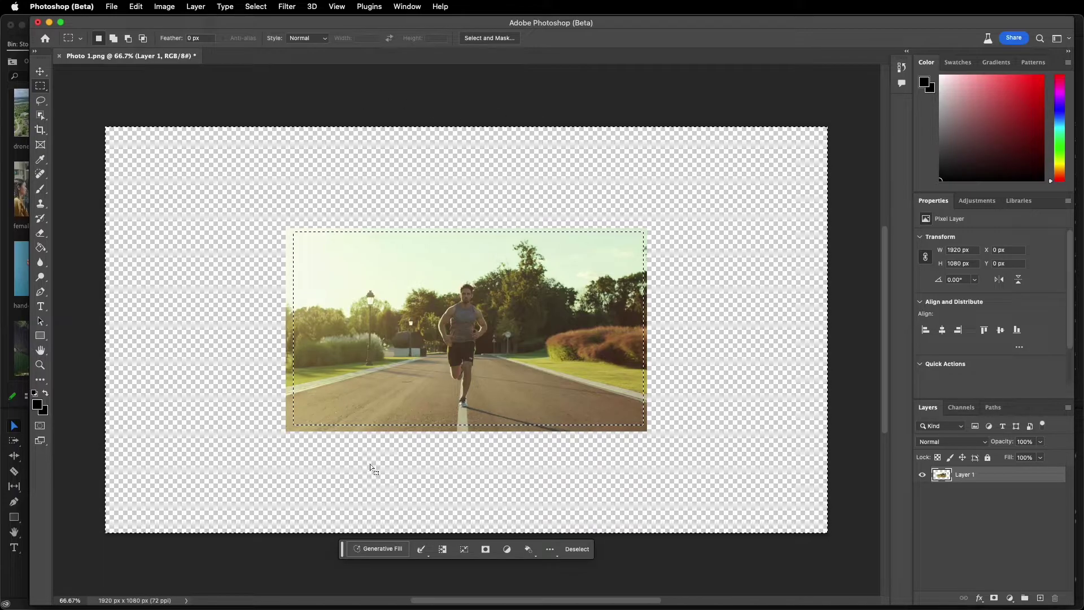
pyautogui.click(373, 555)
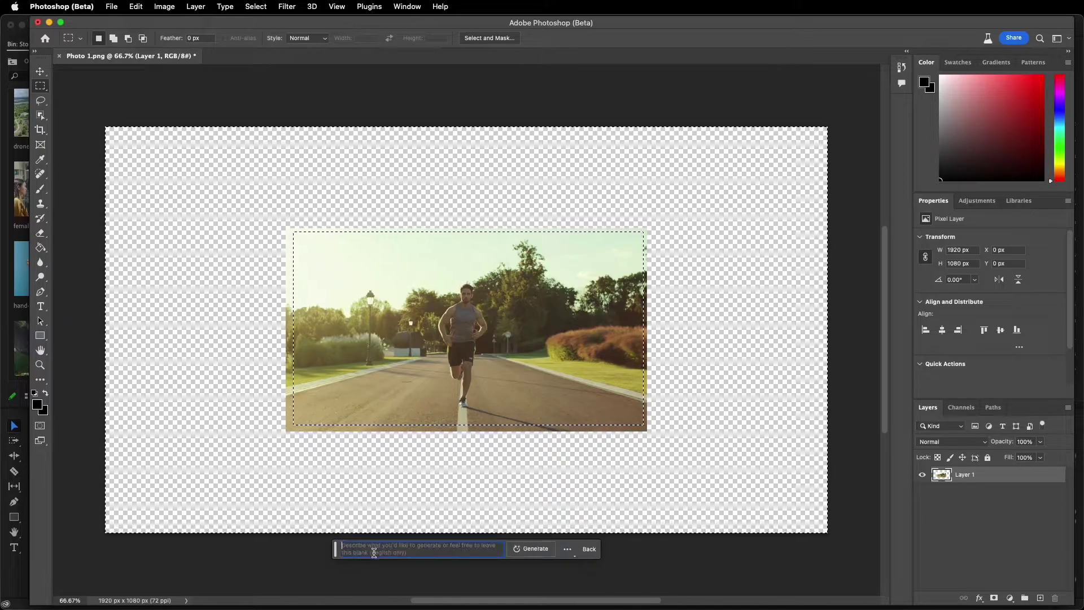
pyautogui.click(537, 550)
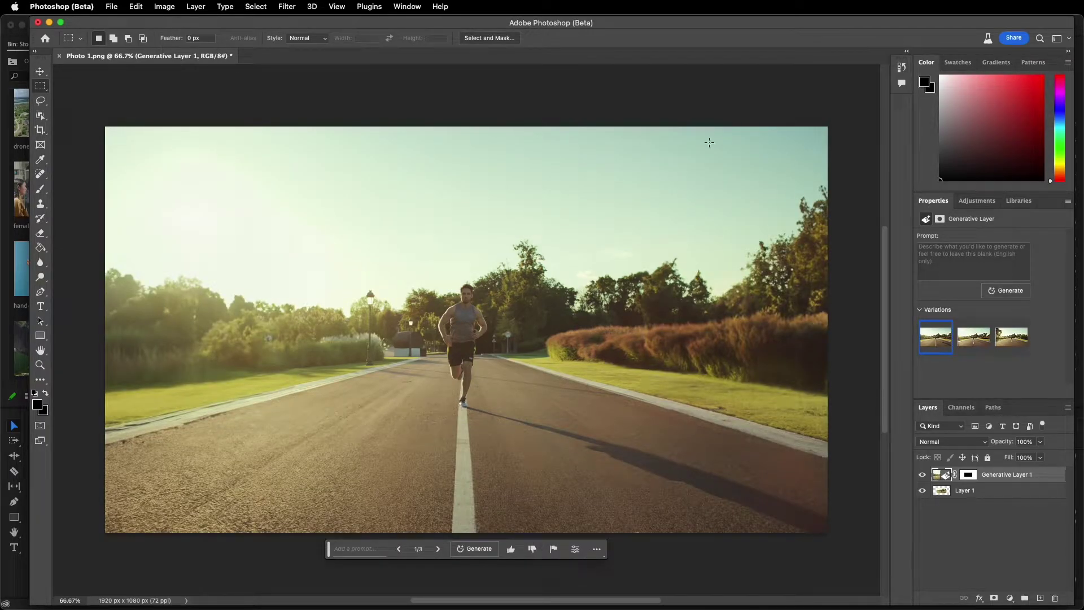
pyautogui.click(532, 549)
pyautogui.click(976, 342)
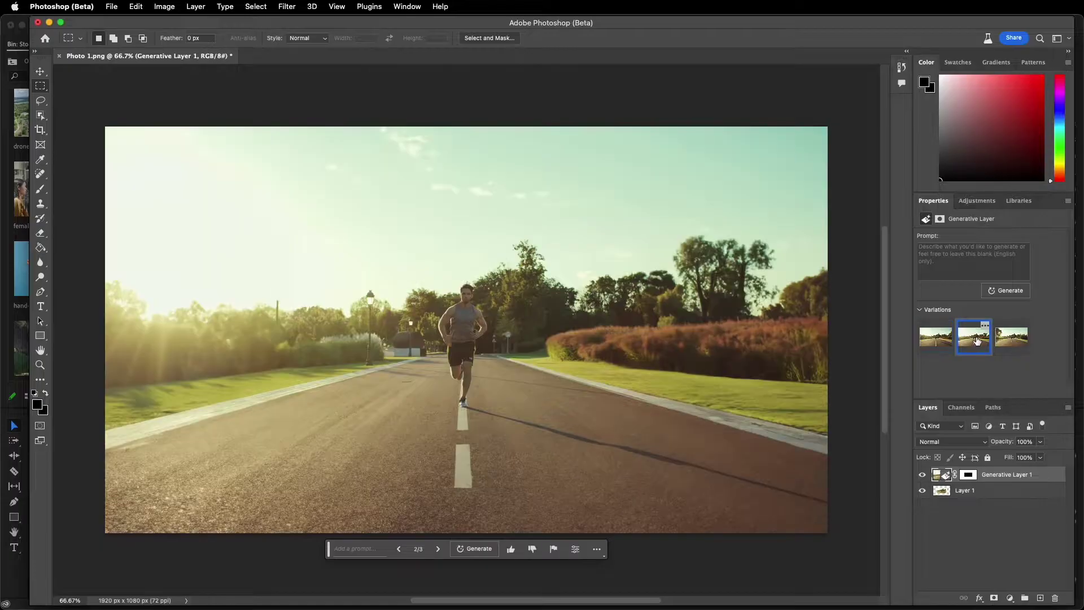
pyautogui.click(998, 341)
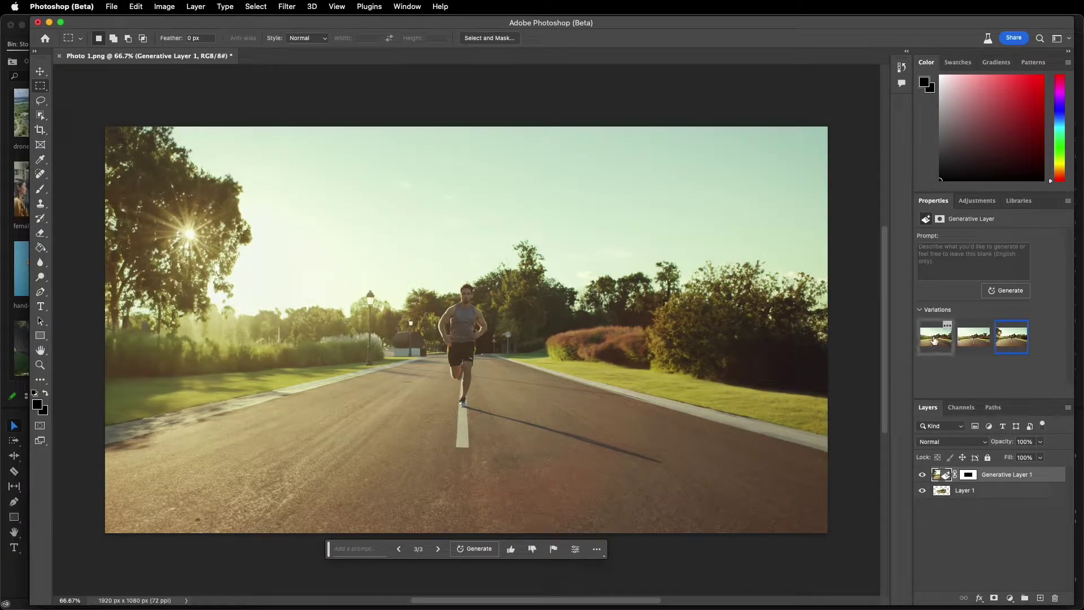
pyautogui.click(932, 340)
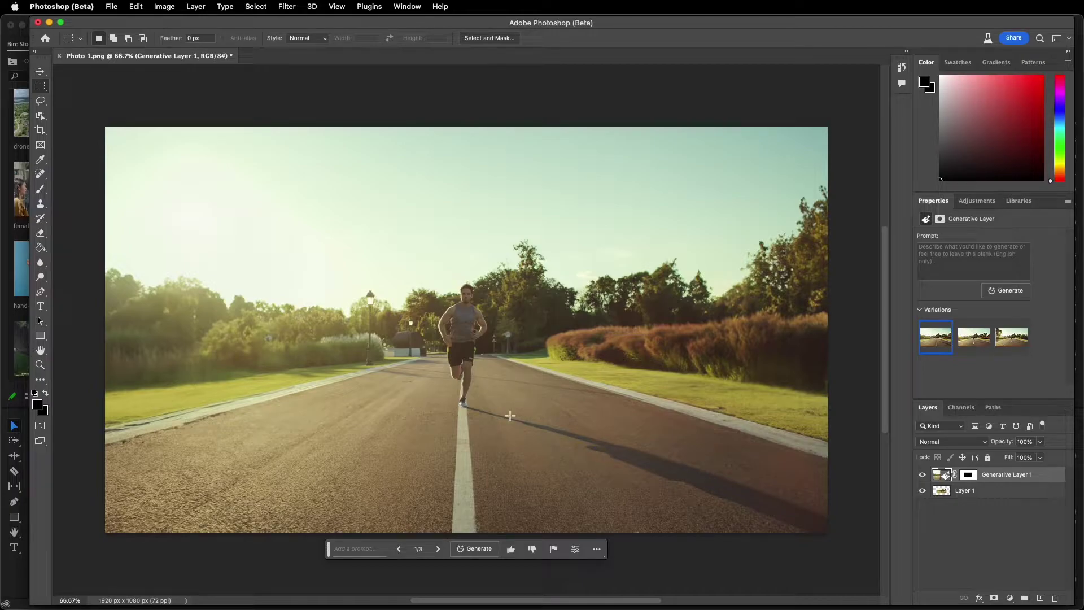
# - Save a copy of the extended image as Photo 1 copy.png
pyautogui.click(111, 7)
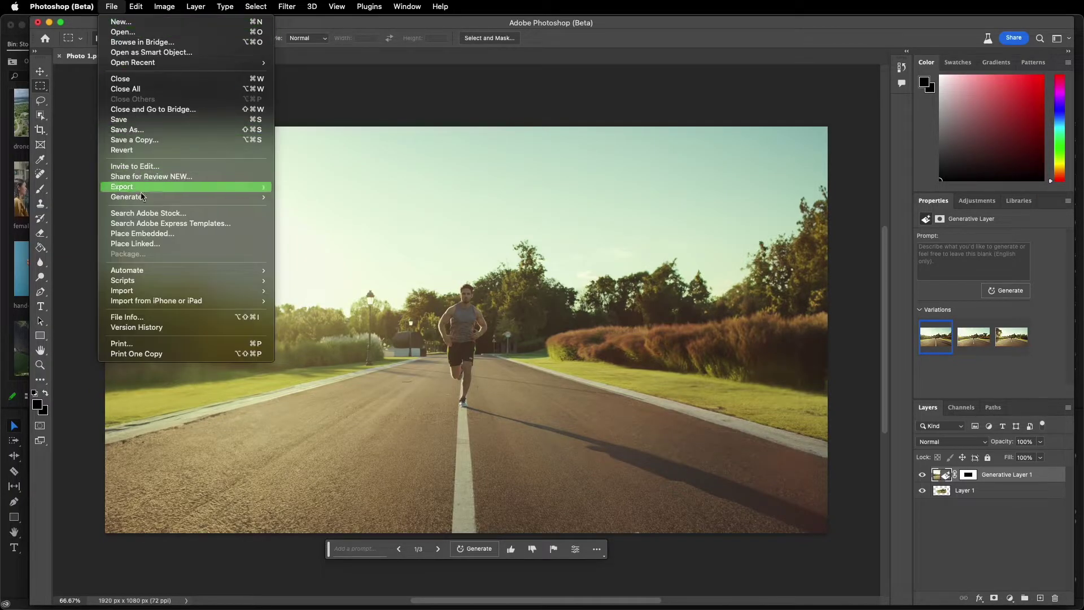
pyautogui.click(136, 139)
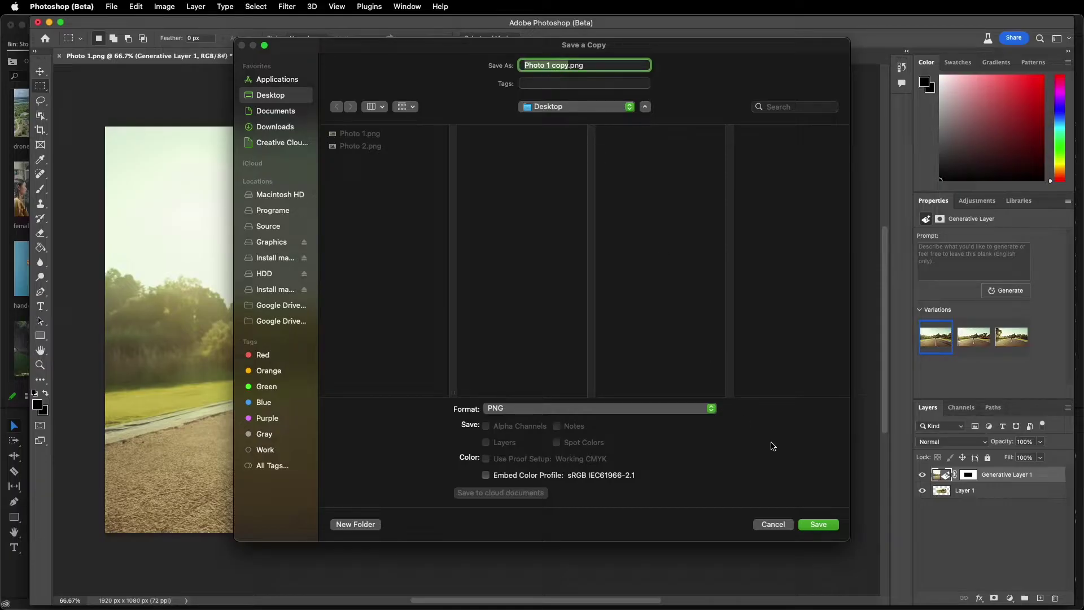
pyautogui.click(818, 525)
pyautogui.click(612, 287)
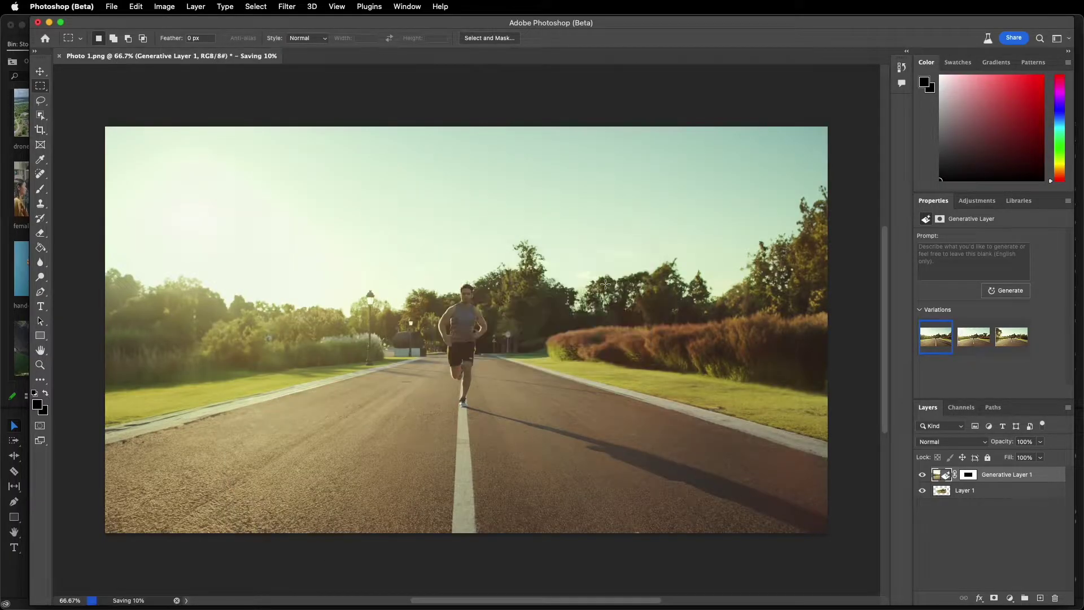
# - Close Photo 1 without saving and open Photo 2.png from the Desktop
pyautogui.click(60, 56)
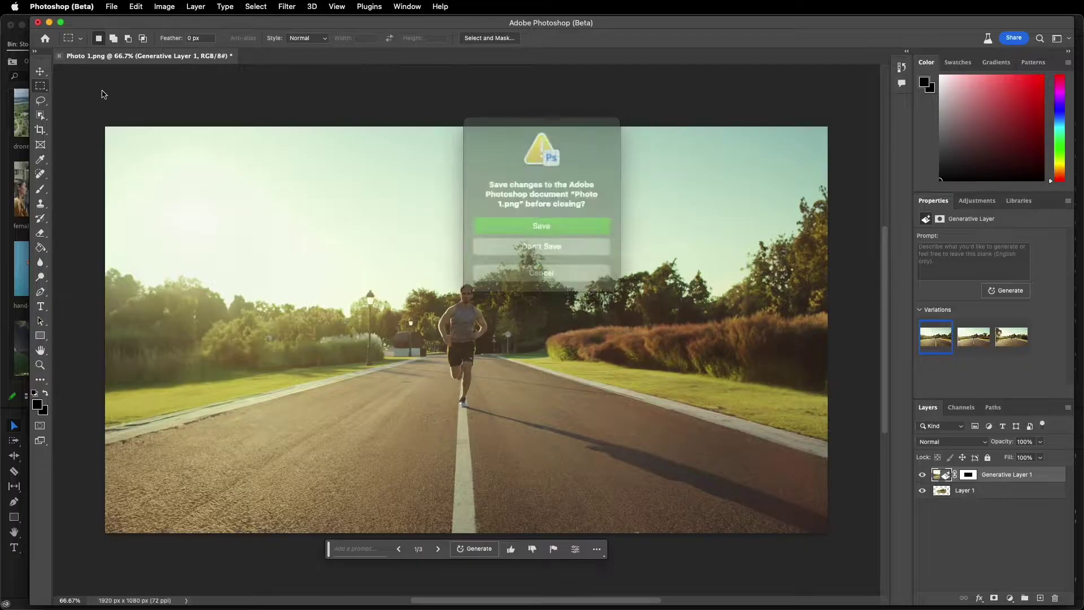
pyautogui.click(529, 248)
pyautogui.click(111, 7)
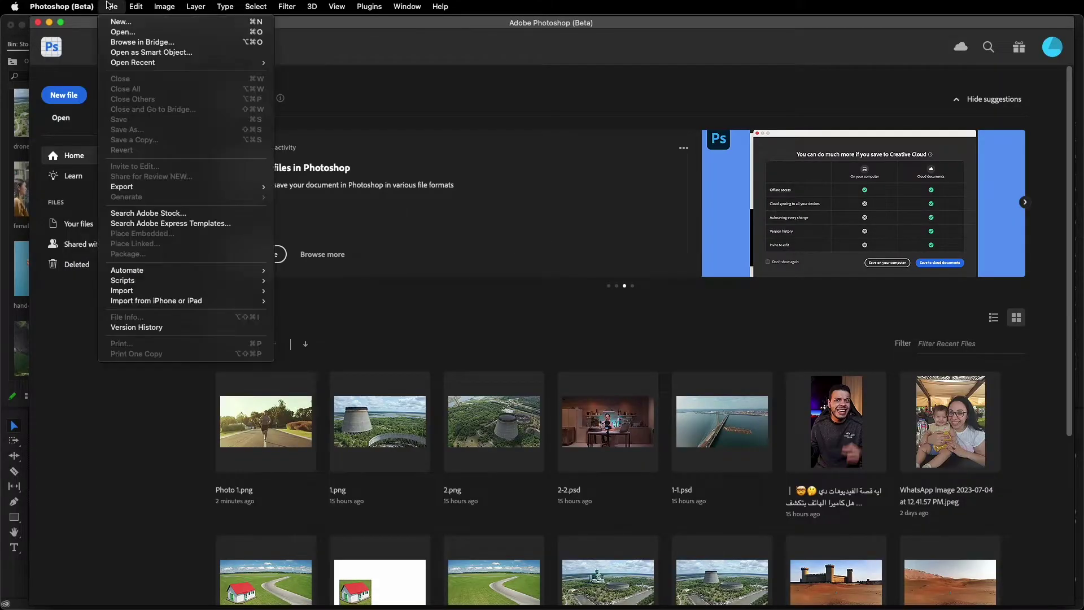
pyautogui.click(120, 32)
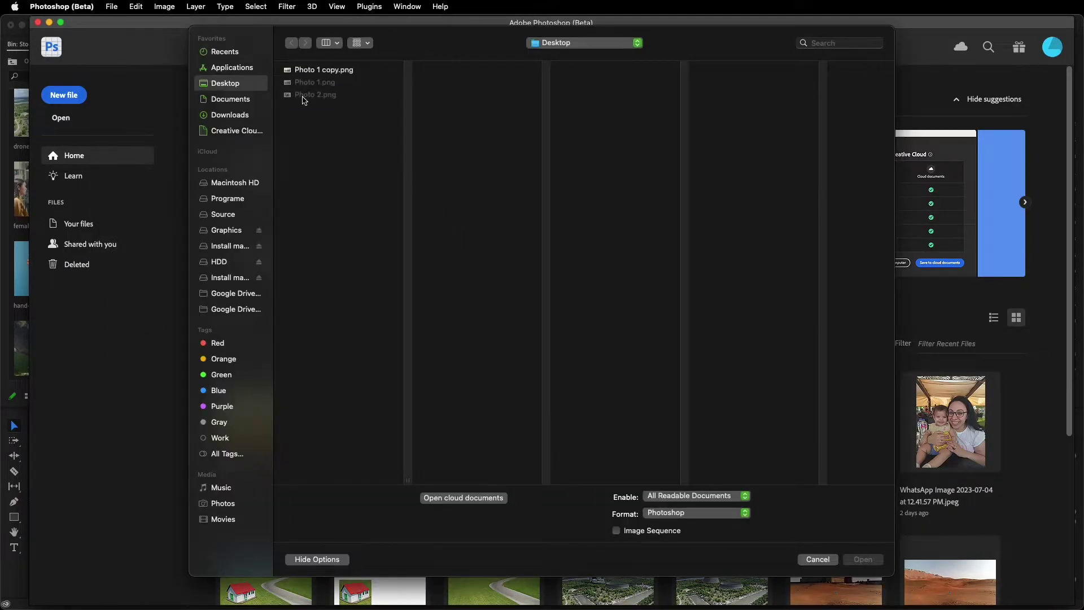
pyautogui.click(326, 96)
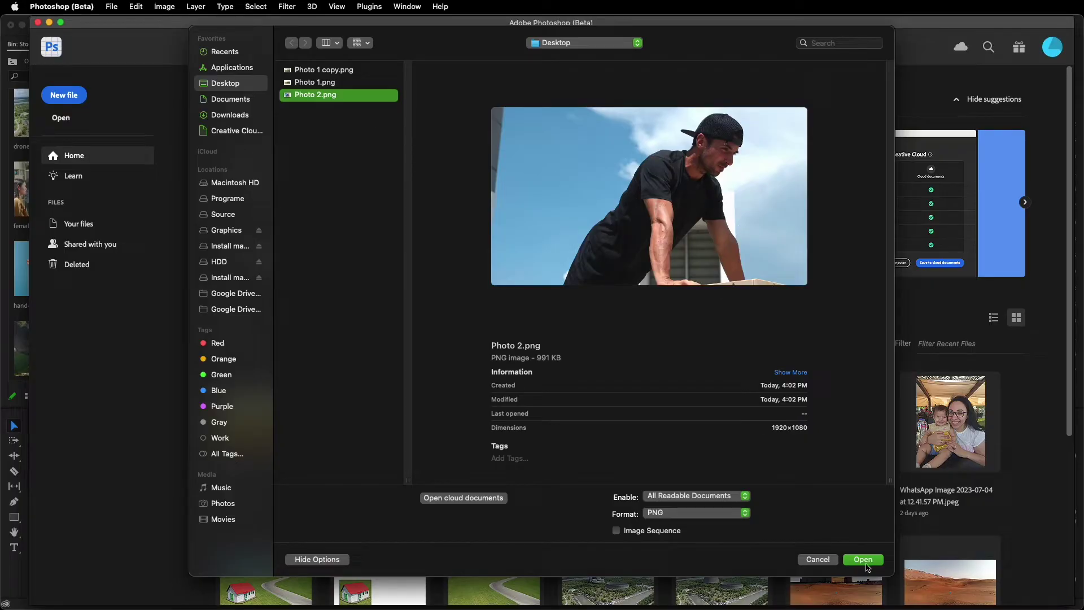
pyautogui.click(865, 562)
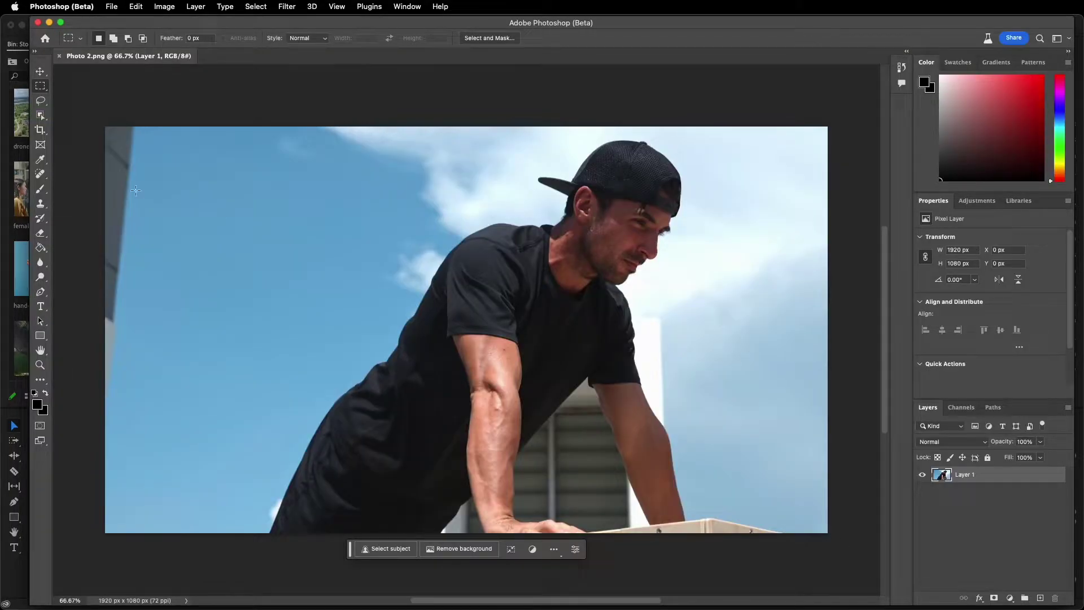
# - Scale the push-up photo to 50% height with proportions linked
pyautogui.press('super+t')
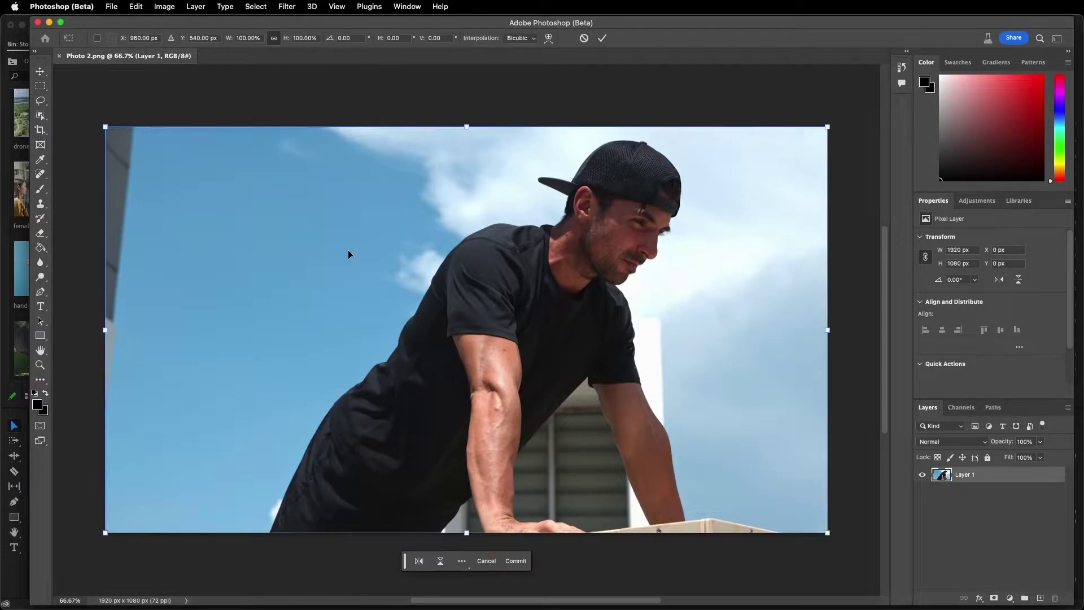
pyautogui.click(298, 39)
pyautogui.write('50')
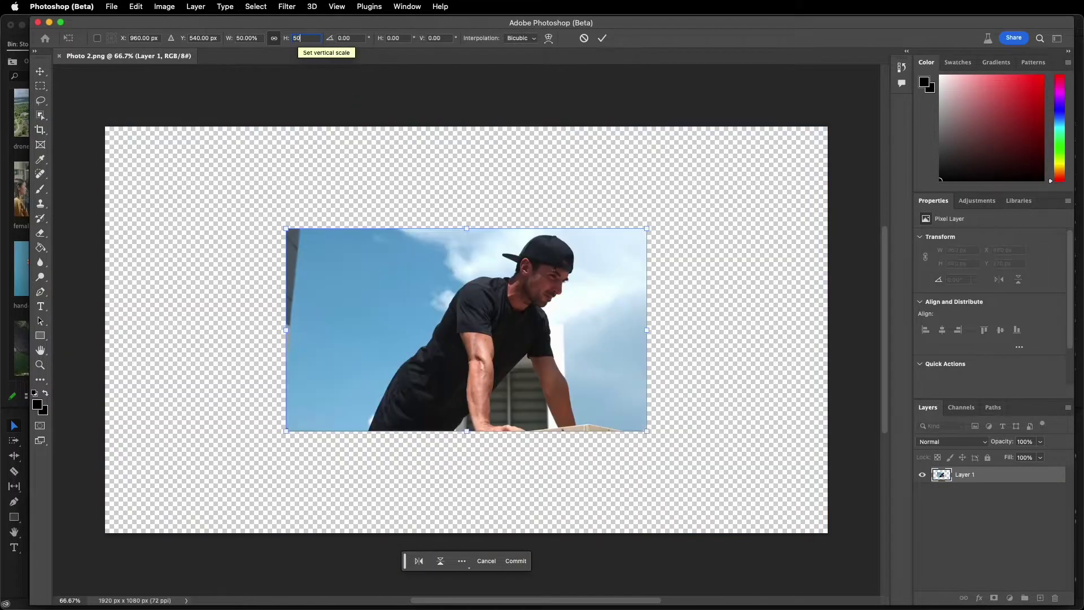
pyautogui.click(41, 87)
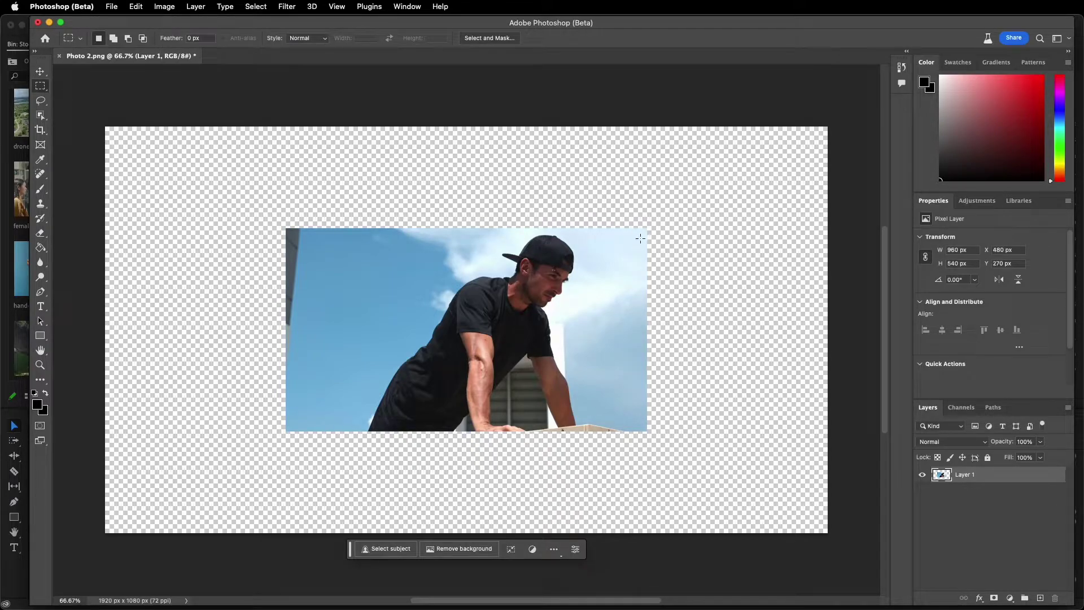
# - Select just inside the photo's edges and invert to the empty surroundings for Generative Fill
pyautogui.moveTo(641, 235)
pyautogui.mouseDown()
pyautogui.moveTo(309, 404)
pyautogui.moveTo(291, 426)
pyautogui.mouseUp()
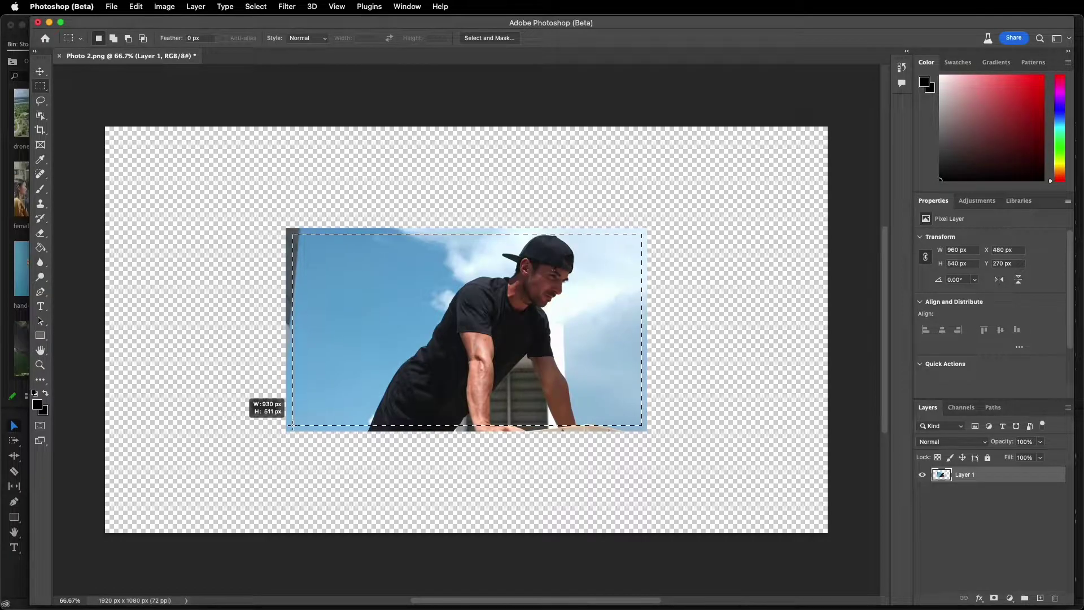
pyautogui.moveTo(641, 233); pyautogui.dragTo(293, 425)
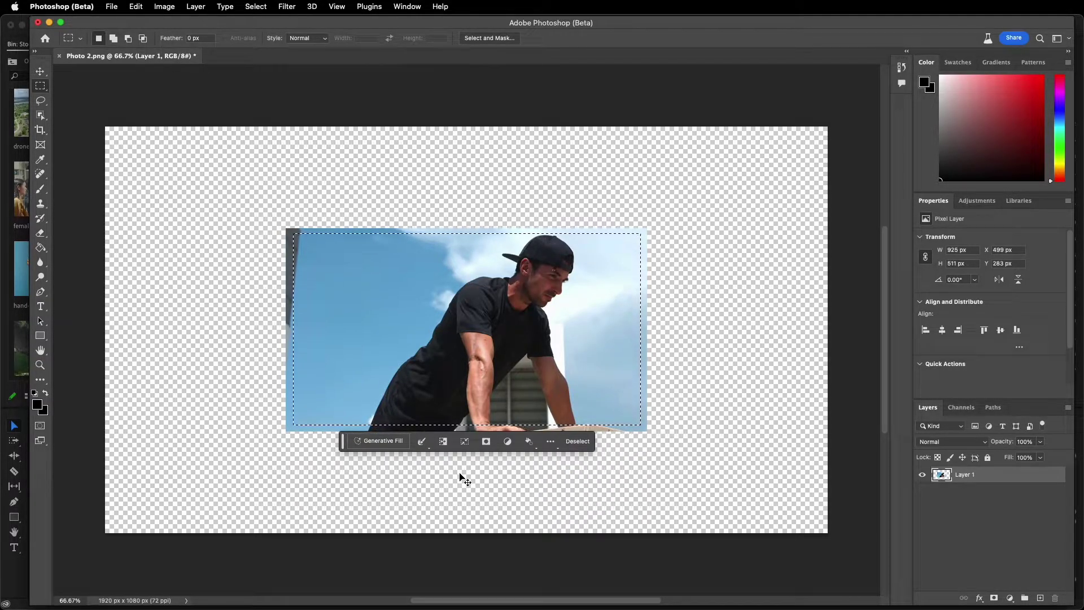
pyautogui.press('super+shift+i')
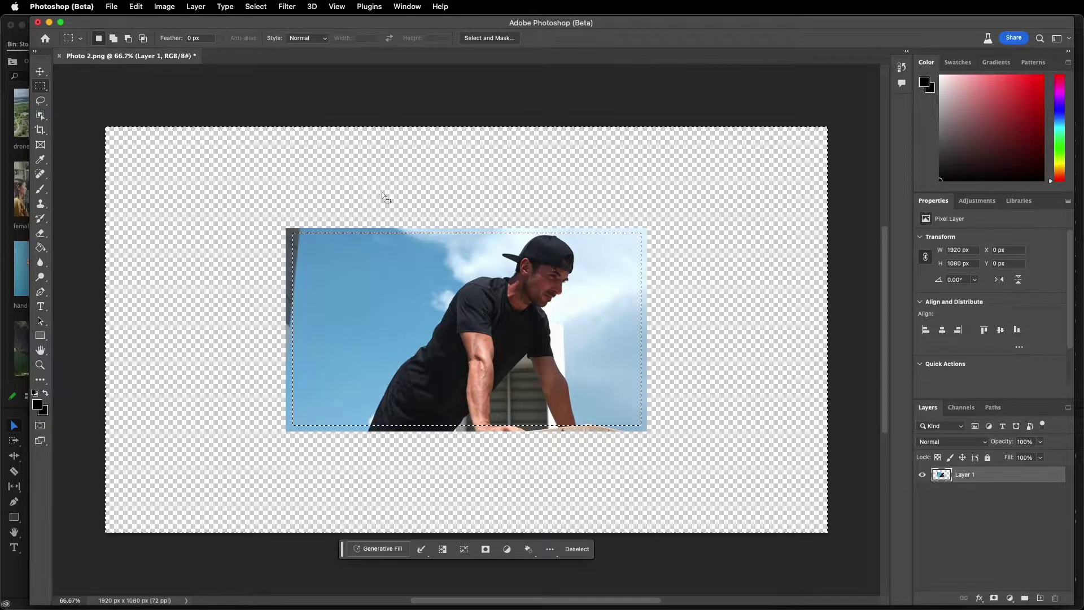
pyautogui.click(378, 548)
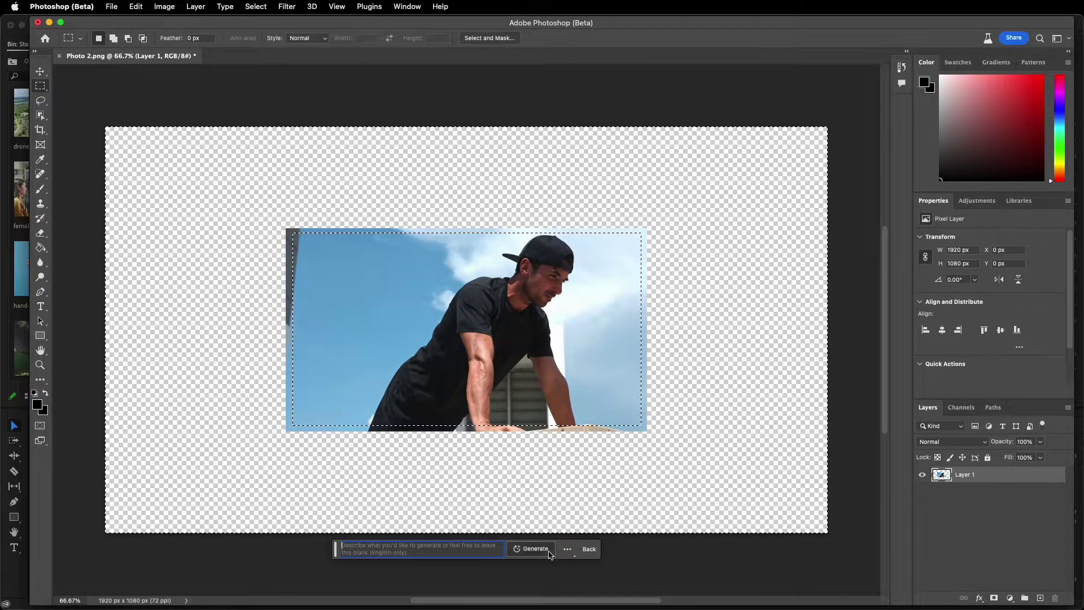
# - Generate a blank-prompt fill around the push-up photo, compare variations, and keep the second
pyautogui.click(550, 552)
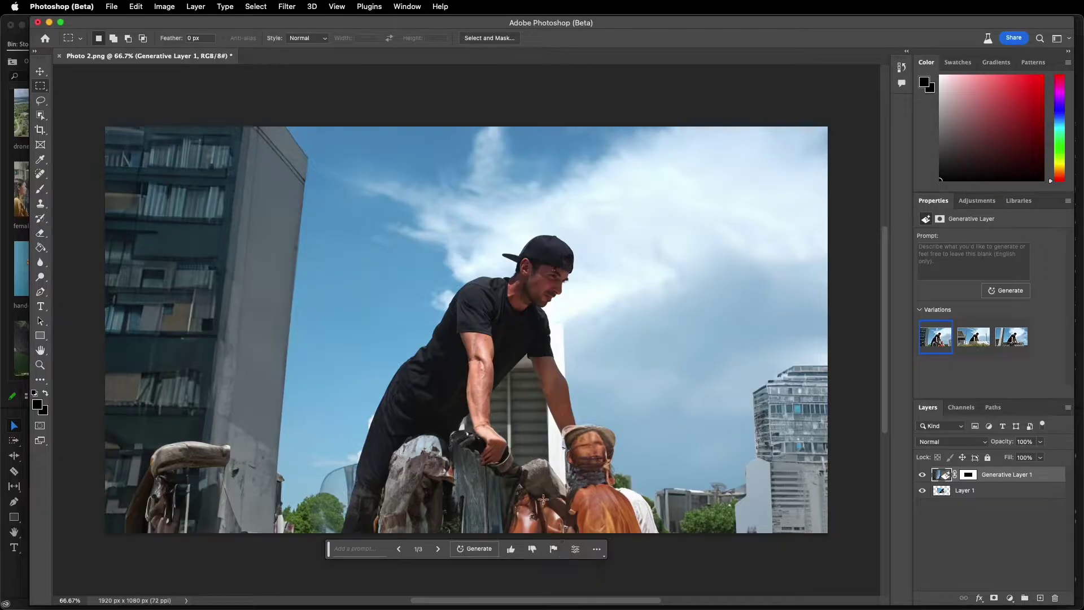
pyautogui.click(973, 341)
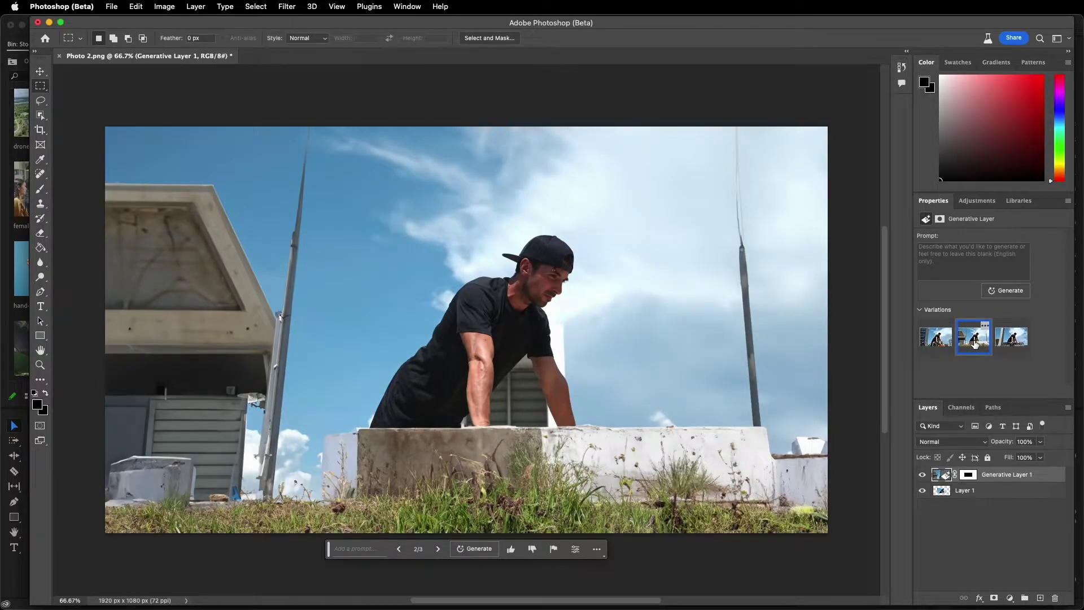
pyautogui.click(1011, 338)
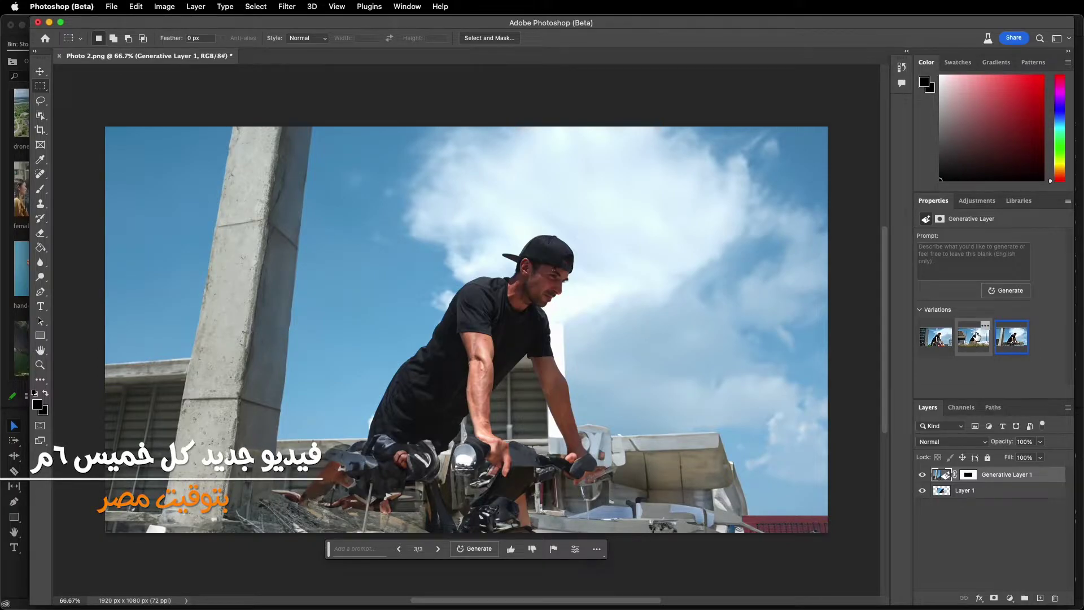
pyautogui.click(976, 337)
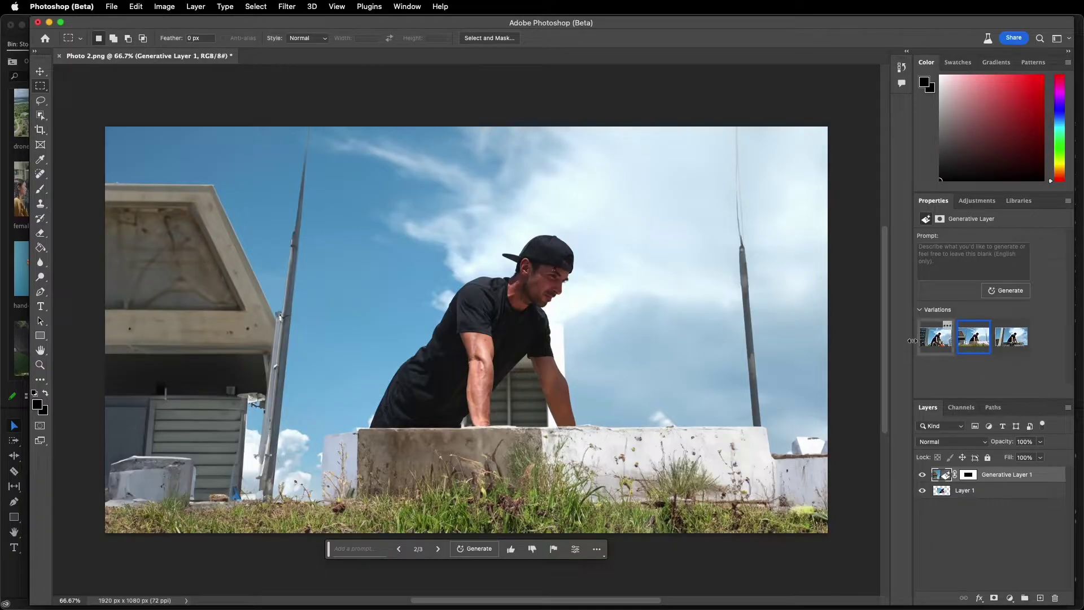
pyautogui.click(110, 7)
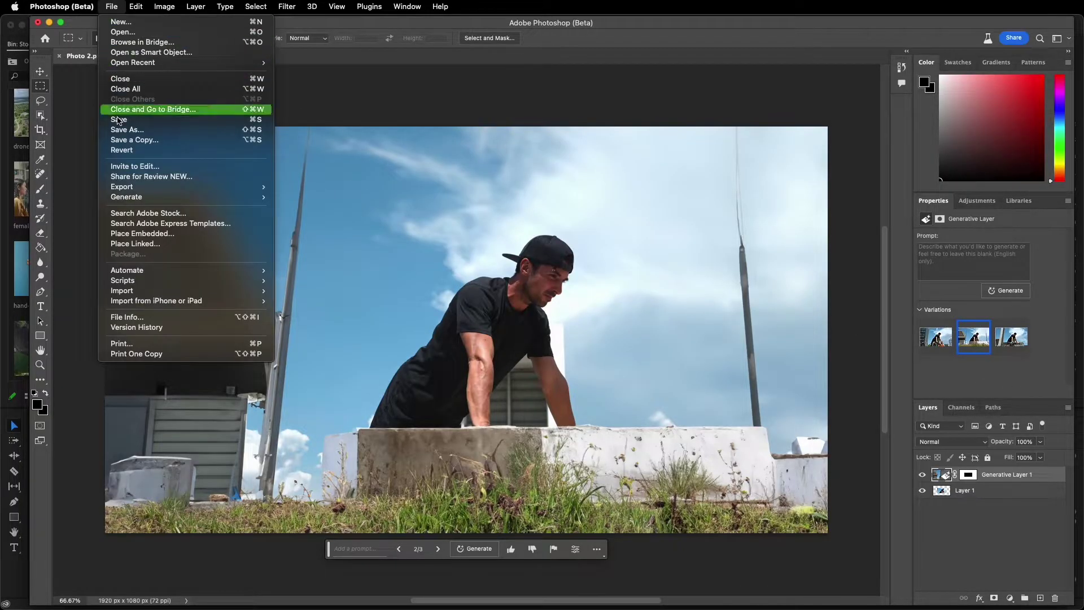
# - Save a PNG copy as Photo 2 copy.png on the Desktop, then return to Premiere Pro
pyautogui.click(138, 140)
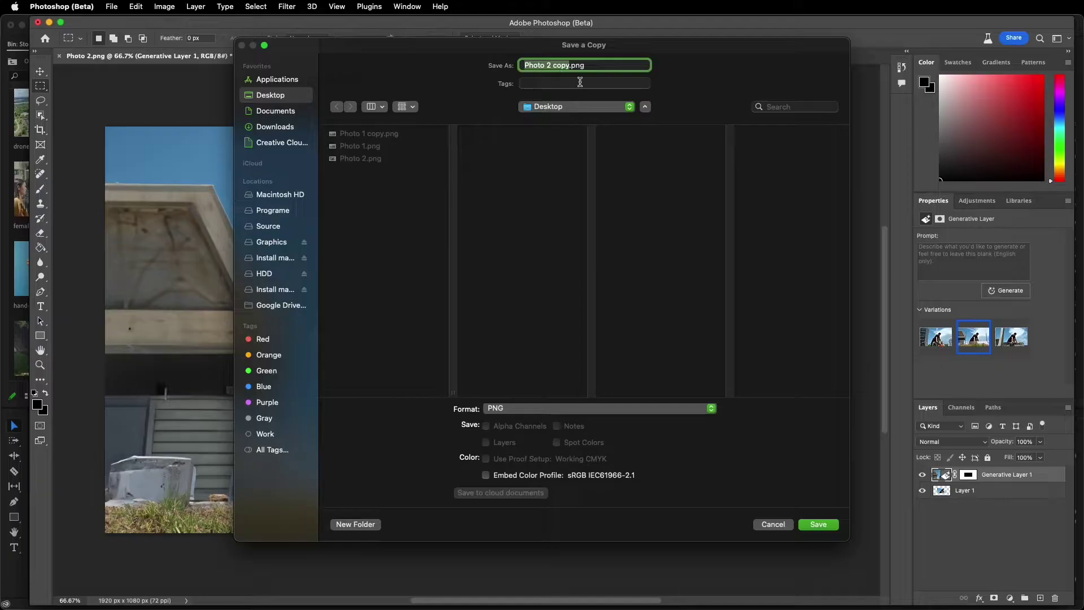
pyautogui.click(821, 526)
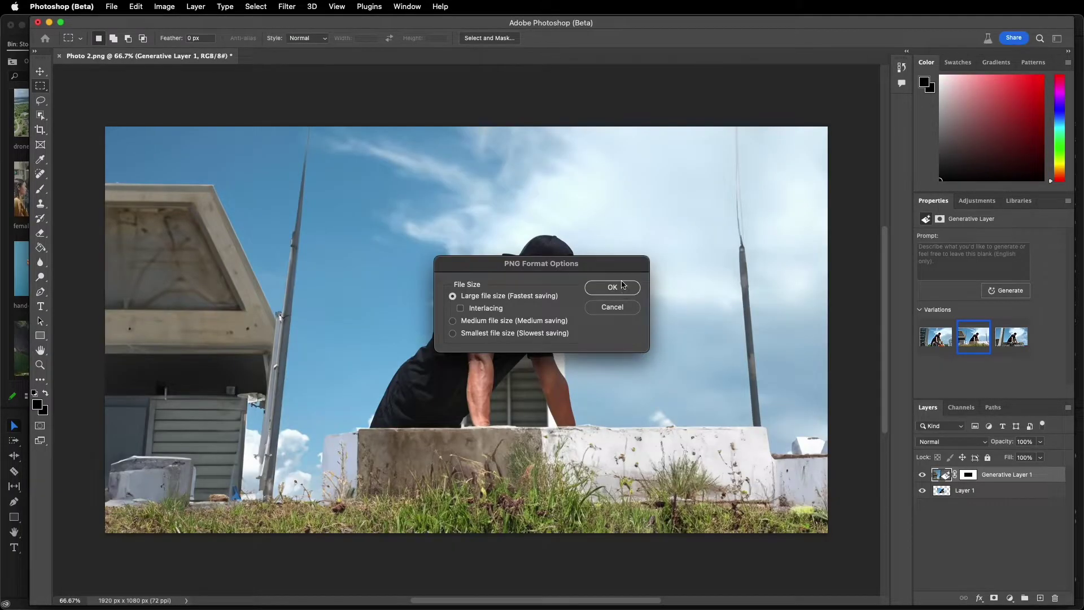
pyautogui.click(622, 286)
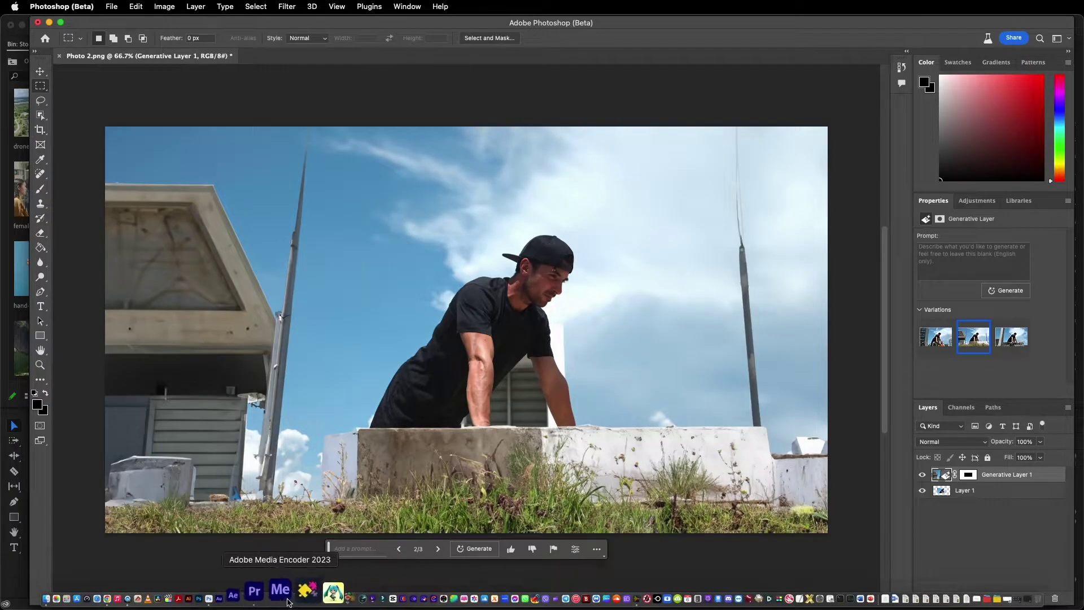
pyautogui.click(276, 598)
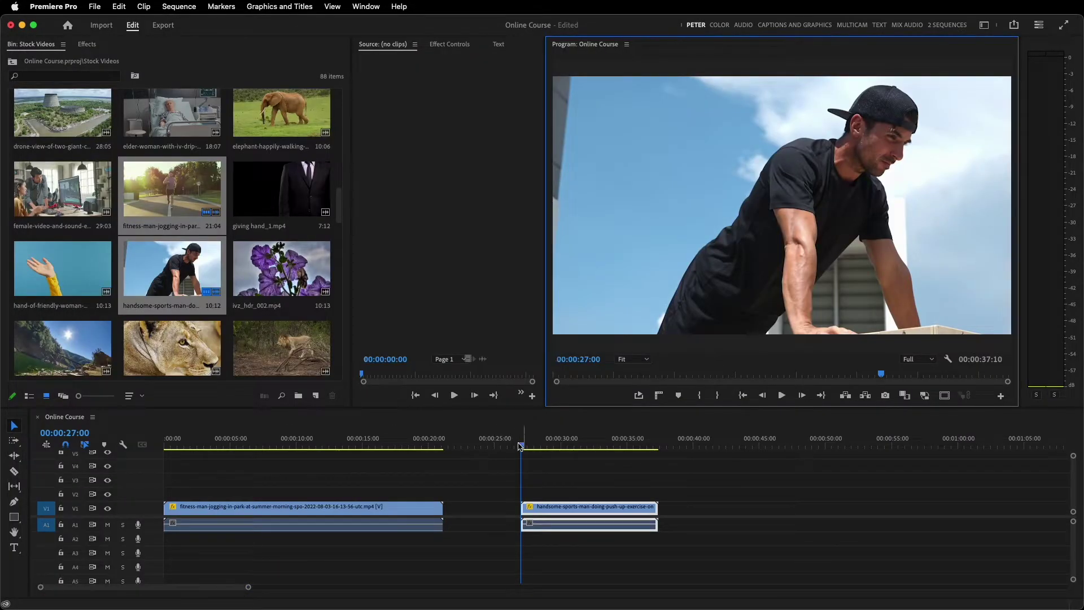
# - Import Photo 1 copy.png and Photo 2 copy.png from the Desktop into the project's top-level bin
pyautogui.click(11, 61)
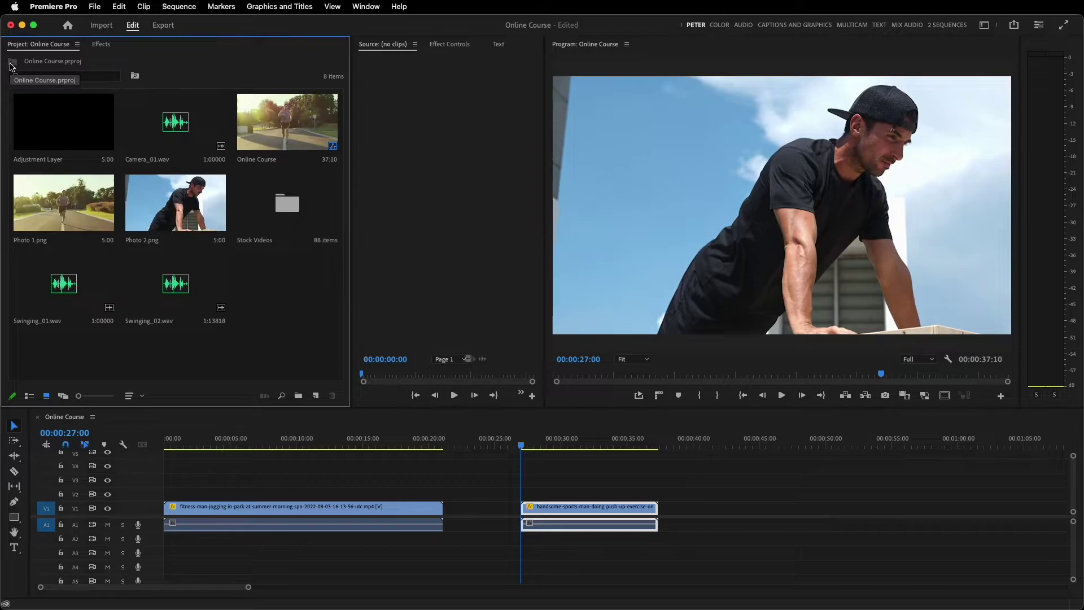
pyautogui.doubleClick(291, 346)
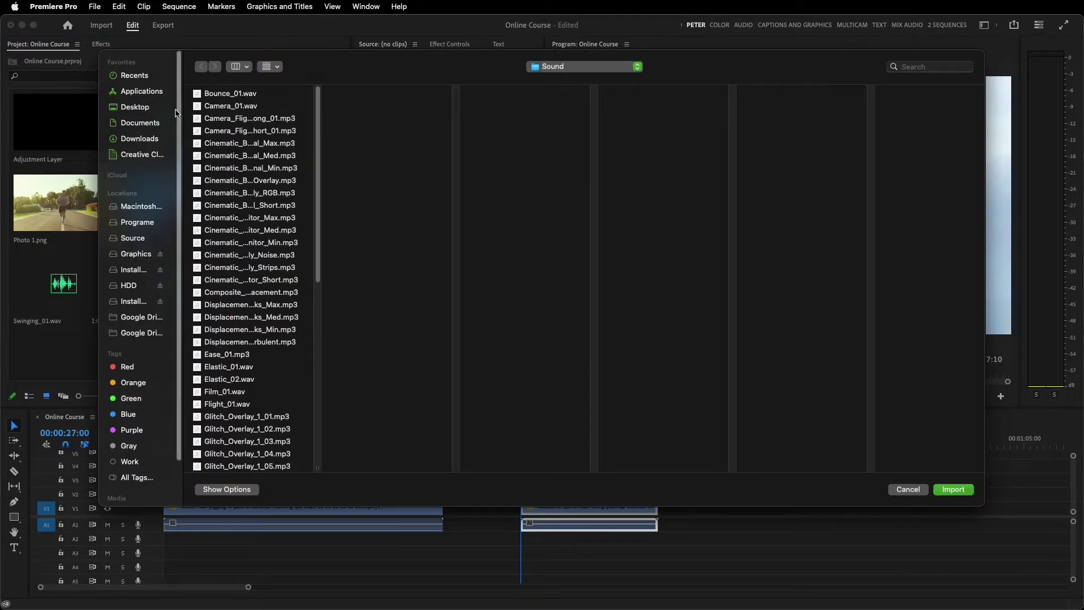
pyautogui.click(148, 107)
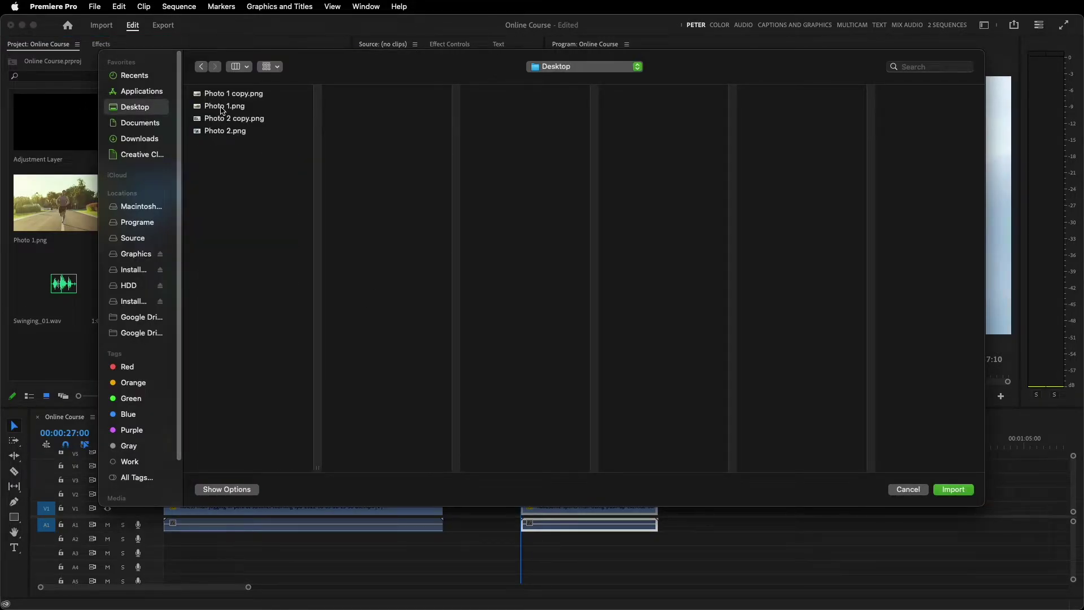
pyautogui.click(229, 95)
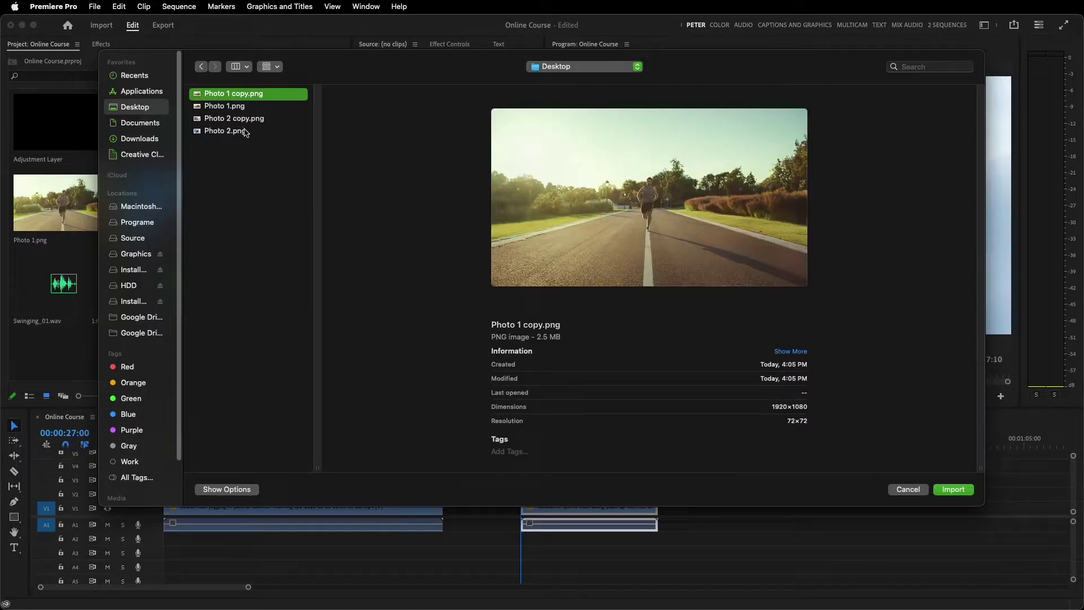
pyautogui.keyDown('super'); pyautogui.click(244, 120); pyautogui.keyUp('super')
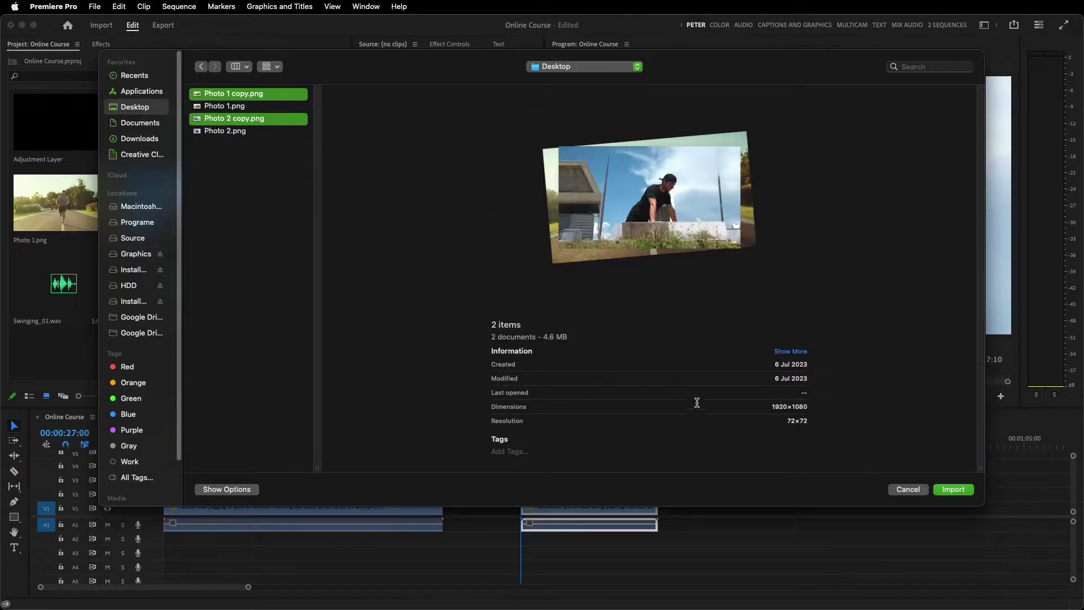
pyautogui.click(971, 490)
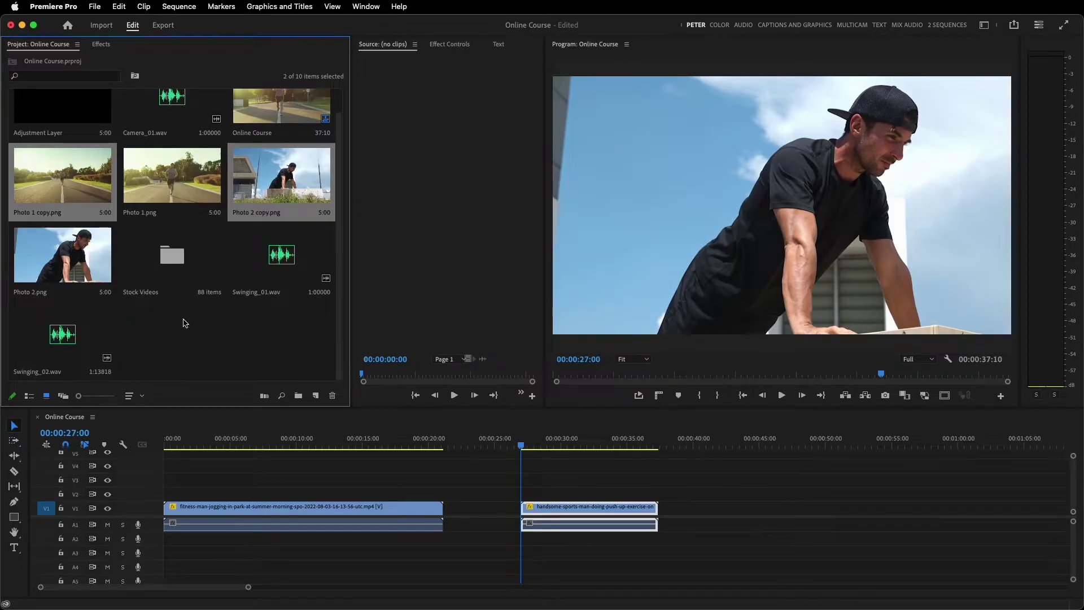
# - Place Photo 1 copy on V2 at the end of the jogging clip
pyautogui.click(443, 440)
pyautogui.moveTo(443, 446); pyautogui.dragTo(442, 446)
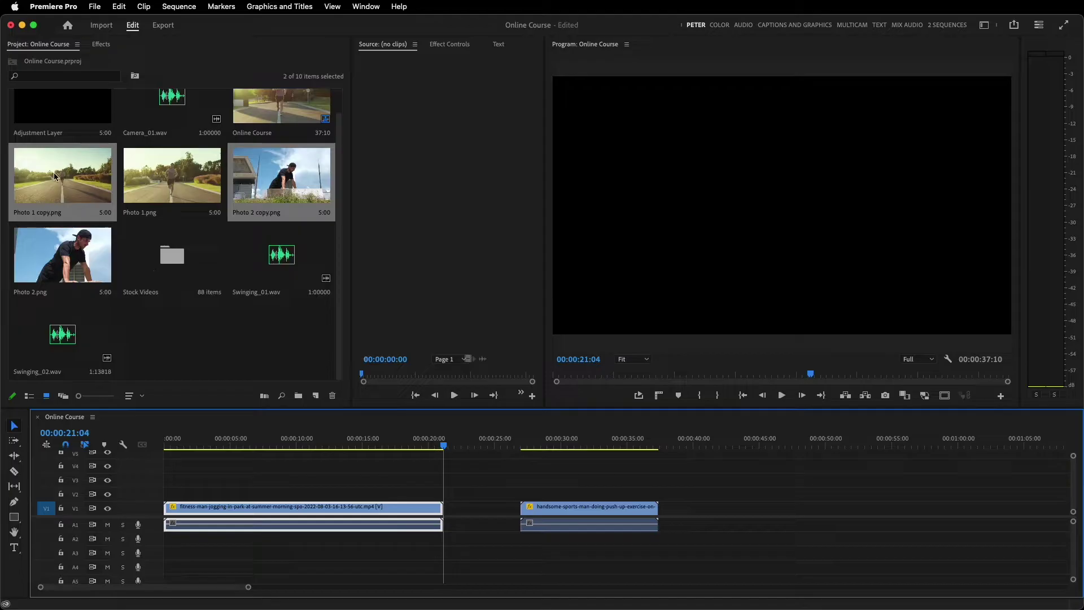
pyautogui.moveTo(54, 173)
pyautogui.mouseDown()
pyautogui.moveTo(360, 432)
pyautogui.moveTo(76, 214)
pyautogui.moveTo(481, 497)
pyautogui.moveTo(452, 497)
pyautogui.mouseUp()
pyautogui.click(49, 198)
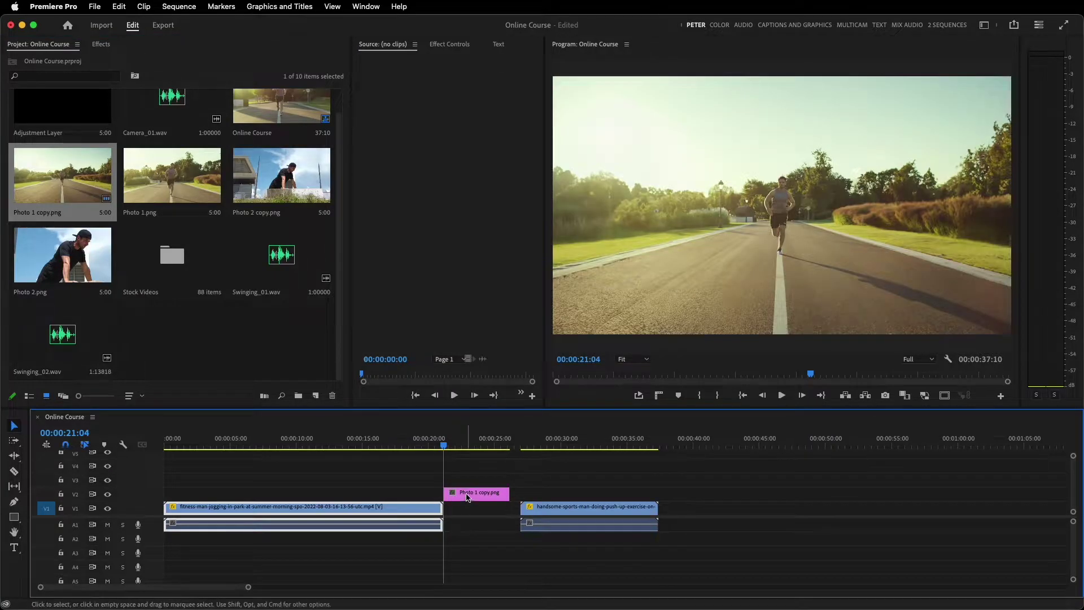
# - Shorten Photo 1 copy to a 5-frame duration and zoom the timeline in
pyautogui.rightClick(467, 497)
pyautogui.click(491, 370)
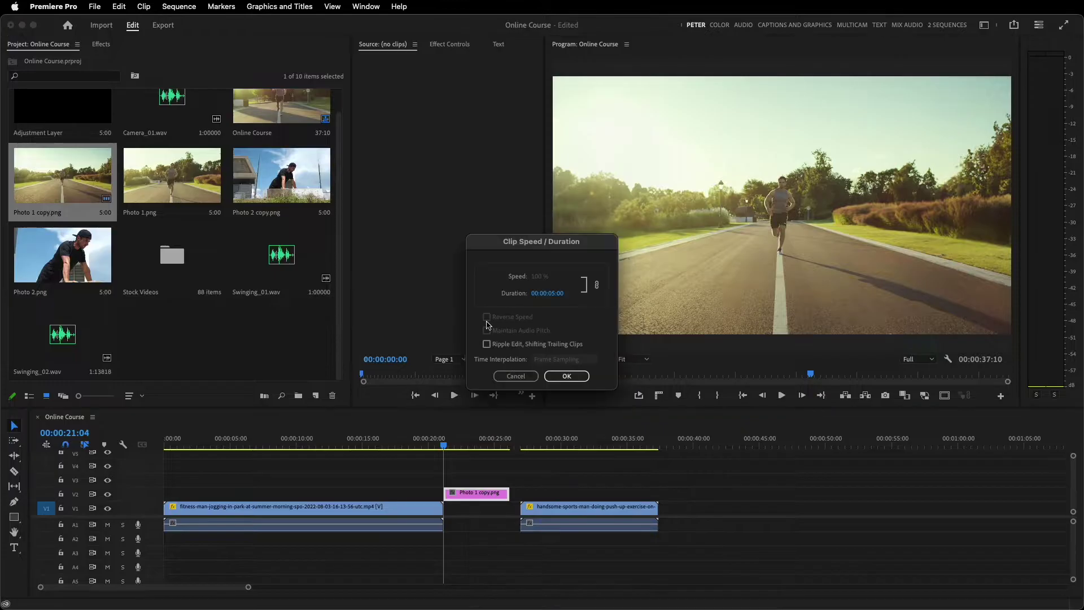
pyautogui.click(550, 293)
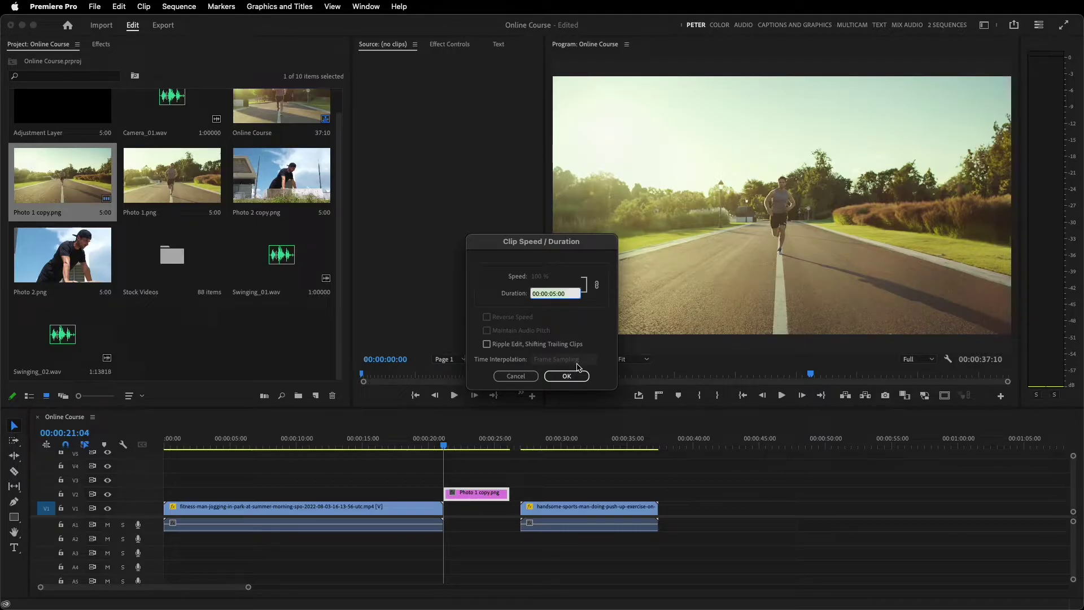
pyautogui.write('5')
pyautogui.press('Return')
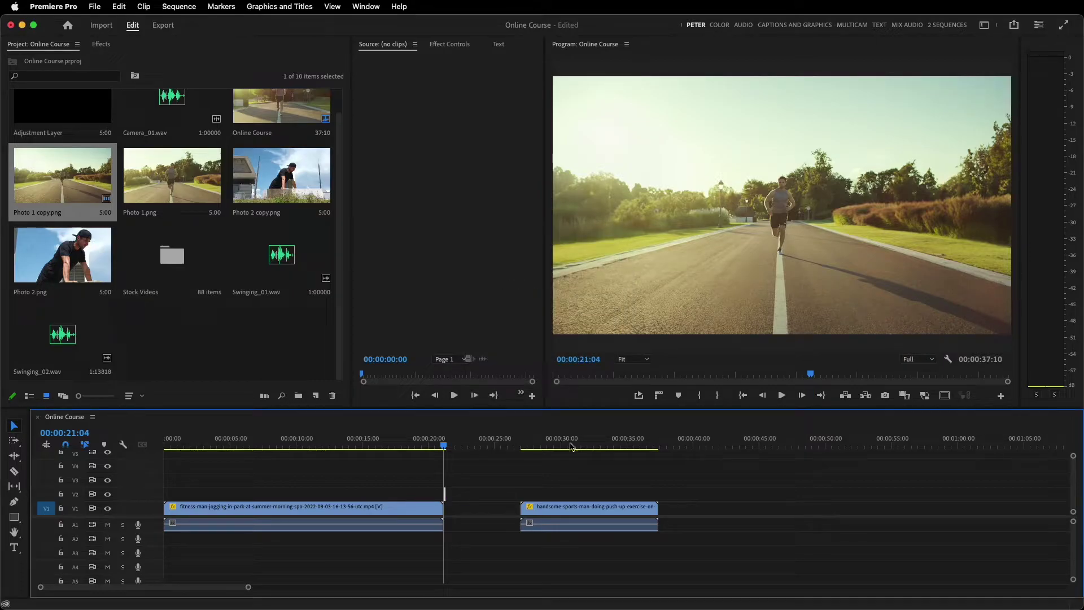
pyautogui.press('=')
pyautogui.press('=')
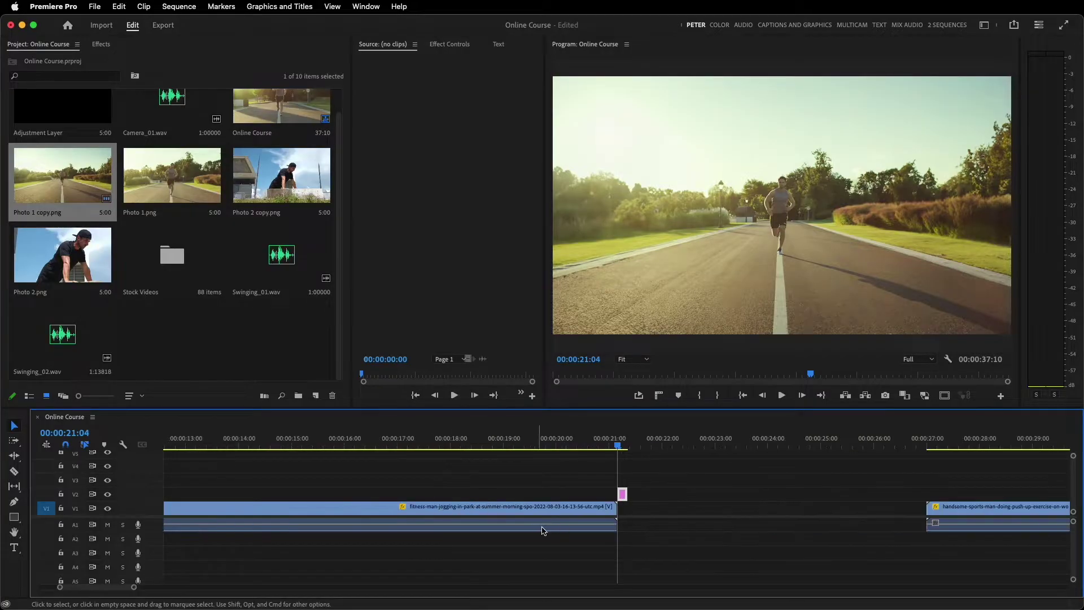
pyautogui.press('=')
pyautogui.press('=')
pyautogui.press('=')
# - Change Photo 1 copy's duration to 7 frames
pyautogui.rightClick(642, 498)
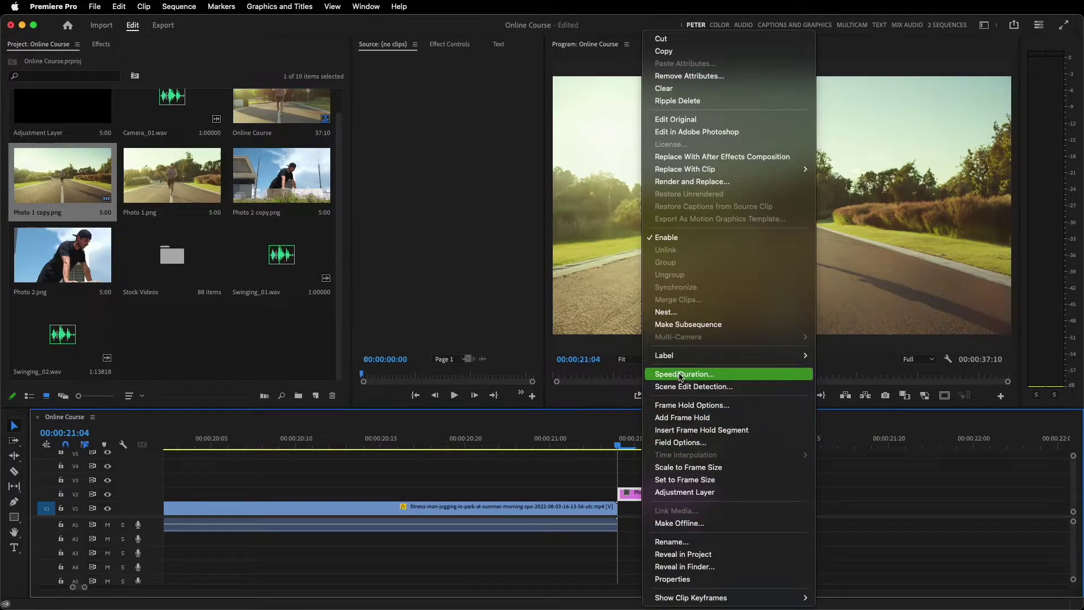
pyautogui.click(681, 375)
pyautogui.click(560, 295)
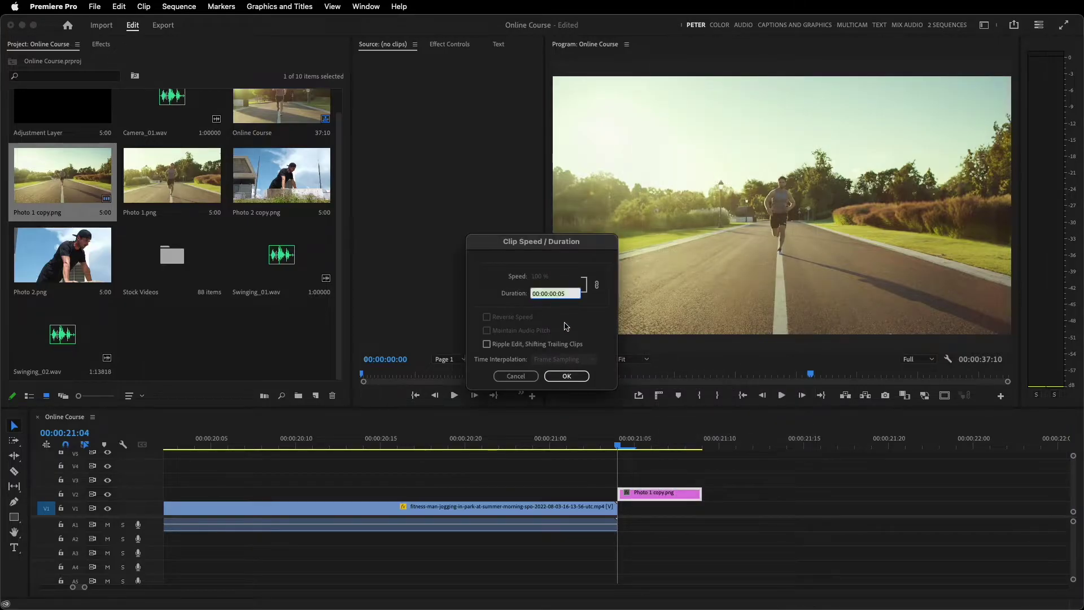
pyautogui.write('7')
pyautogui.click(579, 381)
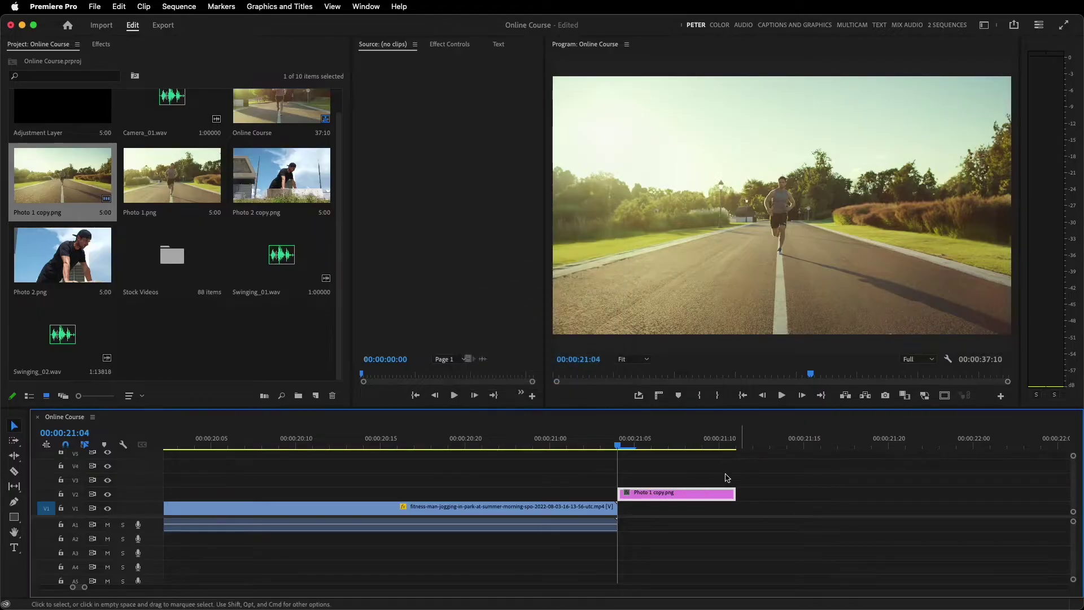
# - Add Photo 2 copy on V3 after Photo 1 copy and set it to 7 frames
pyautogui.click(285, 167)
pyautogui.moveTo(275, 181); pyautogui.dragTo(741, 481)
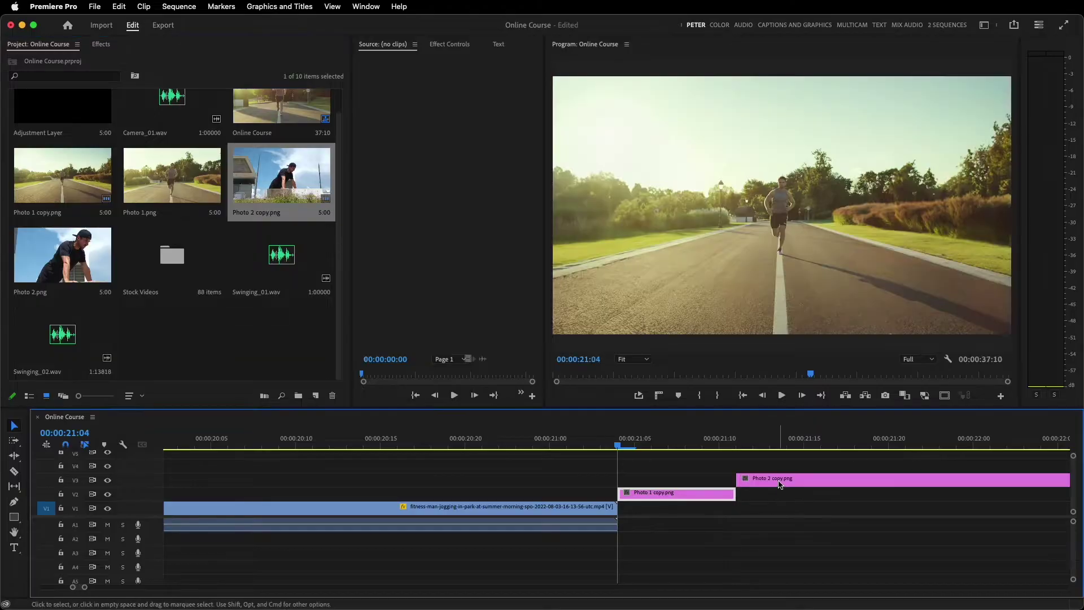
pyautogui.rightClick(780, 480)
pyautogui.click(830, 376)
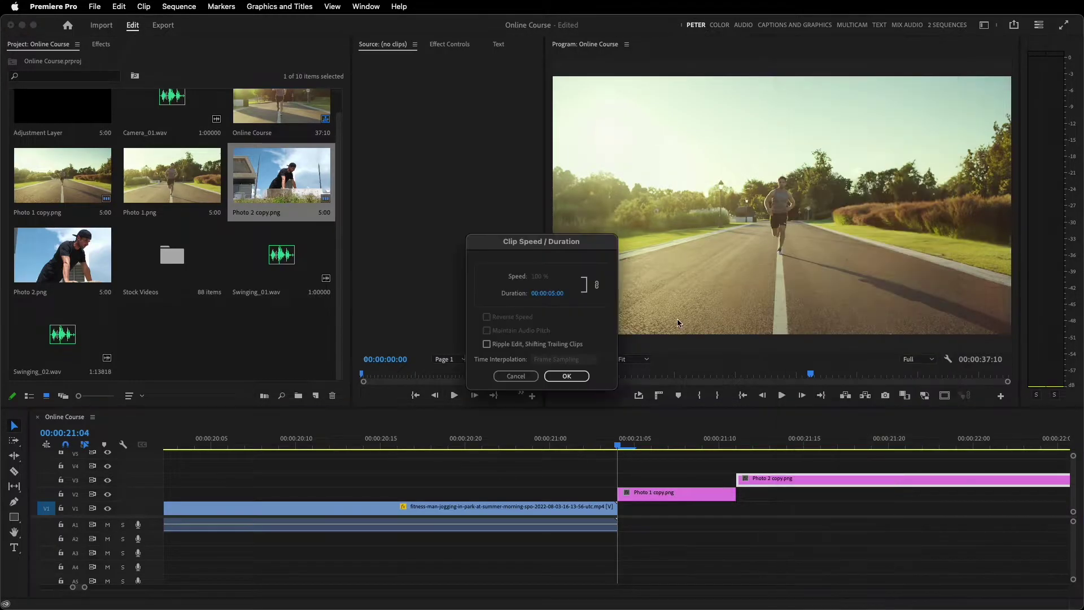
pyautogui.click(549, 293)
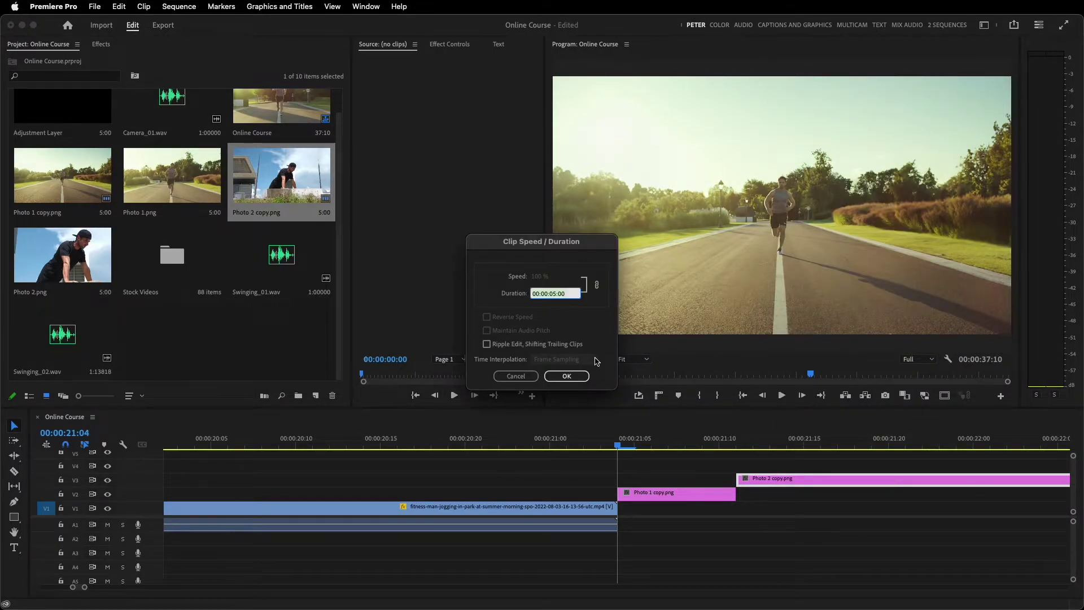
pyautogui.write('7')
pyautogui.click(566, 375)
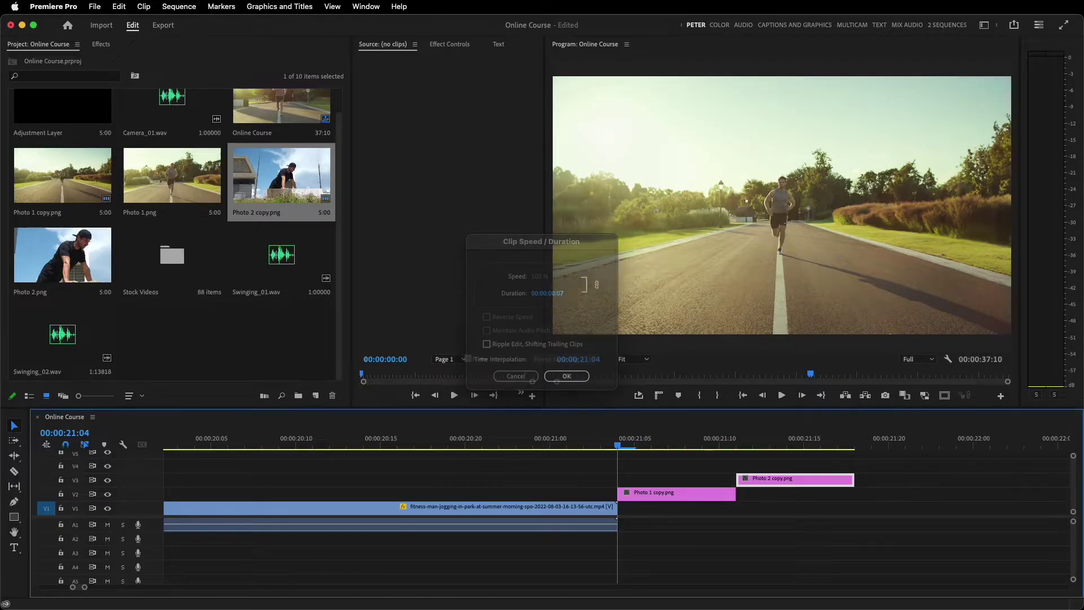
# - Move Photo 2 copy down beside Photo 1 copy on V2 and scrub through both stills
pyautogui.click(785, 495)
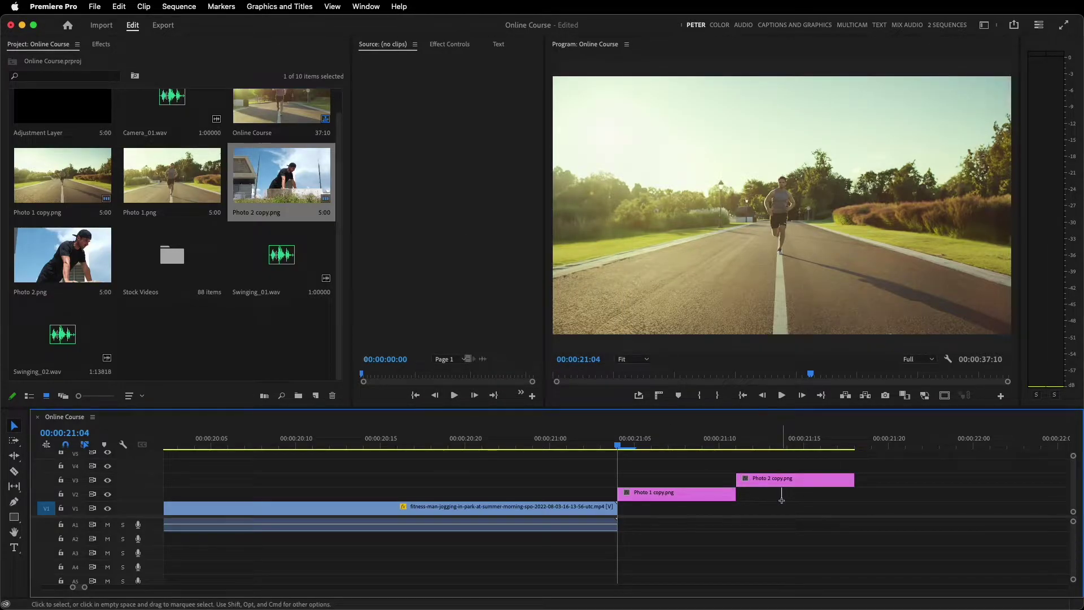
pyautogui.moveTo(774, 480); pyautogui.dragTo(774, 494)
pyautogui.click(821, 446)
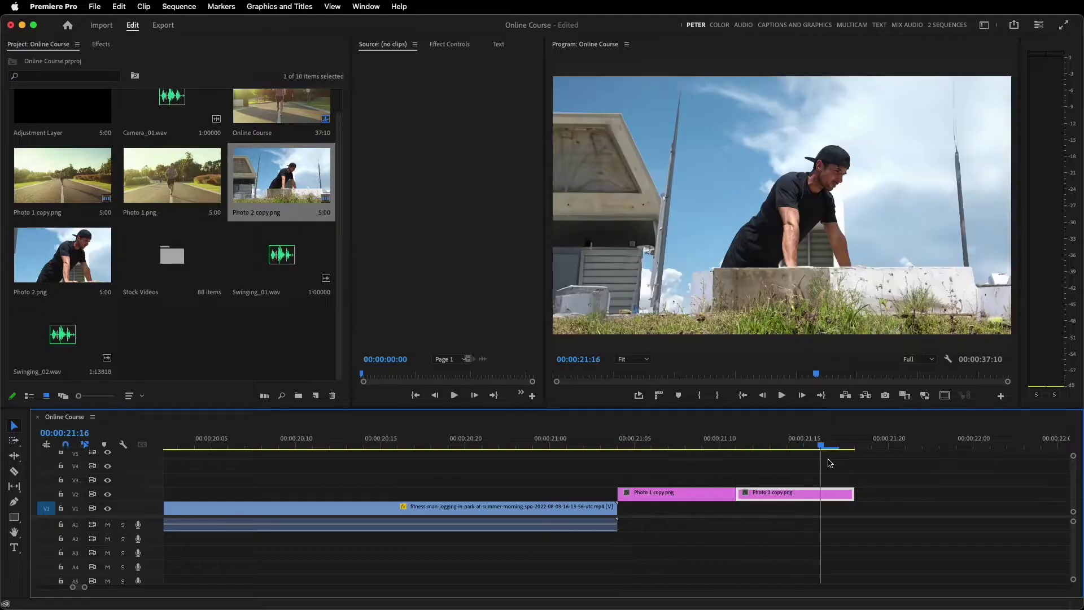
pyautogui.moveTo(821, 446); pyautogui.dragTo(786, 445)
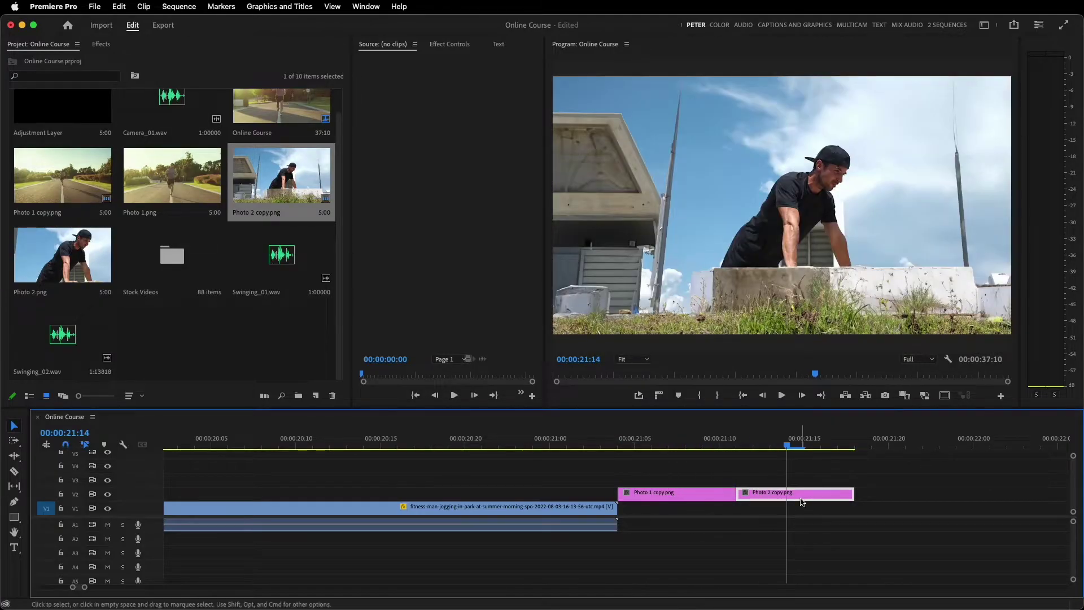
pyautogui.press('-')
pyautogui.press('-')
pyautogui.press('-')
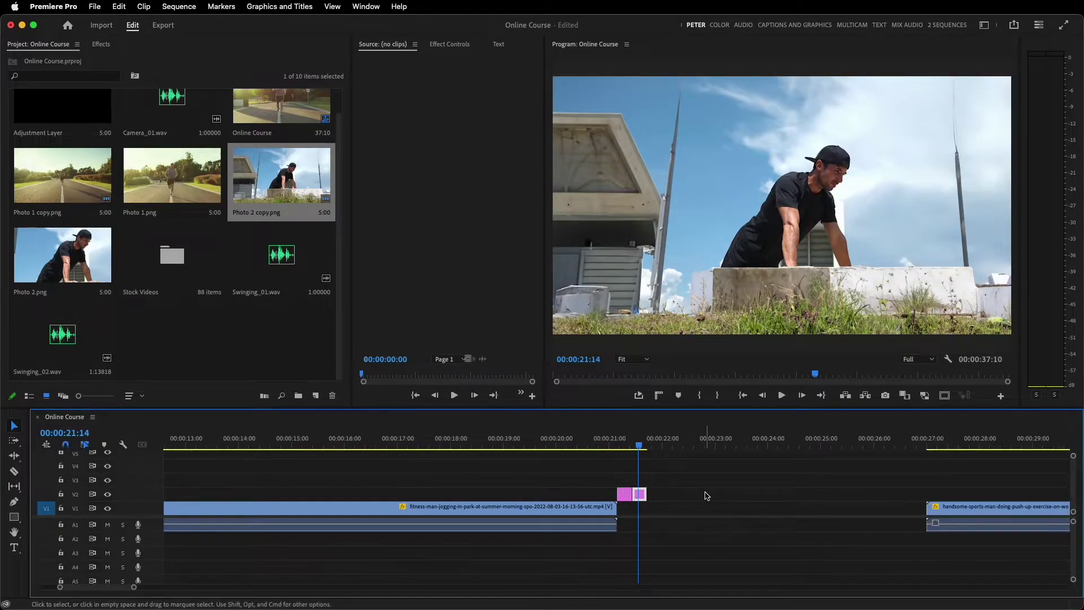
# - Move both stills onto V1 after the jogging clip and delete the gap before the push-up clip
pyautogui.moveTo(704, 494)
pyautogui.mouseDown()
pyautogui.moveTo(621, 496)
pyautogui.moveTo(625, 506)
pyautogui.mouseUp()
pyautogui.click(677, 512)
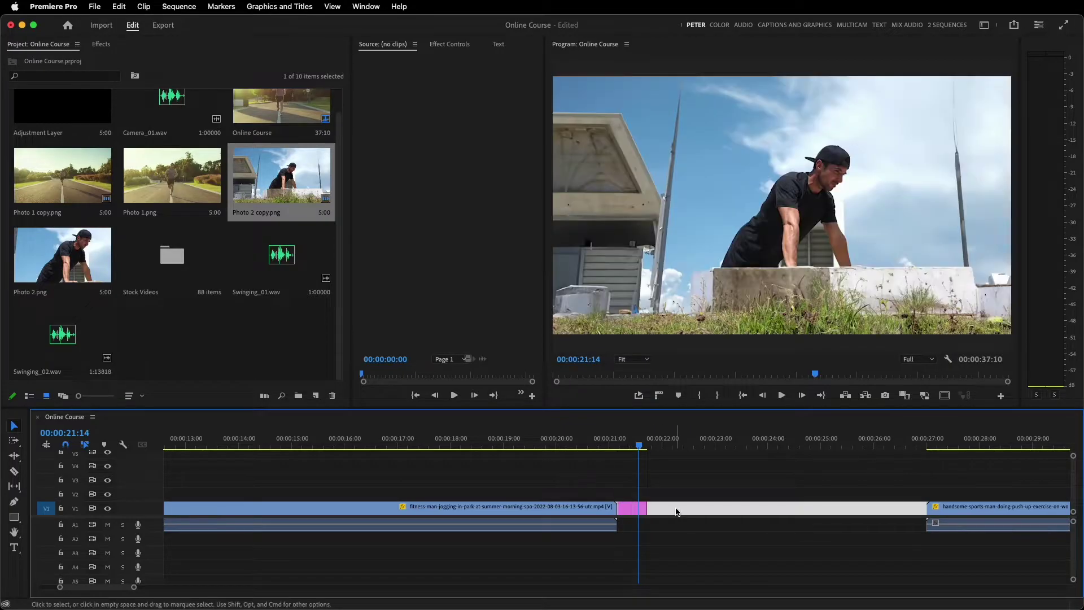
pyautogui.press('Delete')
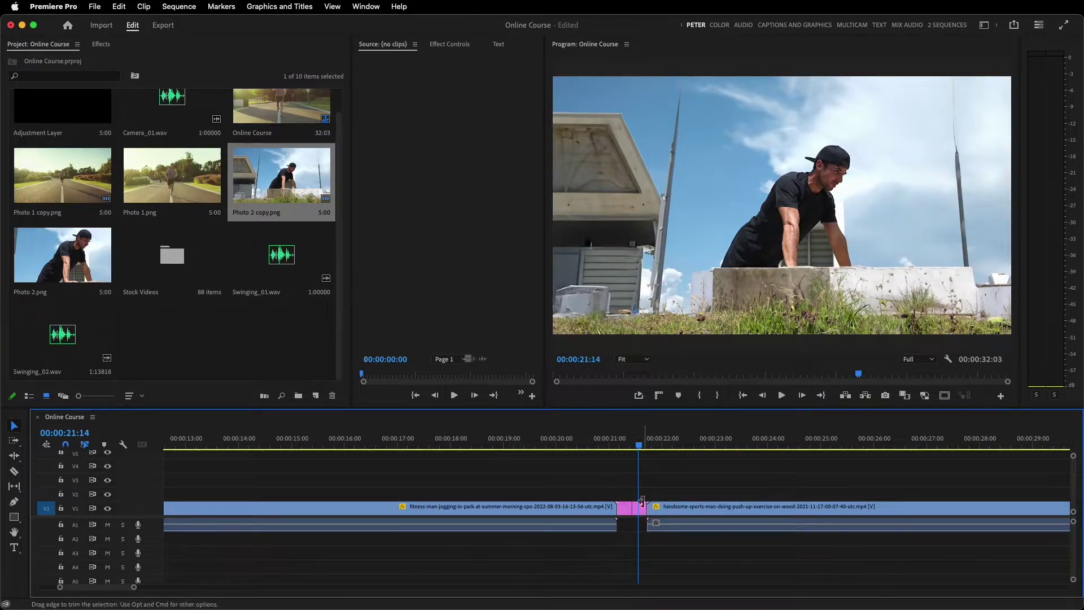
pyautogui.click(635, 446)
pyautogui.moveTo(629, 450); pyautogui.dragTo(617, 446)
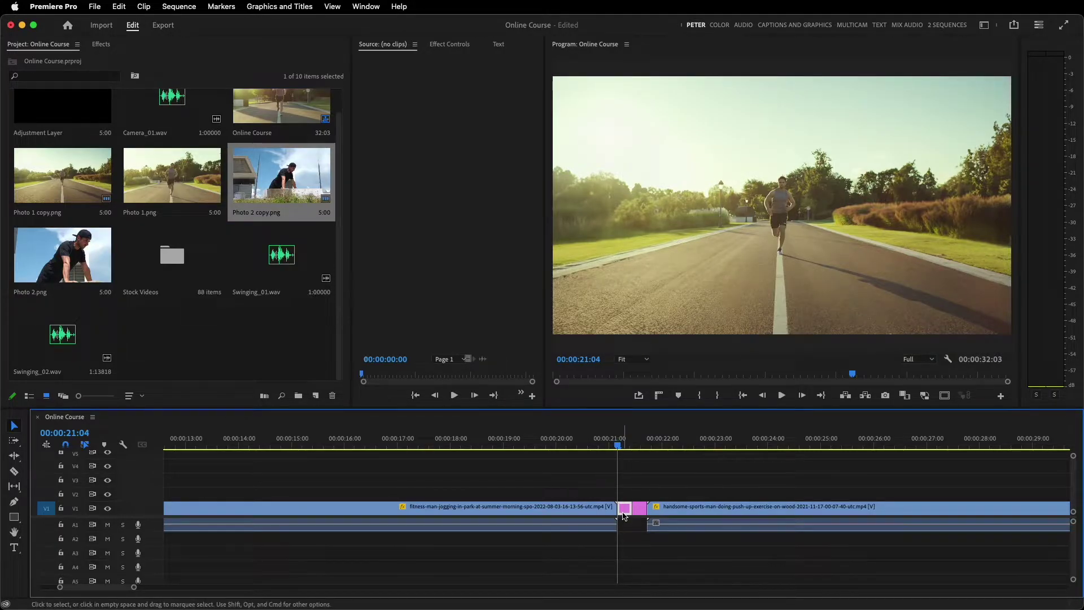
# - Set Photo 1 copy's Motion scale to 200%
pyautogui.click(442, 47)
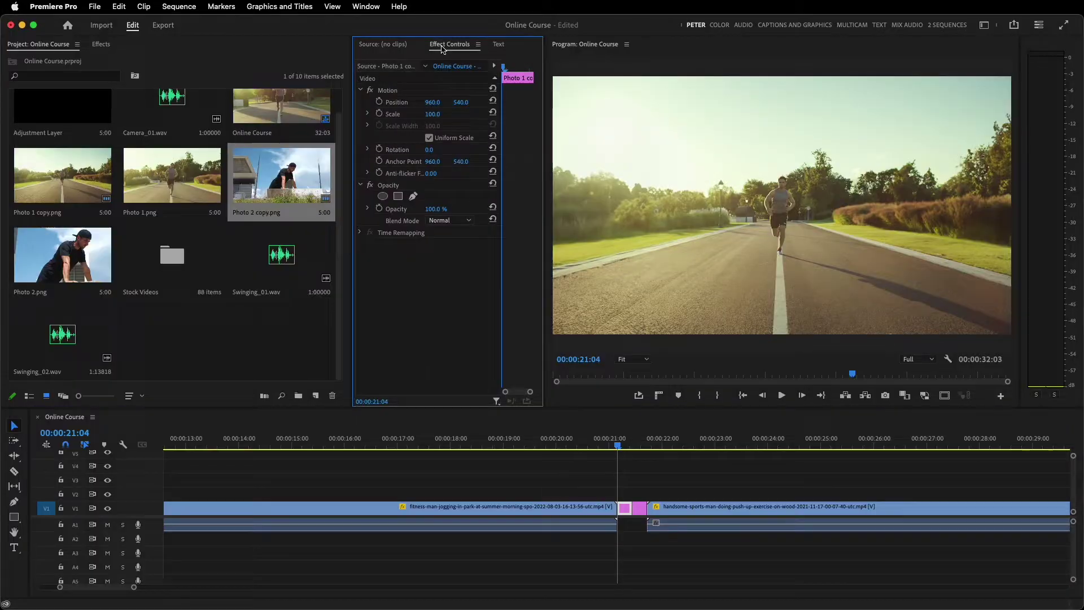
pyautogui.click(432, 115)
pyautogui.write('200')
pyautogui.press('Return')
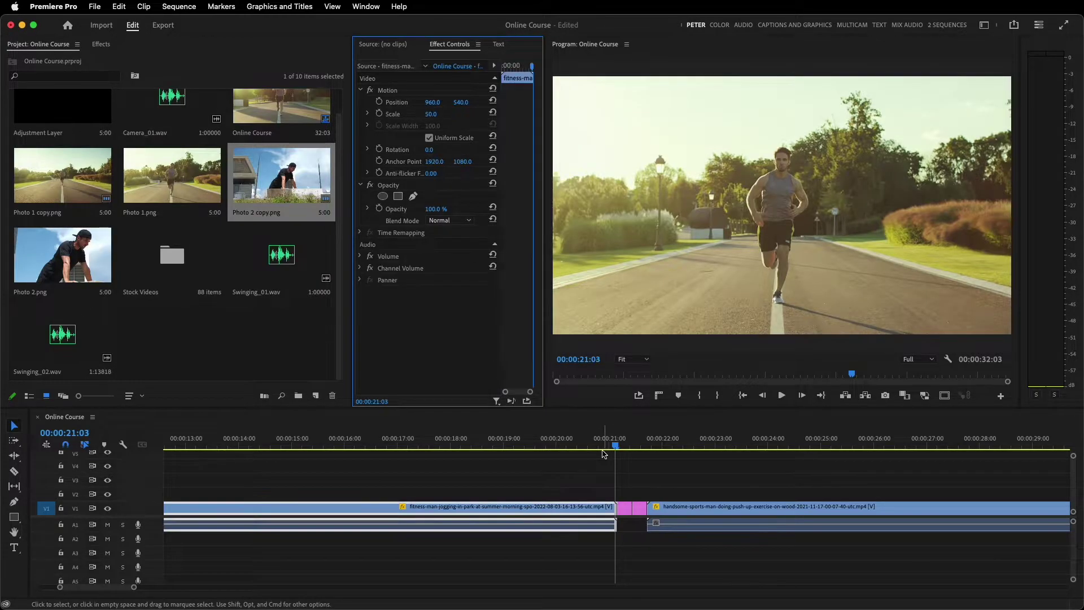
pyautogui.press('Left')
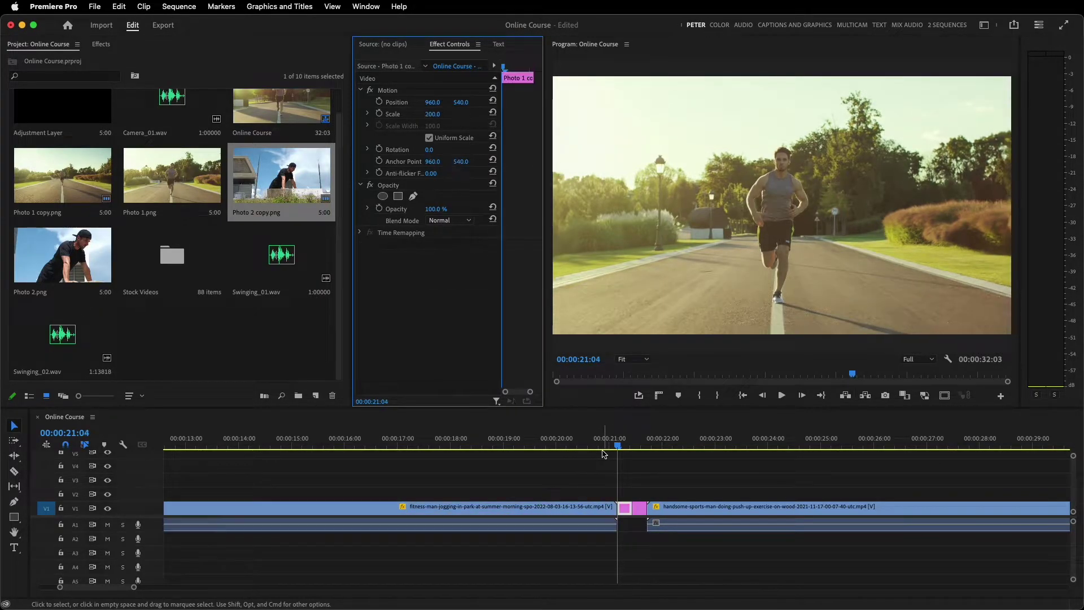
pyautogui.press('Right')
# - Set Photo 2 copy's scale to 200% too, then return the playhead to 21:04
pyautogui.click(632, 446)
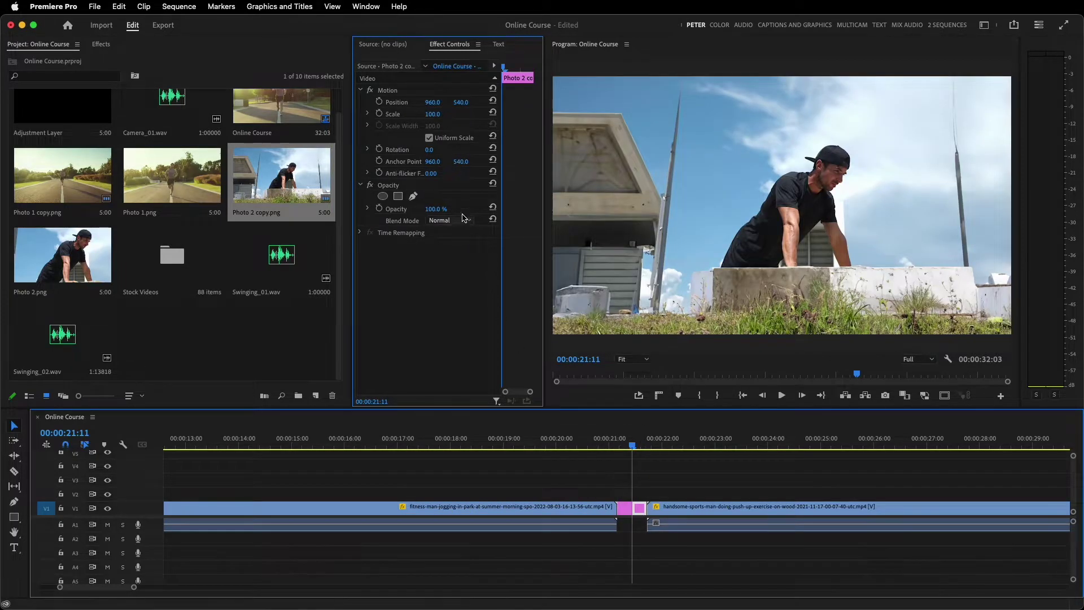
pyautogui.click(431, 114)
pyautogui.write('200')
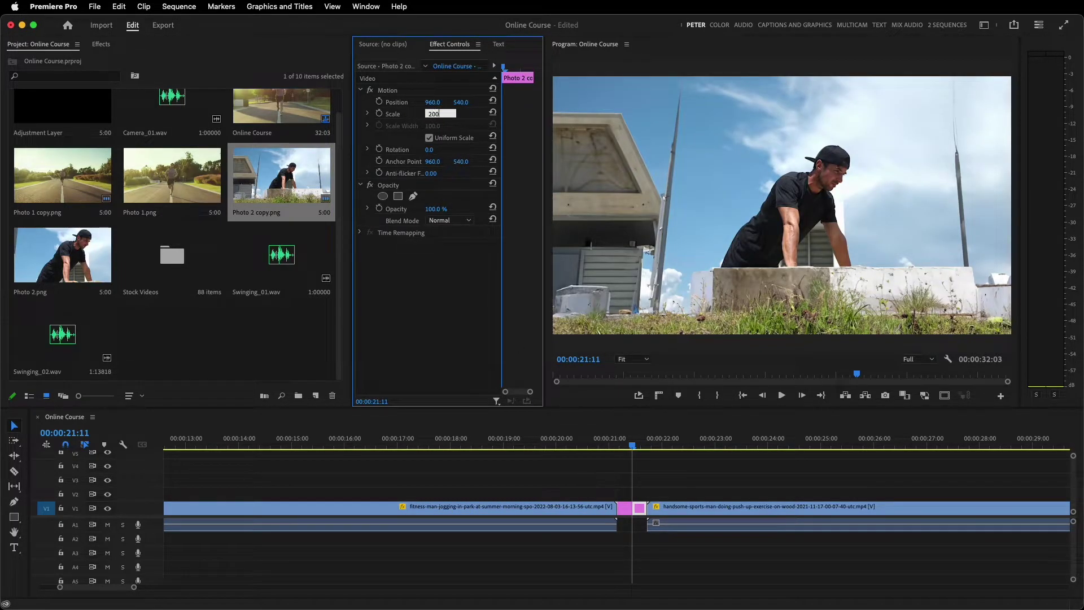
pyautogui.press('Return')
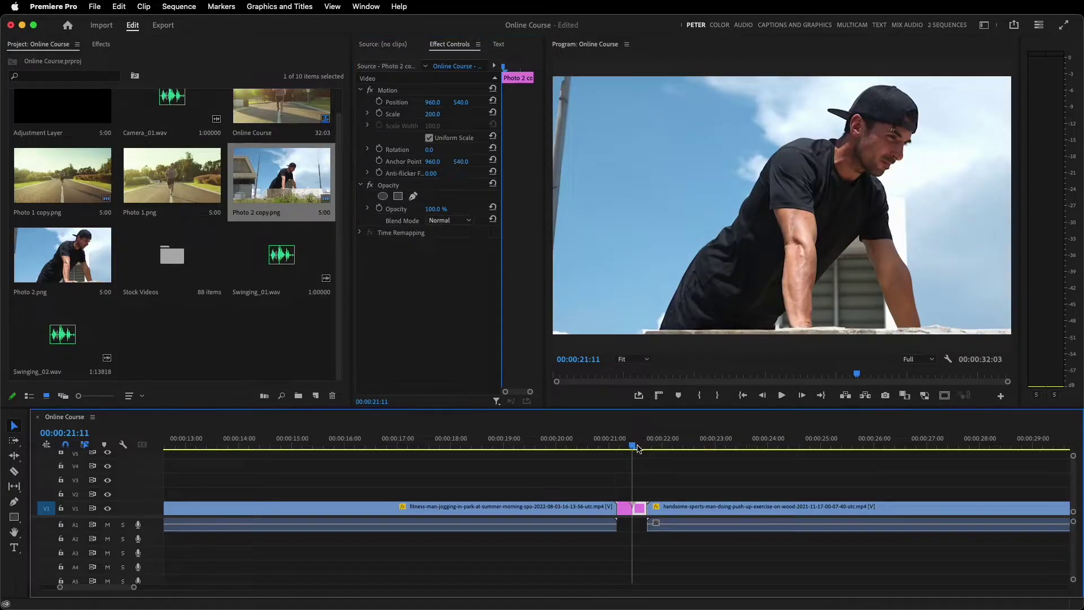
pyautogui.click(646, 446)
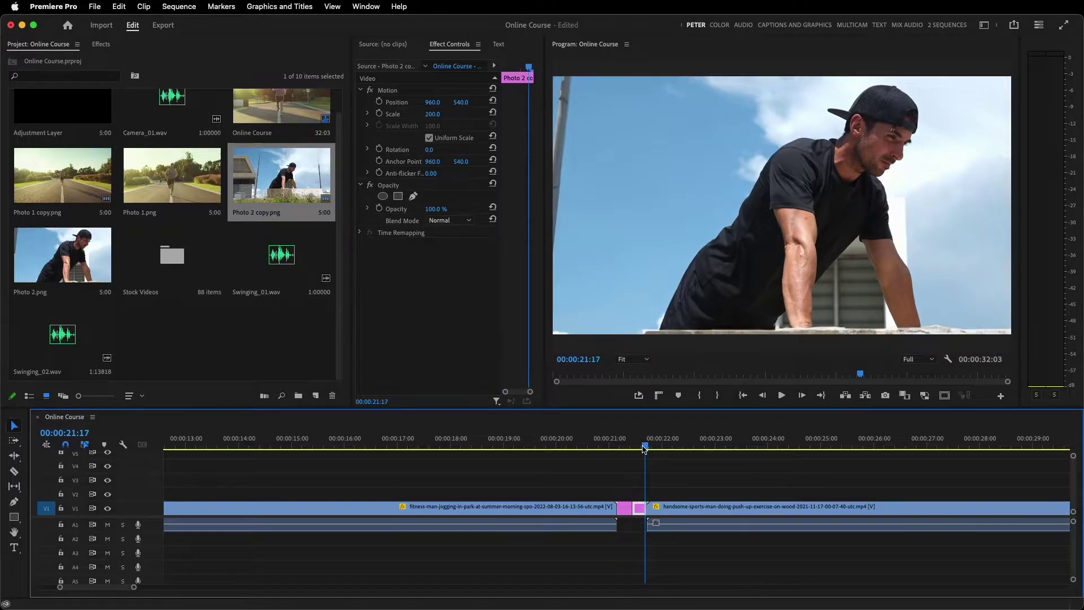
pyautogui.click(644, 448)
pyautogui.press('Up')
pyautogui.press('Up')
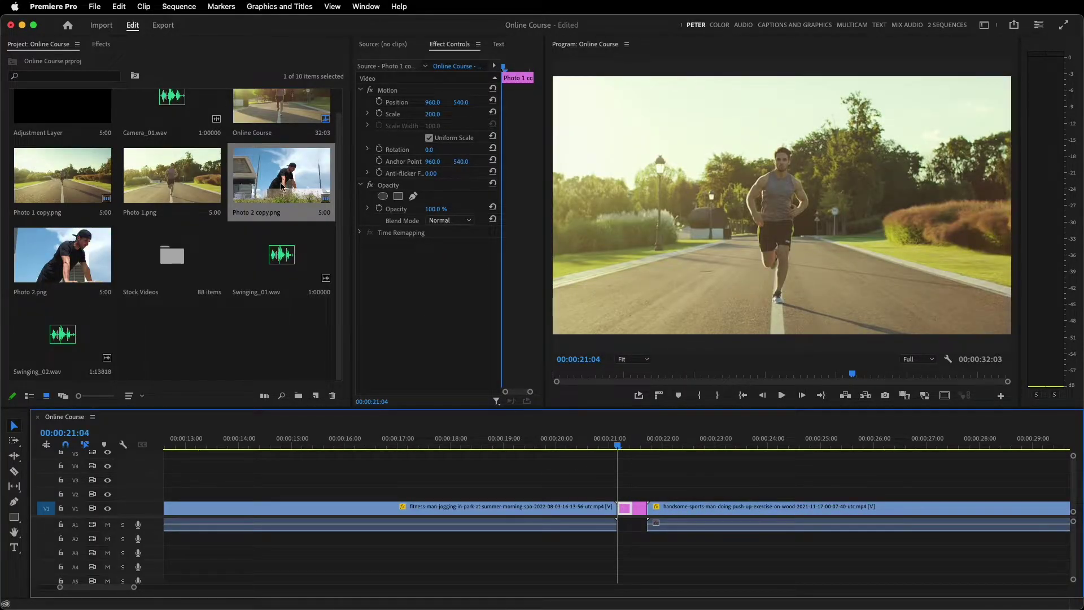
# - Apply the Transform distort effect, found by searching 'transf', to both photo stills
pyautogui.click(102, 45)
pyautogui.click(50, 61)
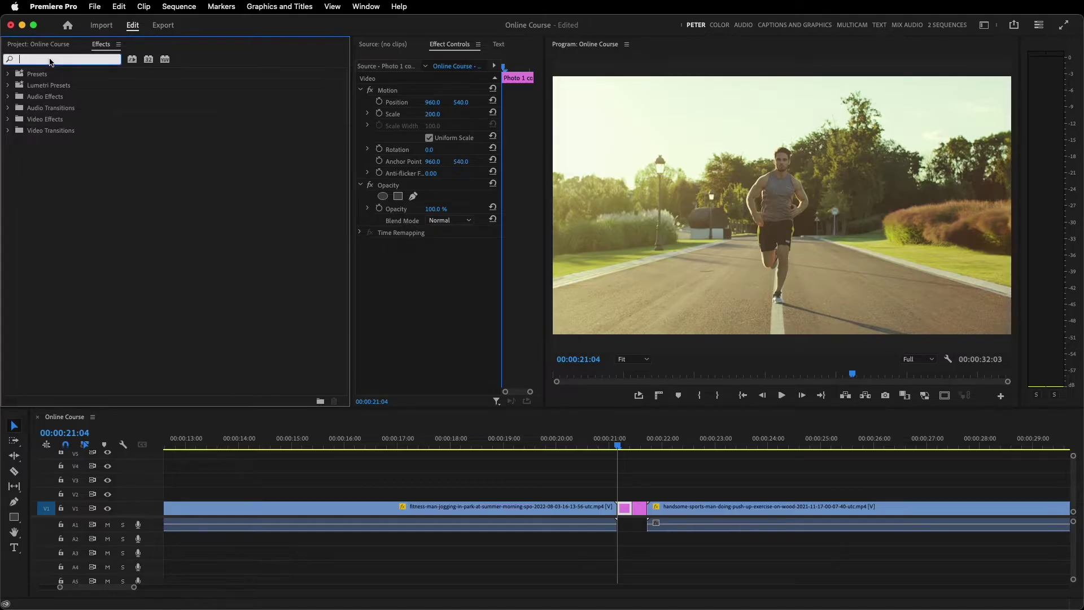
pyautogui.write('t')
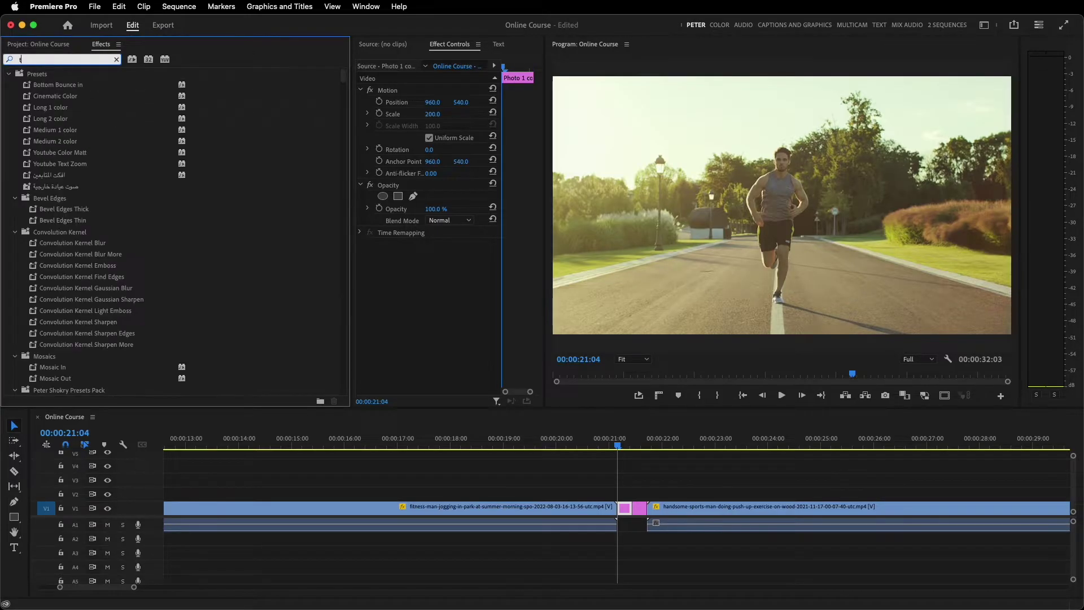
pyautogui.write('ran')
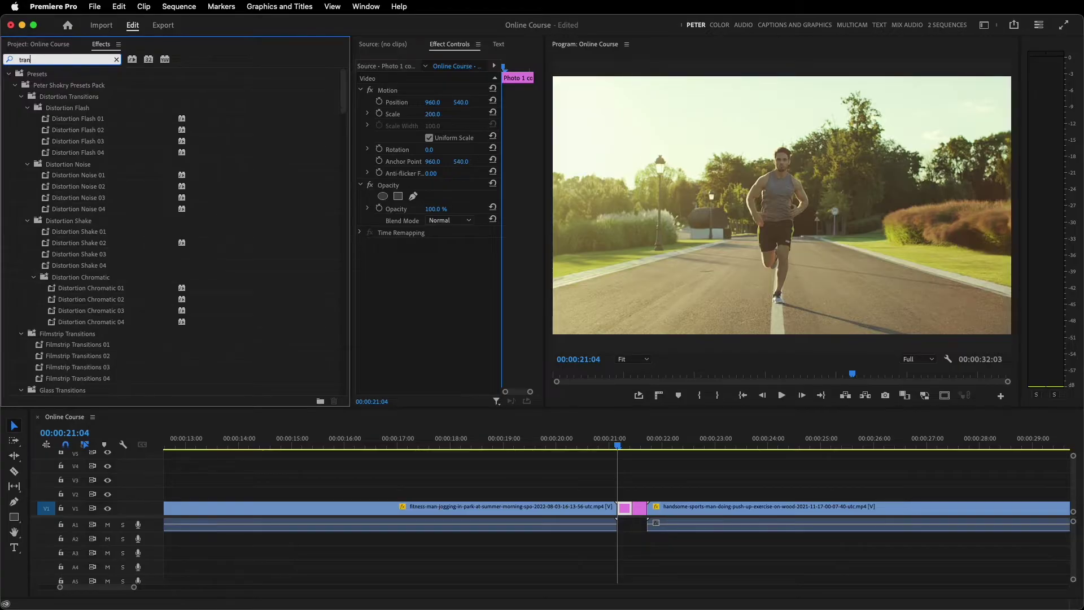
pyautogui.write('sf')
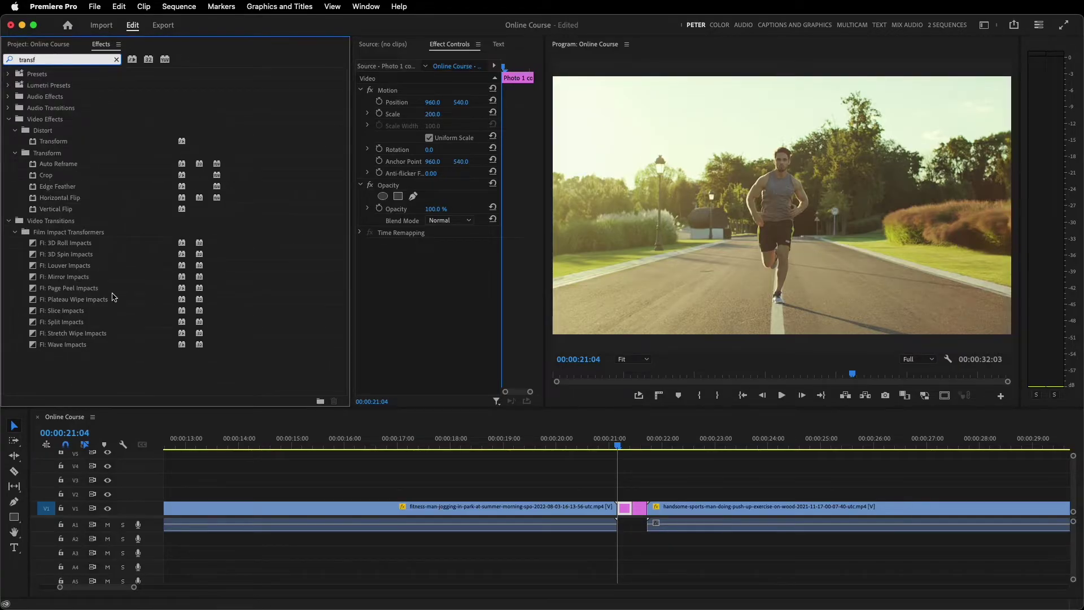
pyautogui.click(59, 142)
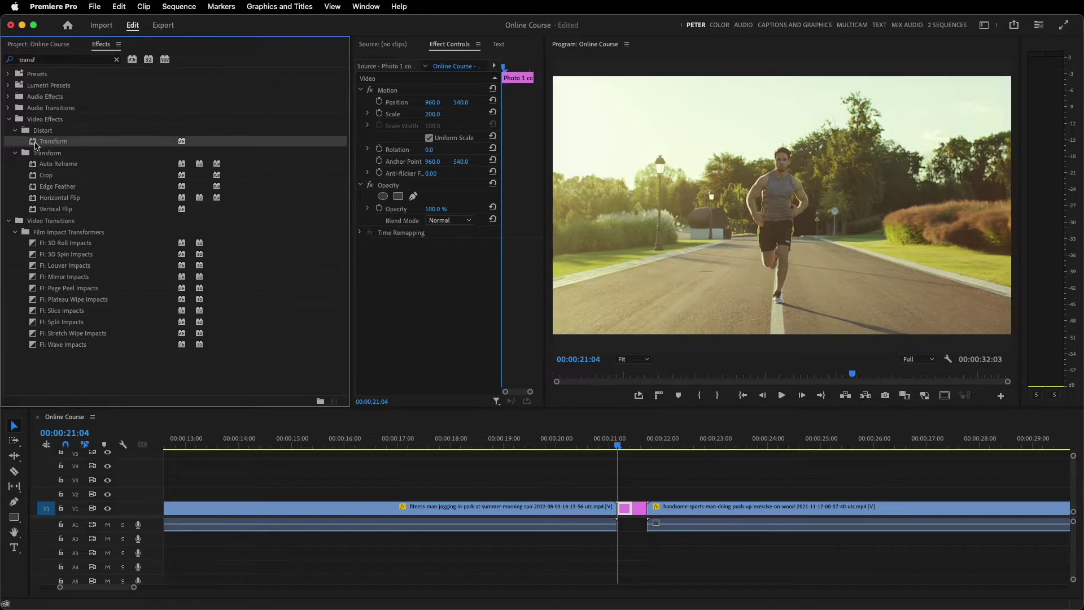
pyautogui.moveTo(142, 162); pyautogui.dragTo(624, 507)
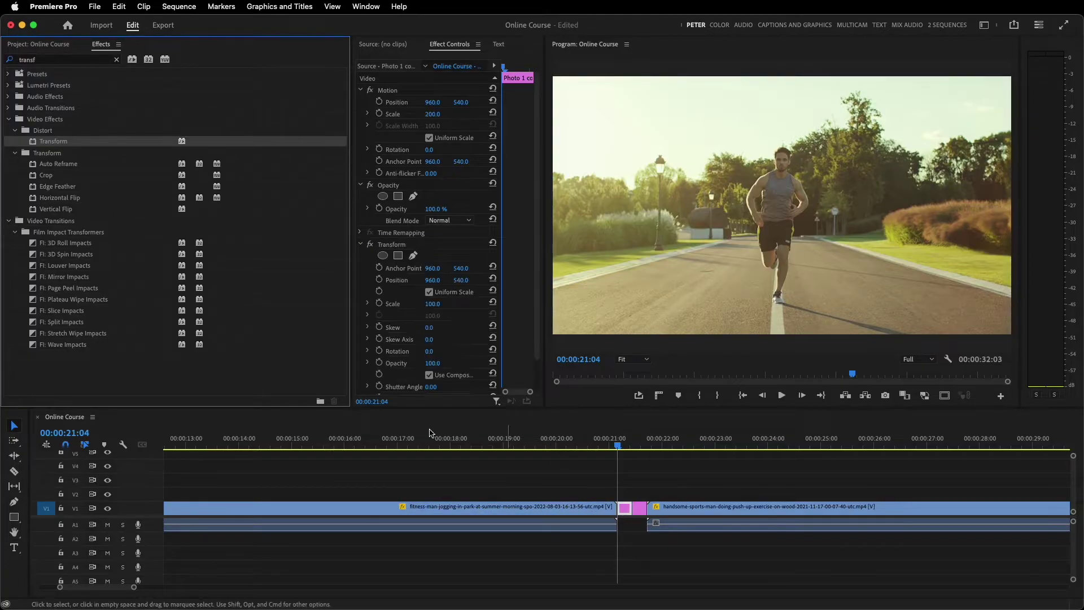
pyautogui.moveTo(33, 145); pyautogui.dragTo(639, 507)
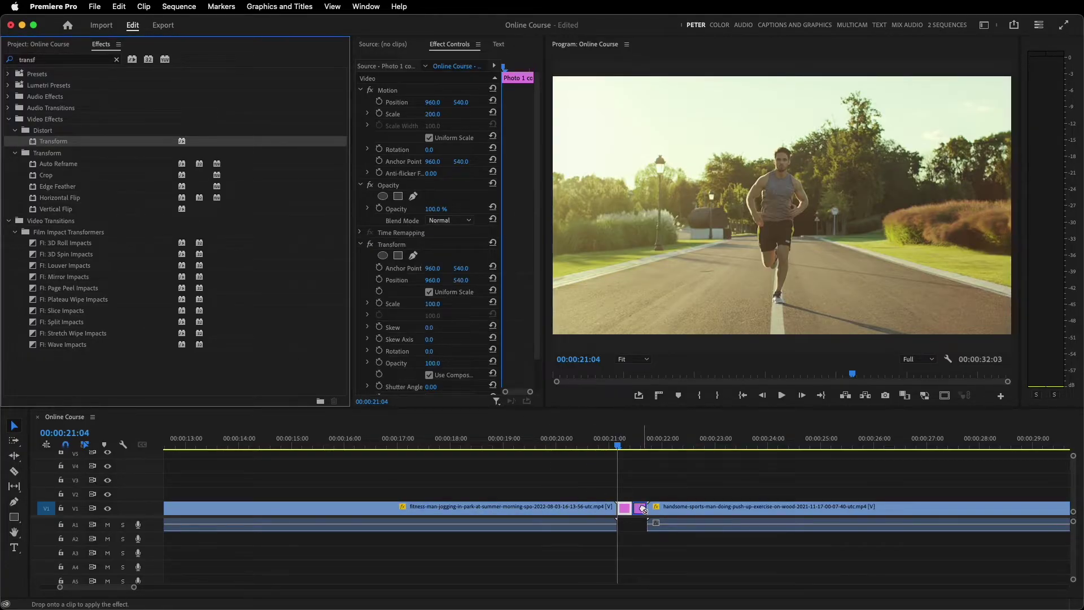
pyautogui.click(625, 507)
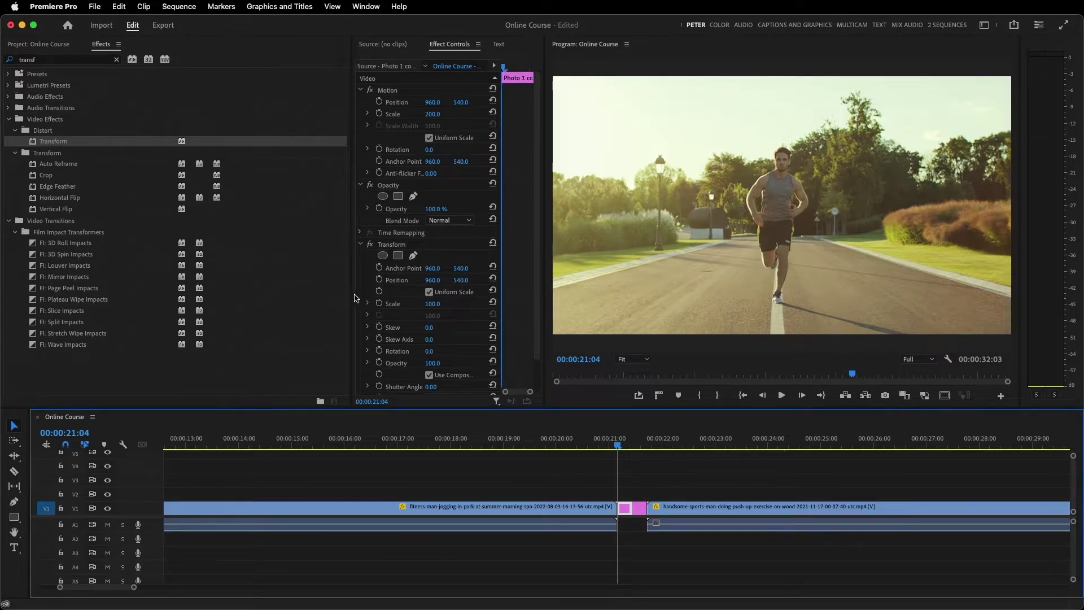
pyautogui.moveTo(351, 295); pyautogui.dragTo(239, 294)
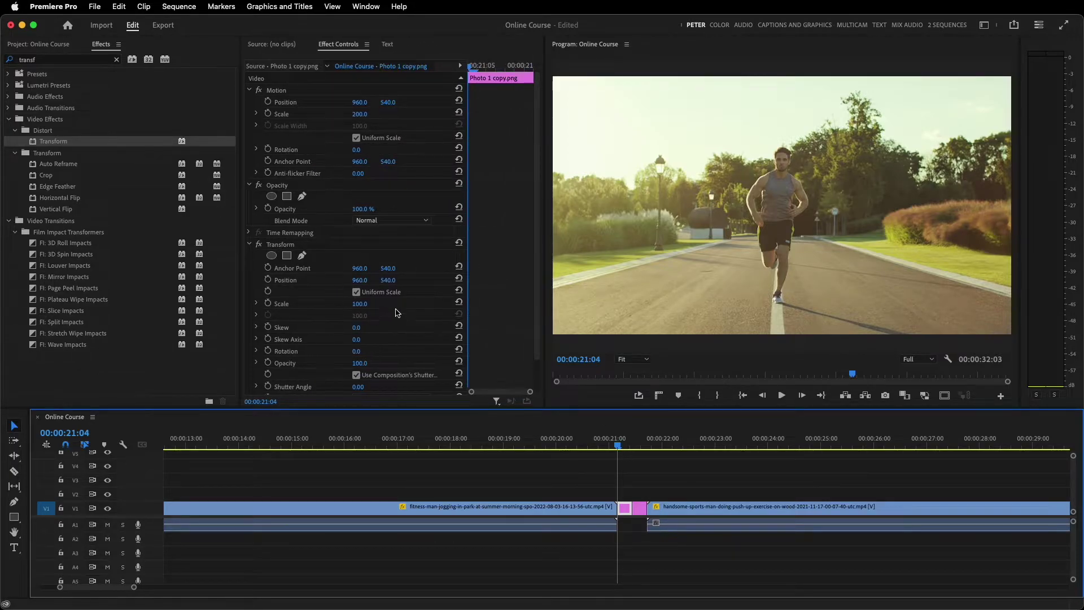
# - Keyframe Photo 1 copy's Transform scale from 100 at its start to 50 at its end
pyautogui.click(269, 308)
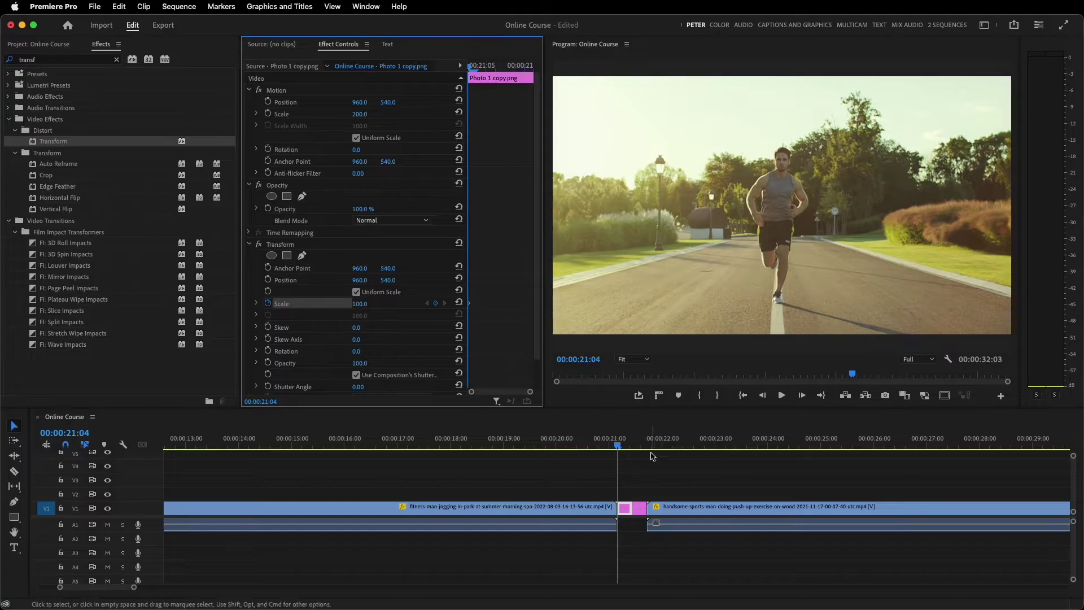
pyautogui.click(628, 446)
pyautogui.click(629, 446)
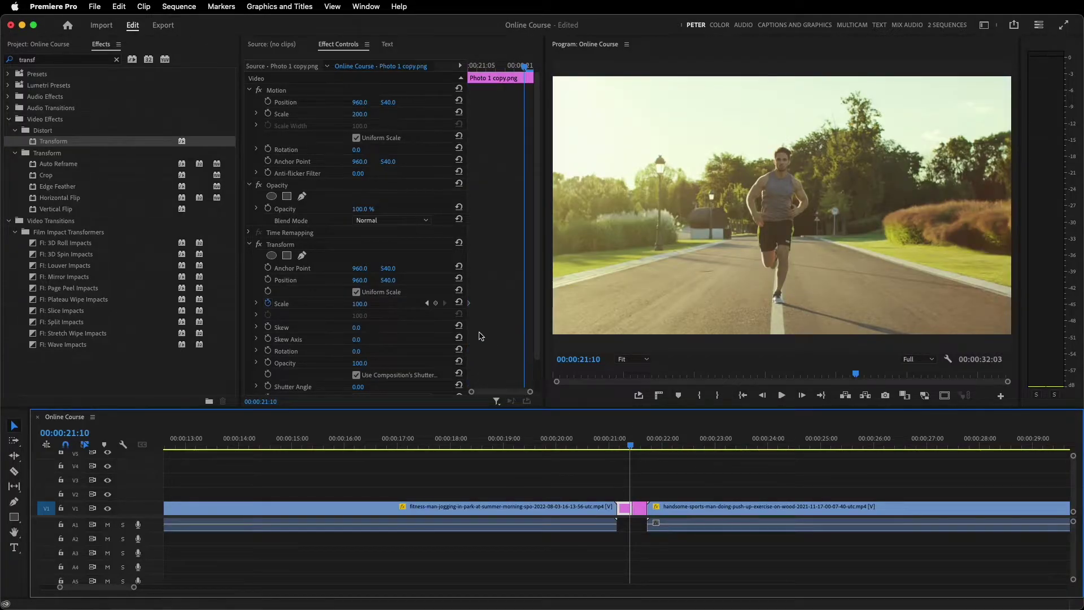
pyautogui.click(360, 305)
pyautogui.write('50')
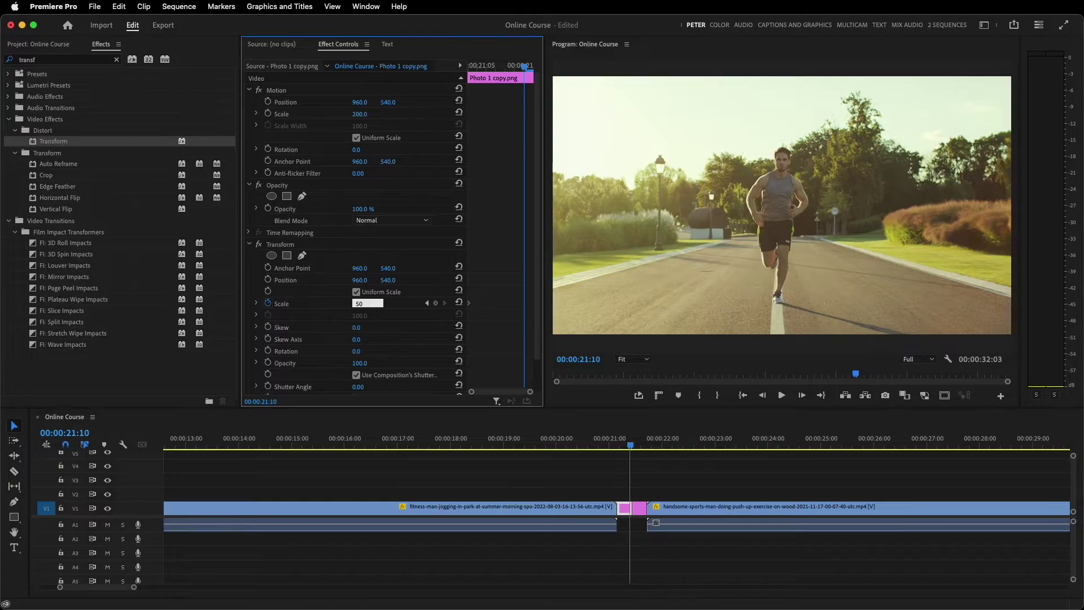
pyautogui.press('Return')
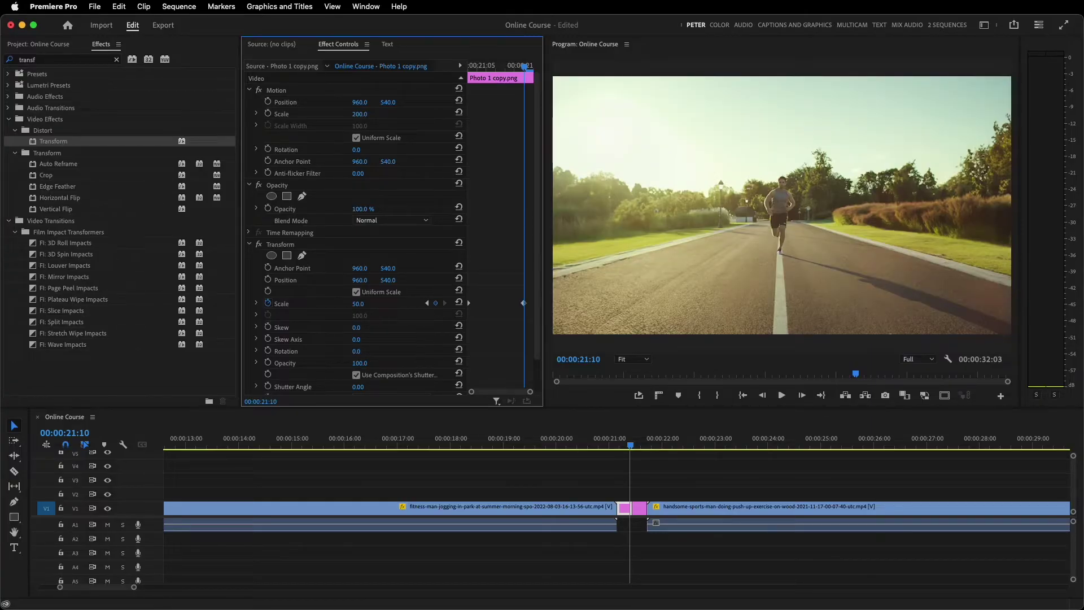
pyautogui.moveTo(525, 306); pyautogui.dragTo(533, 305)
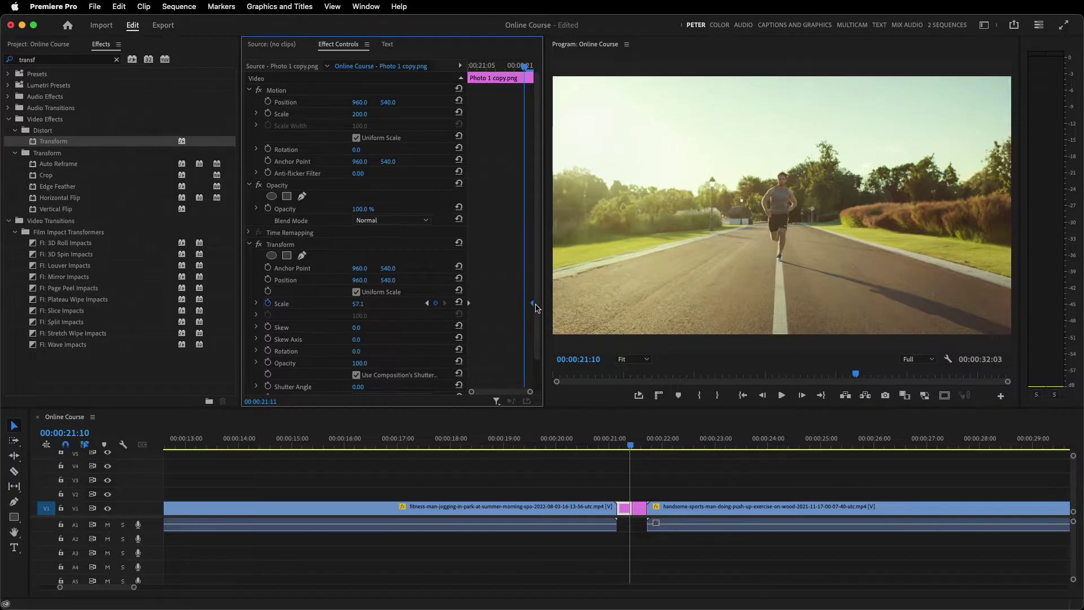
# - Set Photo 2 copy's Transform scale to 50 with a starting keyframe
pyautogui.click(640, 509)
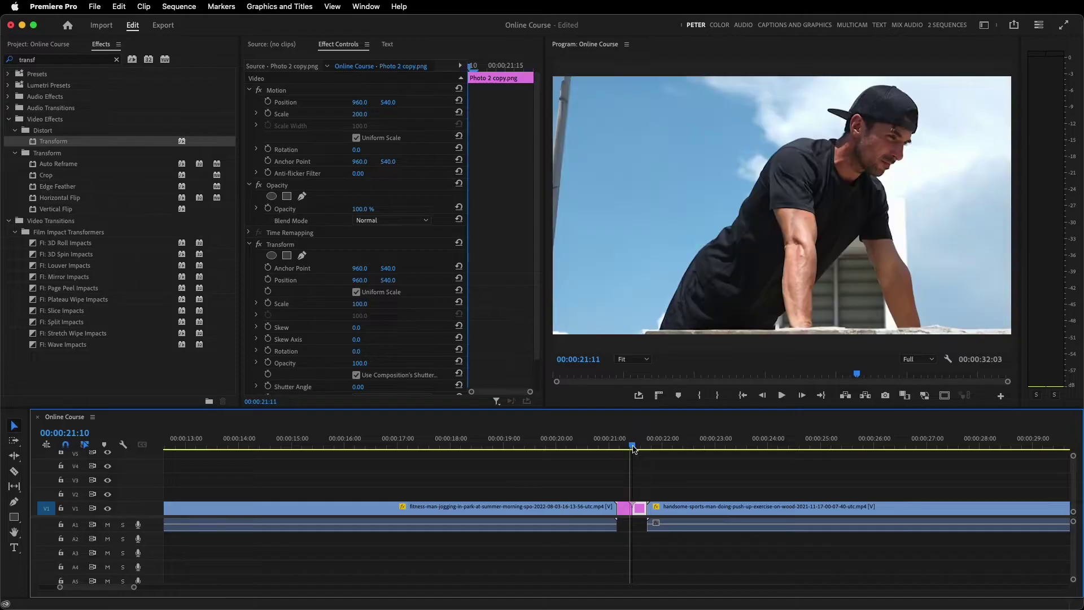
pyautogui.click(634, 447)
pyautogui.click(360, 303)
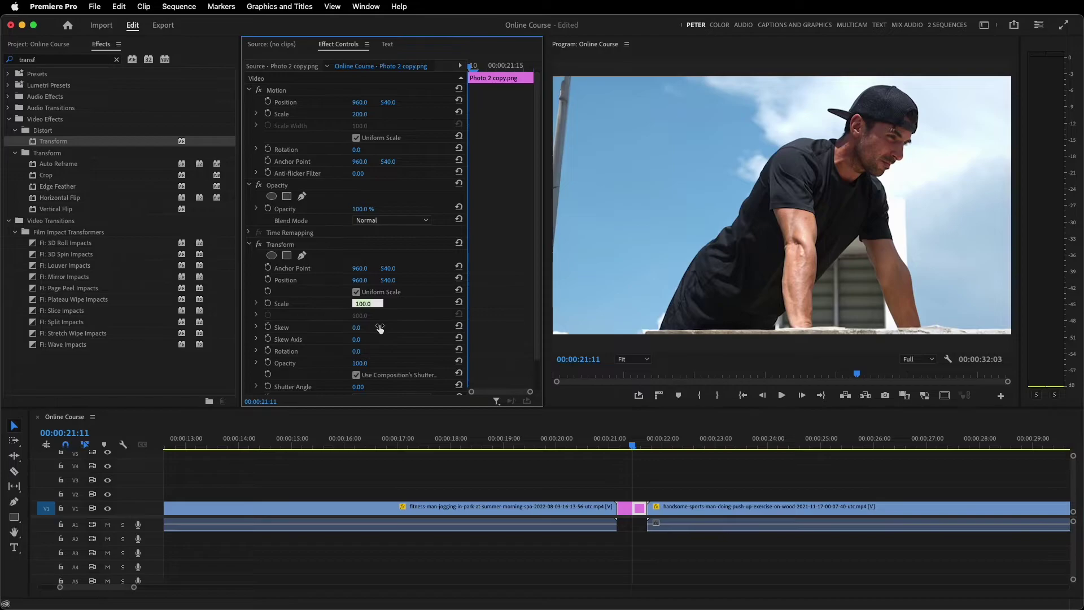
pyautogui.write('50')
pyautogui.press('Return')
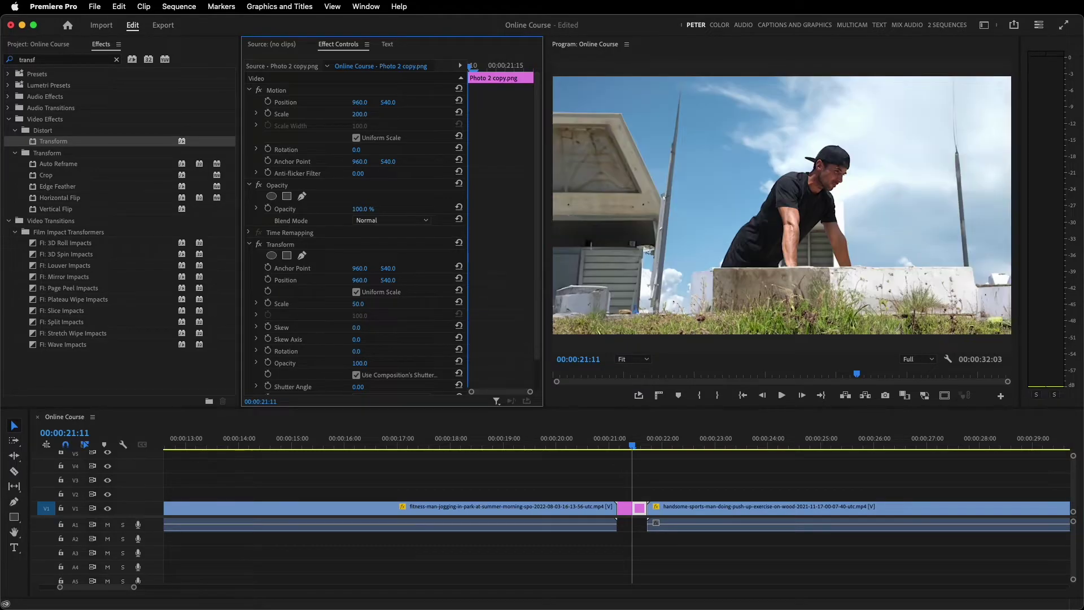
pyautogui.click(268, 304)
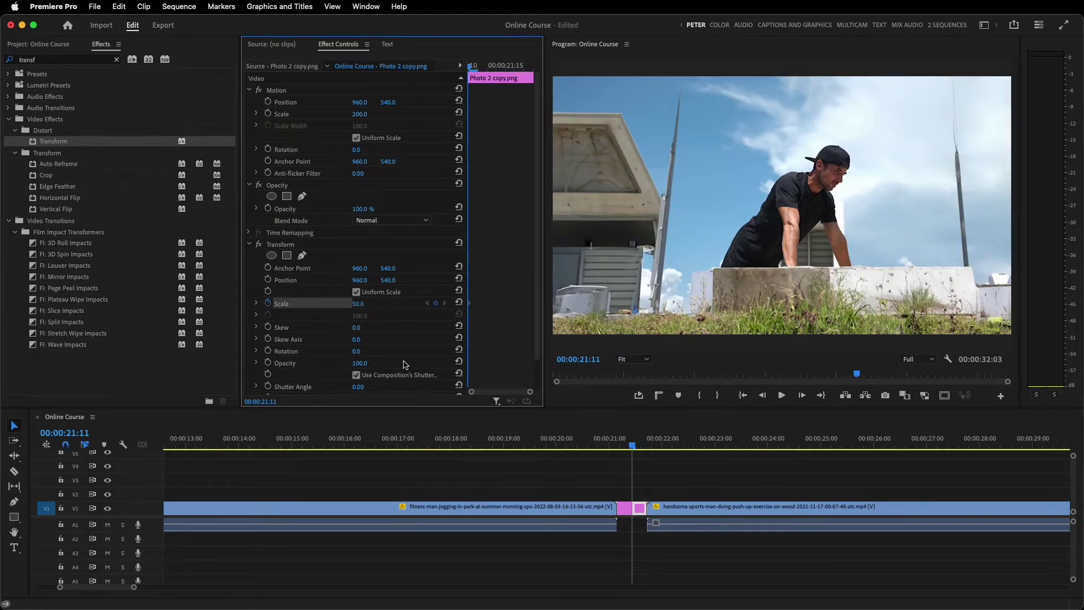
# - Add a scale 100 keyframe on Photo 2 copy's last frame and scrub the transition
pyautogui.click(647, 440)
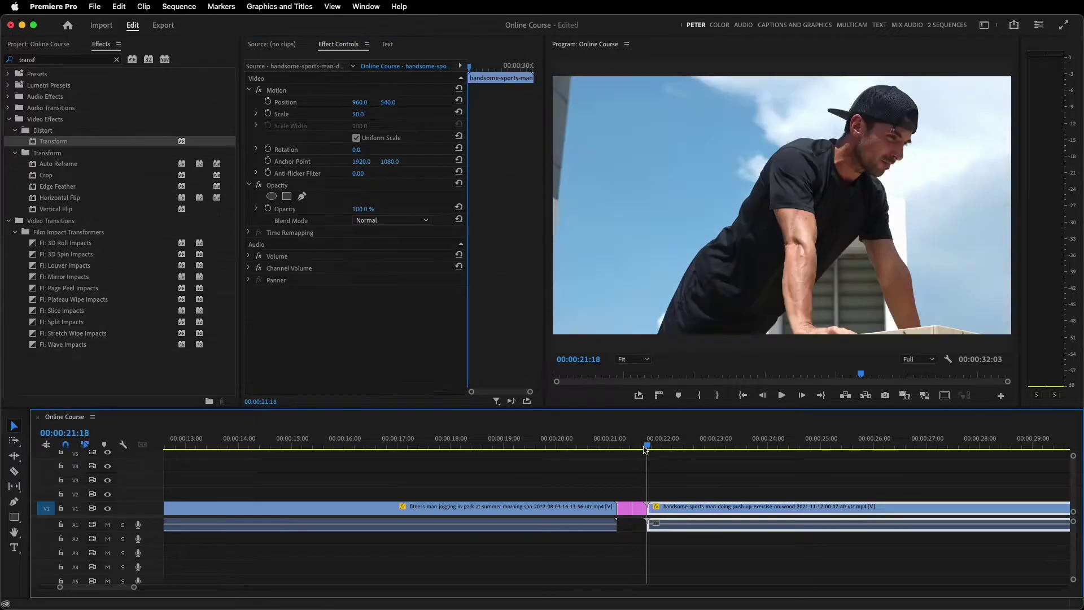
pyautogui.press('Left')
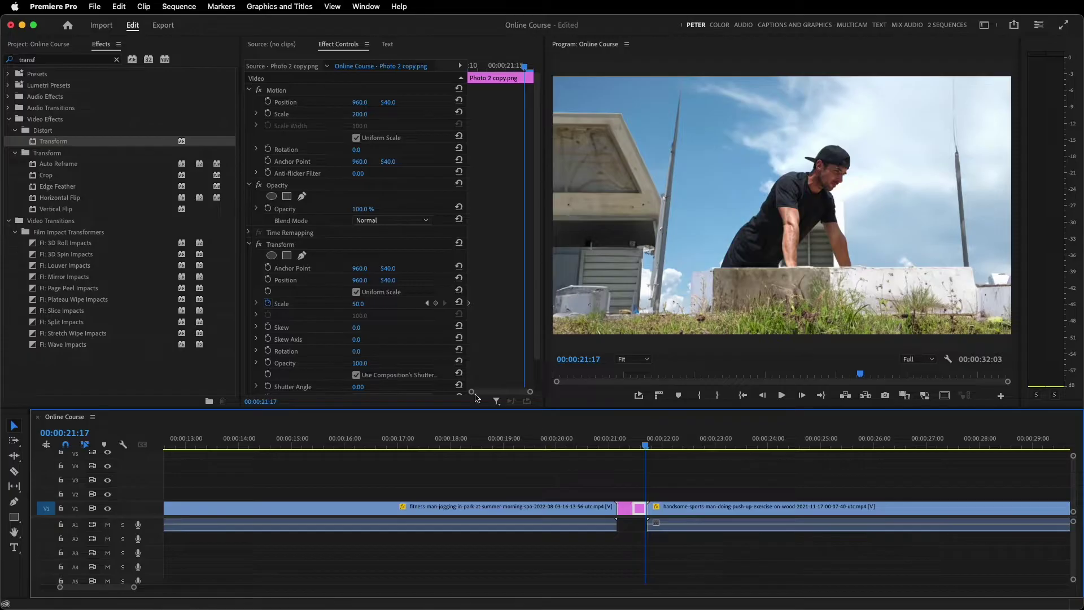
pyautogui.click(359, 305)
pyautogui.write('100')
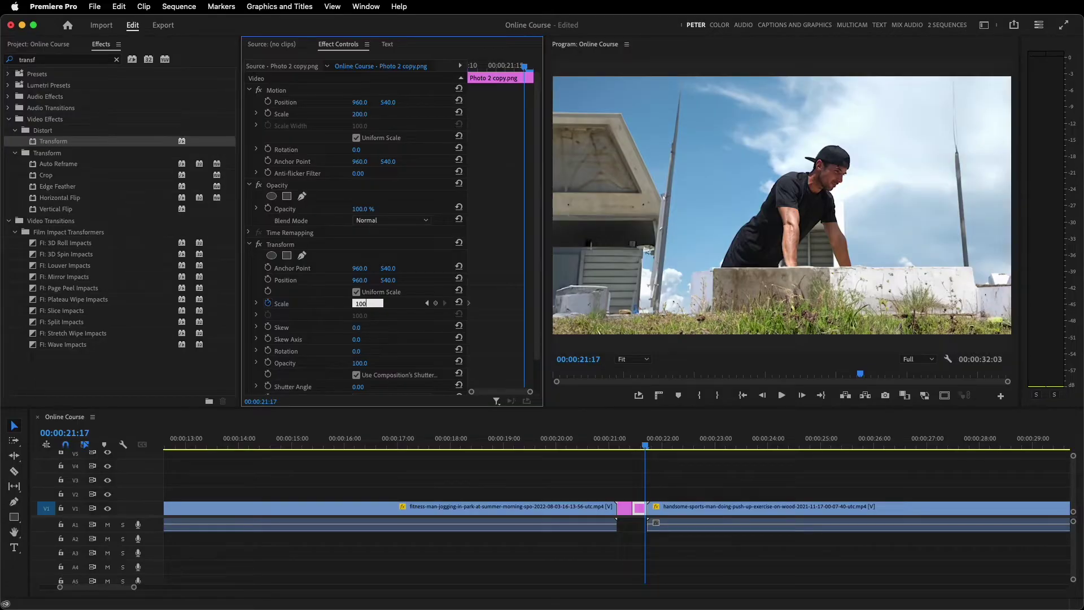
pyautogui.press('Return')
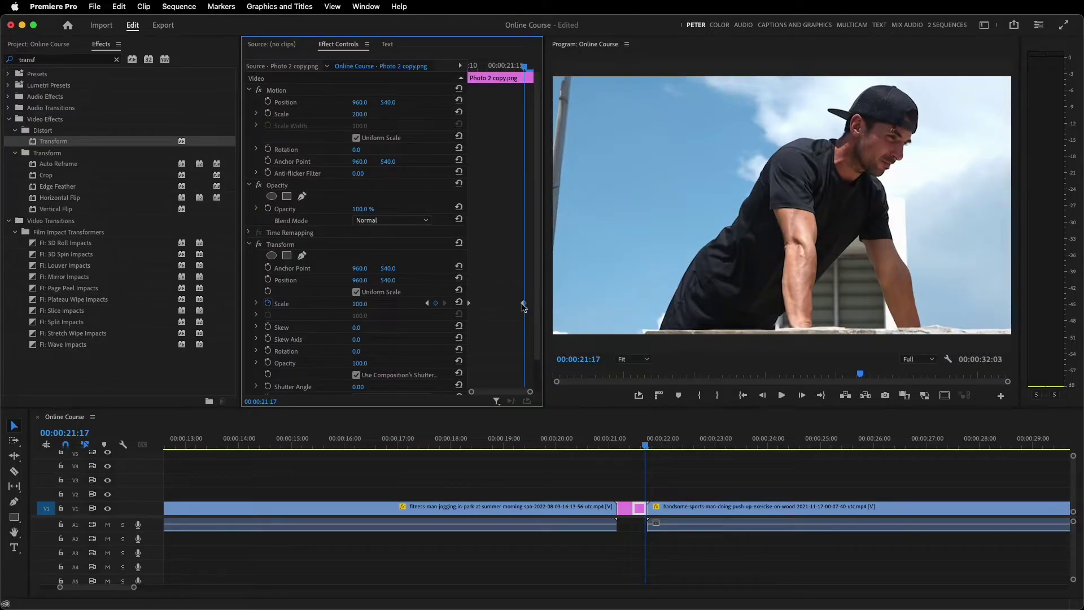
pyautogui.moveTo(524, 307); pyautogui.dragTo(544, 308)
pyautogui.moveTo(597, 444); pyautogui.dragTo(530, 444)
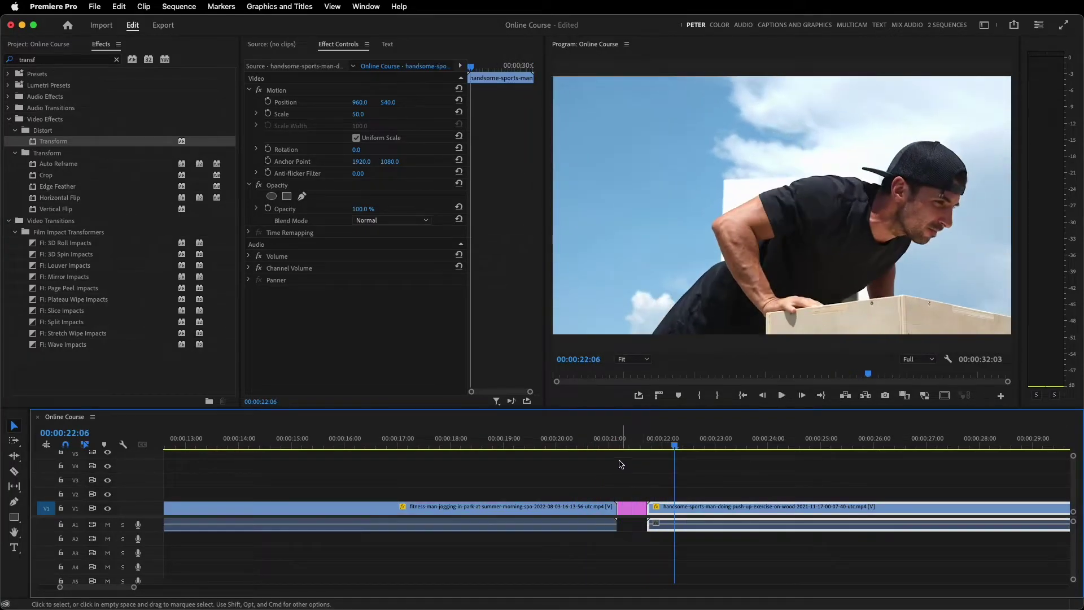
pyautogui.click(604, 432)
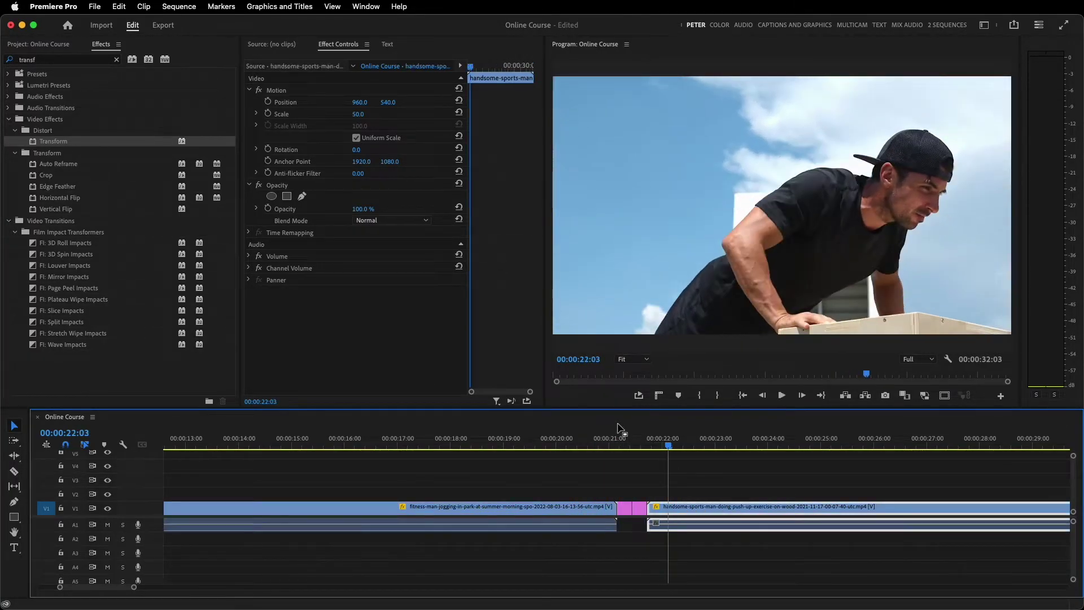
pyautogui.moveTo(607, 444)
pyautogui.mouseDown()
pyautogui.moveTo(672, 446)
pyautogui.moveTo(616, 447)
pyautogui.mouseUp()
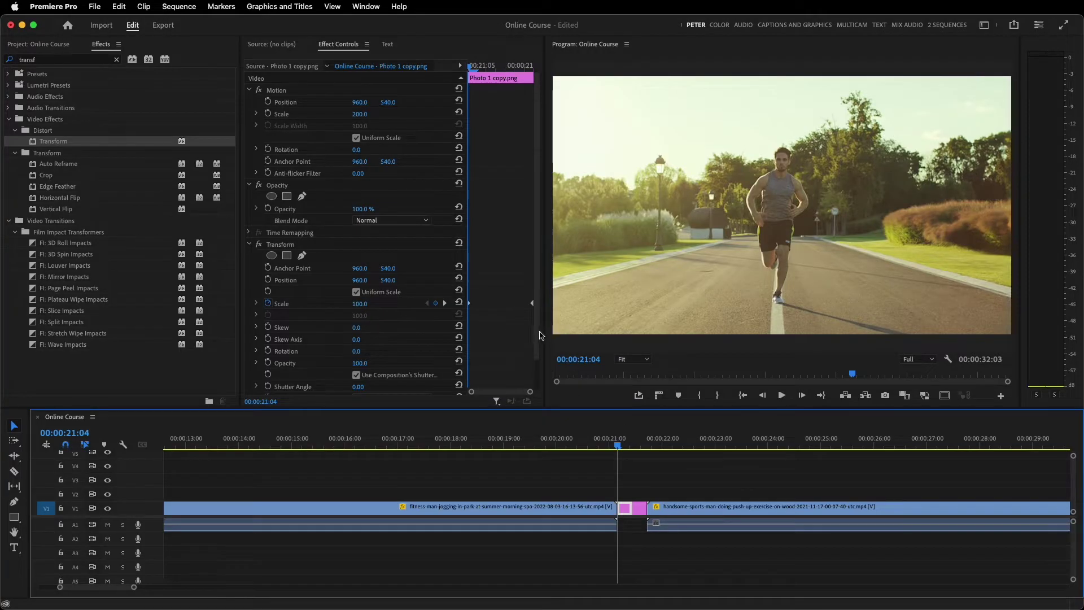
# - Set the Transform Shutter Angle to 360 on both photo stills for motion blur
pyautogui.scroll(-3, 419, 394)
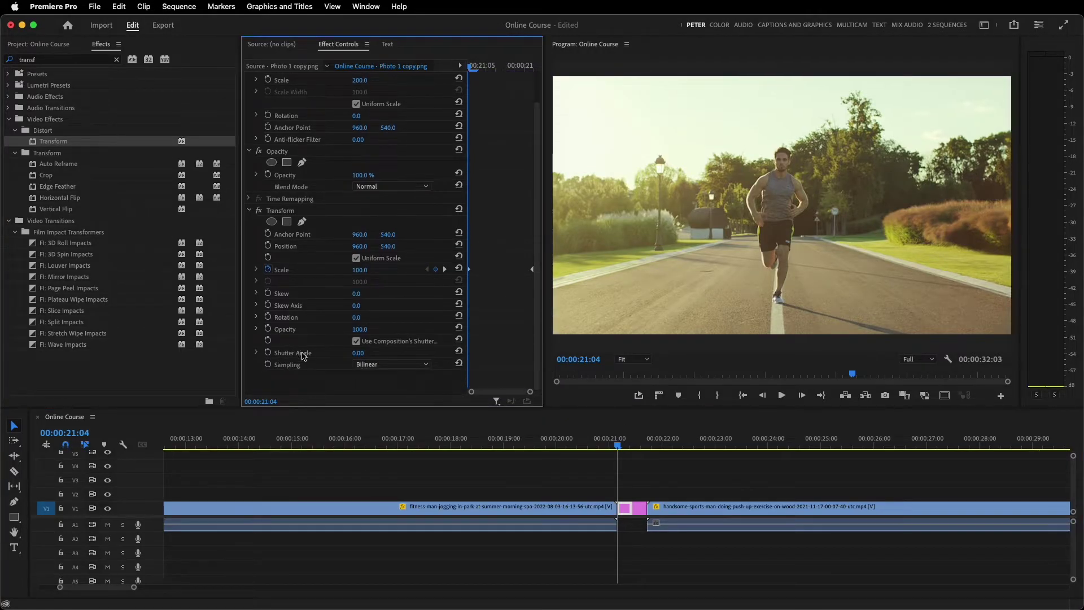
pyautogui.moveTo(359, 356); pyautogui.dragTo(454, 364)
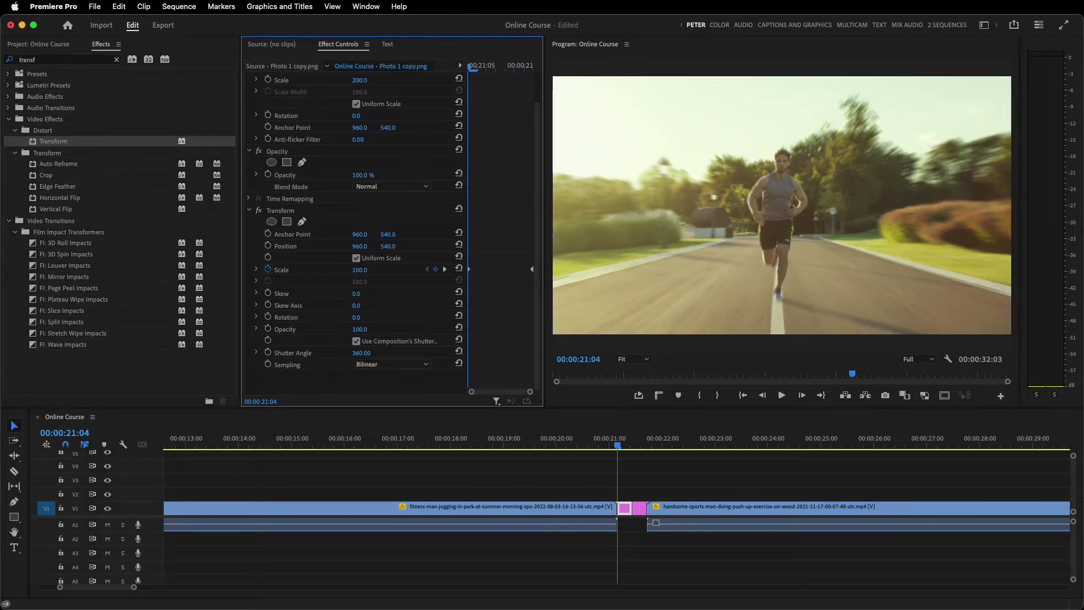
pyautogui.click(632, 444)
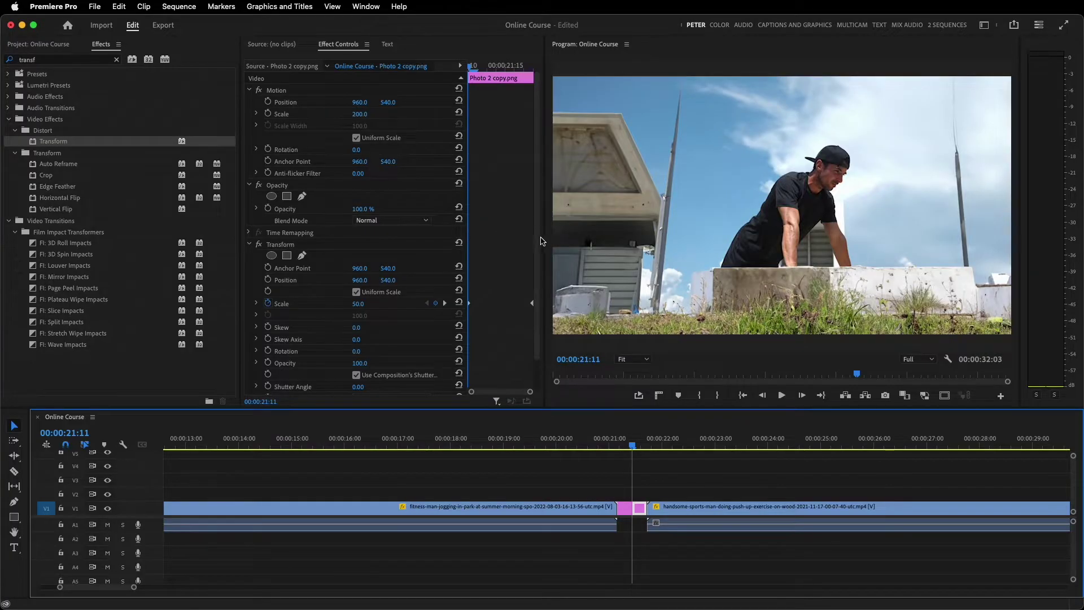
pyautogui.scroll(-2, 359, 340)
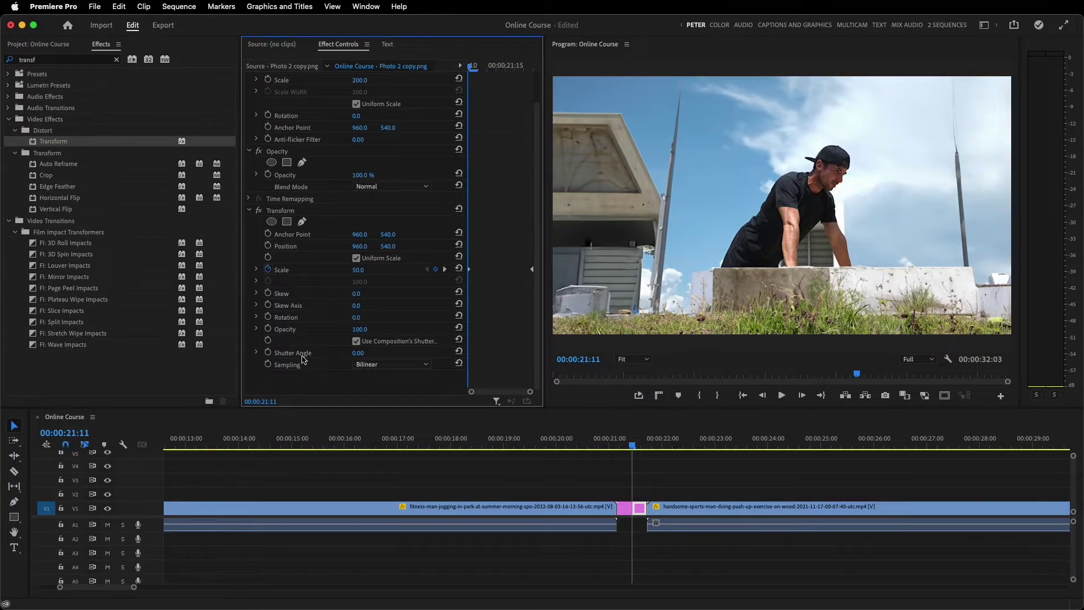
pyautogui.click(359, 352)
pyautogui.write('360')
pyautogui.press('Return')
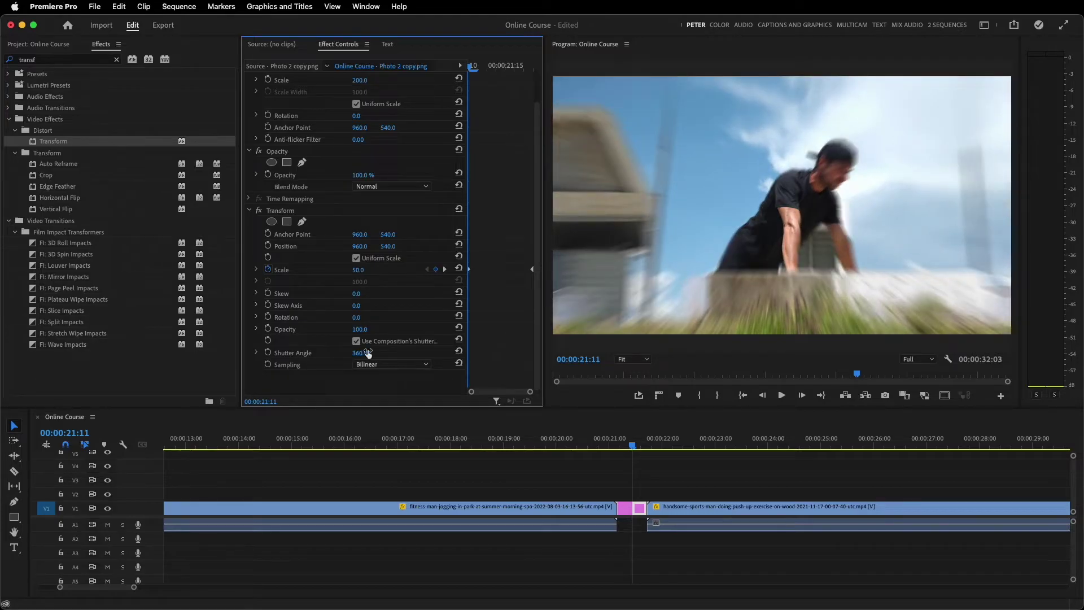
# - Play back the transition to preview the motion blur
pyautogui.click(611, 445)
pyautogui.press('space')
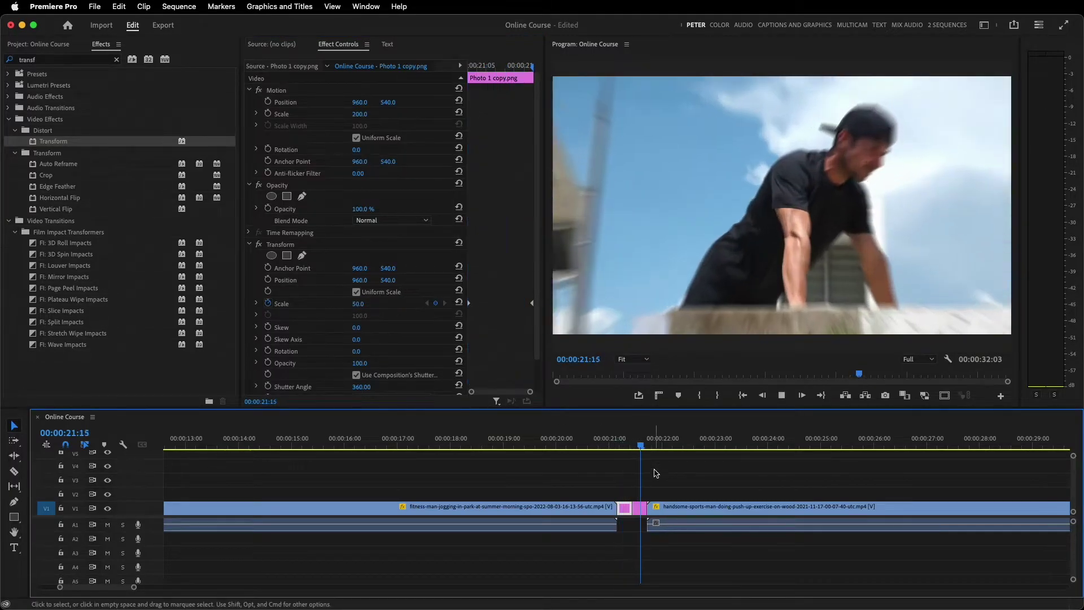
pyautogui.press('space')
pyautogui.click(618, 445)
pyautogui.press('space')
pyautogui.press('space')
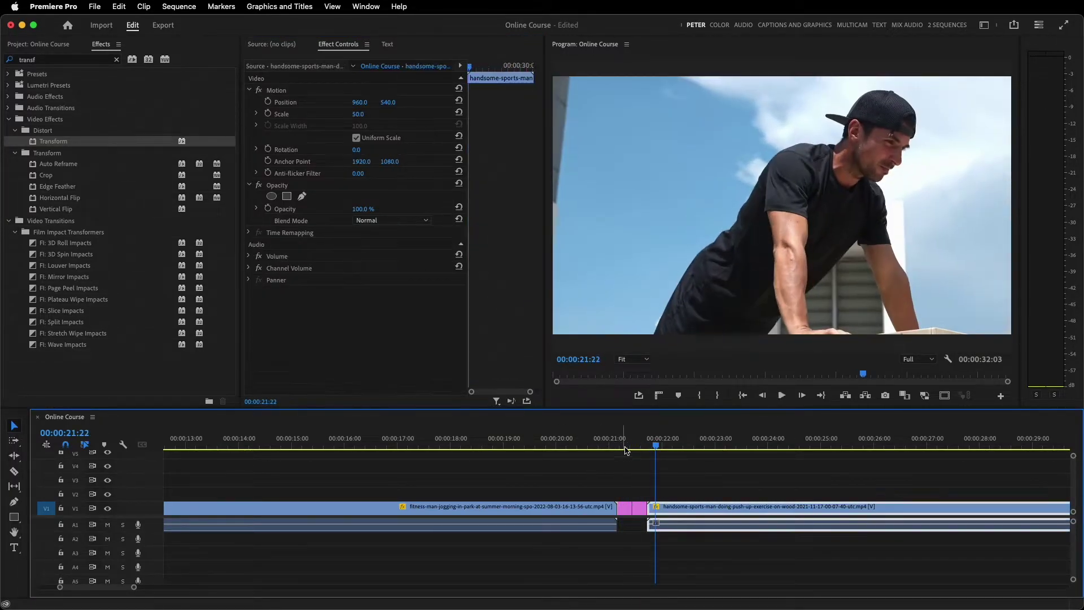
pyautogui.moveTo(625, 450); pyautogui.dragTo(631, 446)
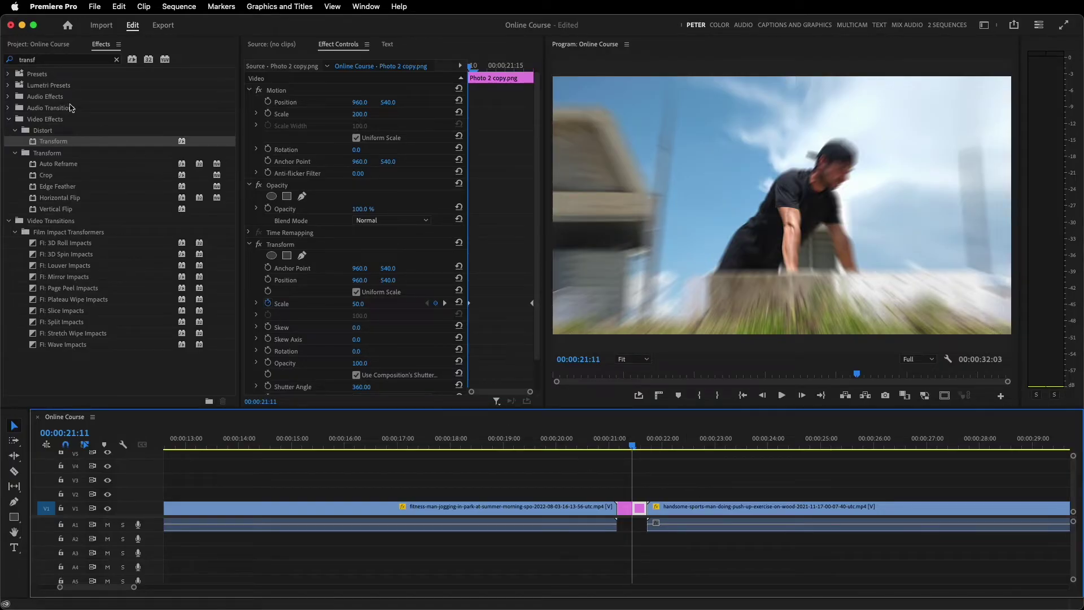
pyautogui.click(33, 45)
pyautogui.scroll(-1, 209, 354)
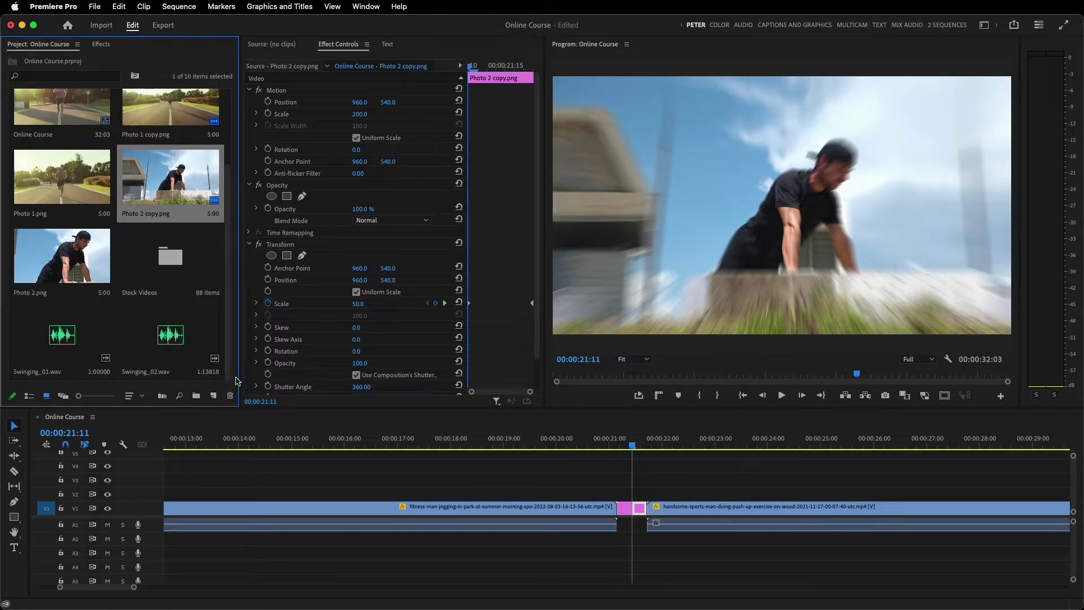
# - Create a 1920×1080 adjustment layer, place it on V2 and trim it to the two stills
pyautogui.moveTo(240, 378); pyautogui.dragTo(387, 379)
pyautogui.rightClick(281, 313)
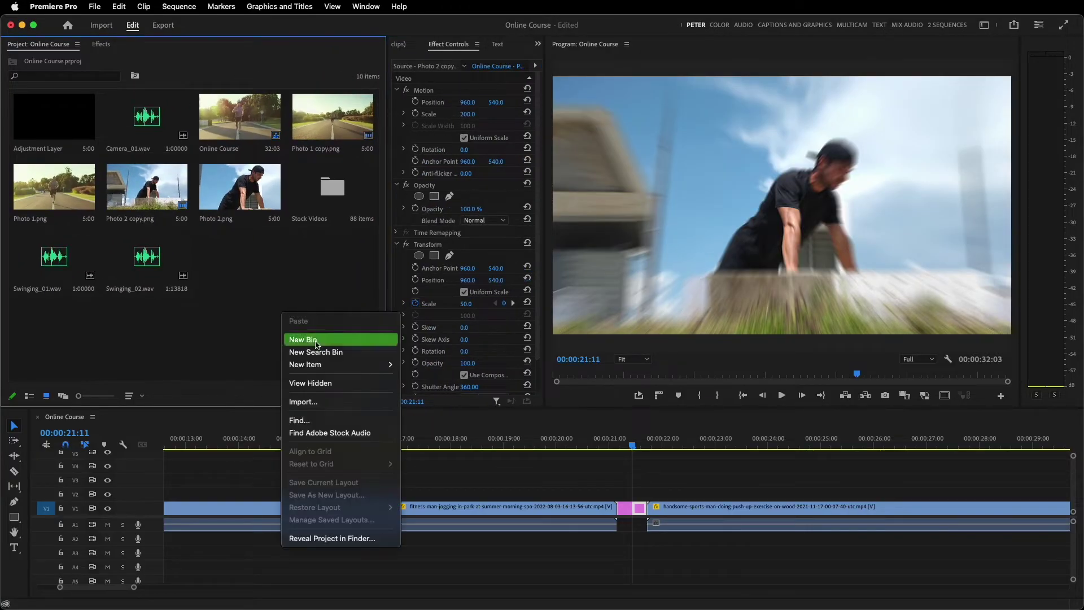
pyautogui.moveTo(339, 364)
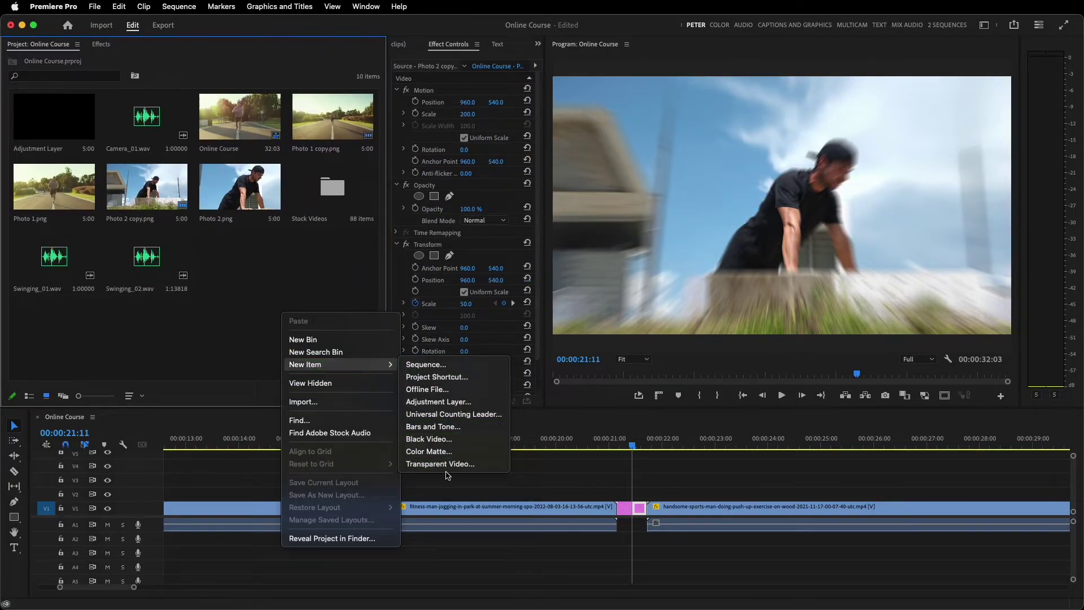
pyautogui.click(439, 402)
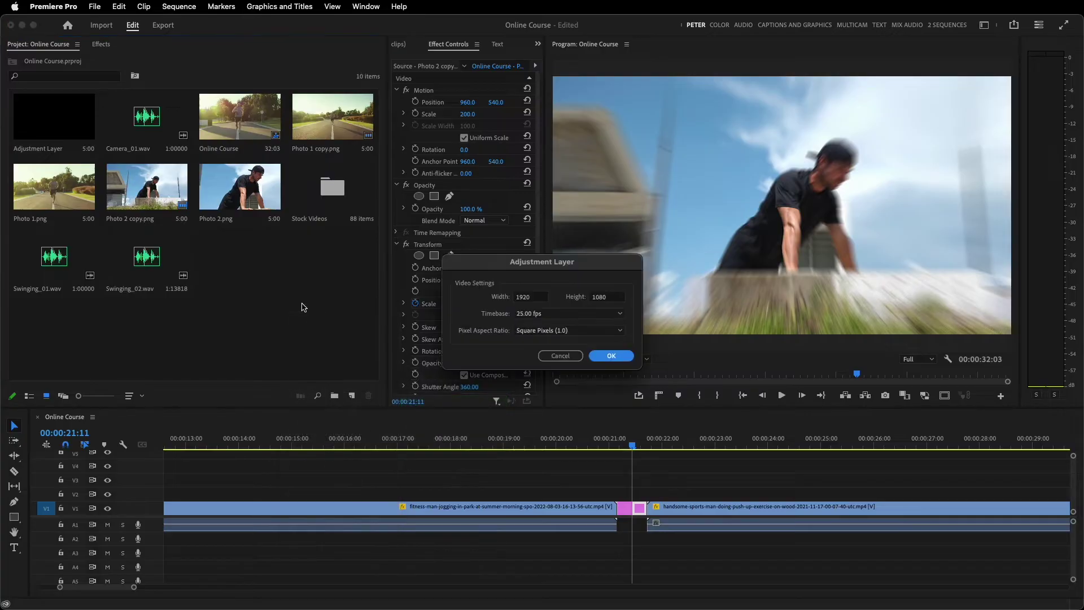
pyautogui.click(598, 364)
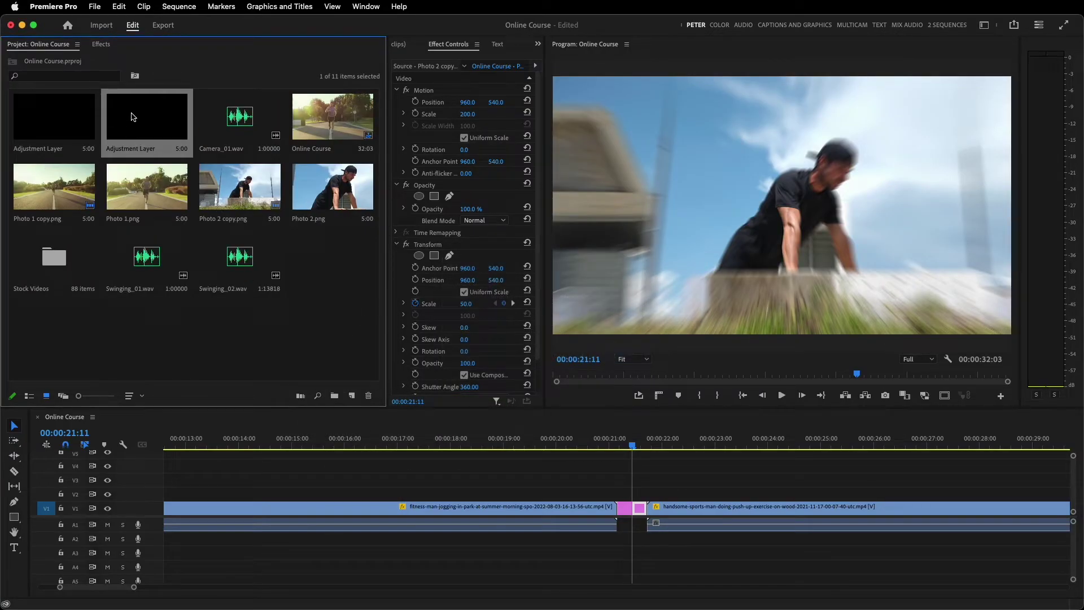
pyautogui.moveTo(131, 117); pyautogui.dragTo(663, 506)
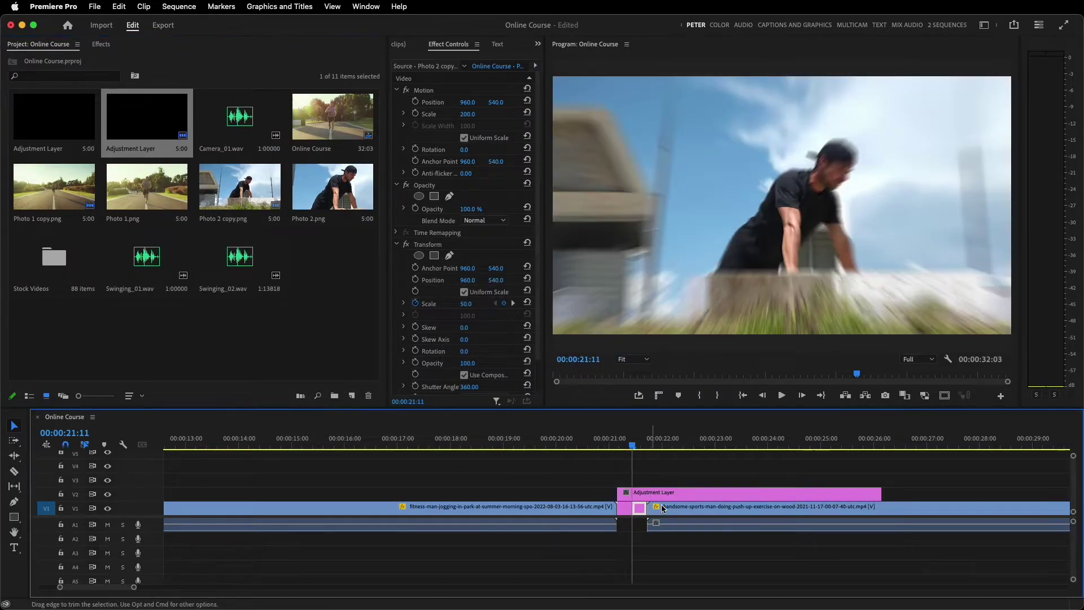
pyautogui.moveTo(879, 494); pyautogui.dragTo(647, 495)
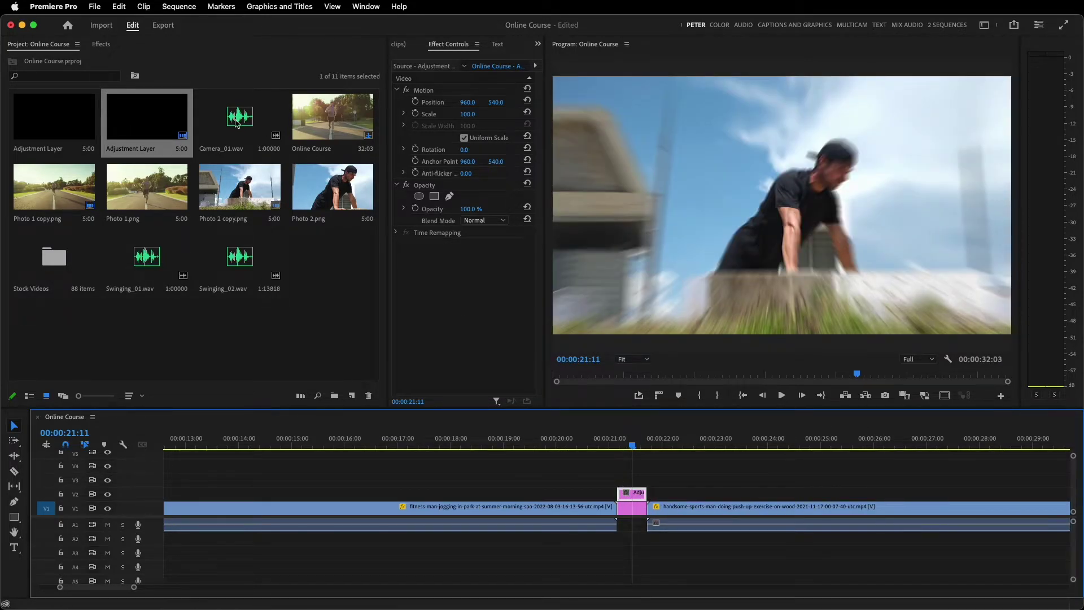
# - Apply Lens Distortion, found by searching 'lens', to the adjustment layer
pyautogui.click(101, 44)
pyautogui.click(49, 60)
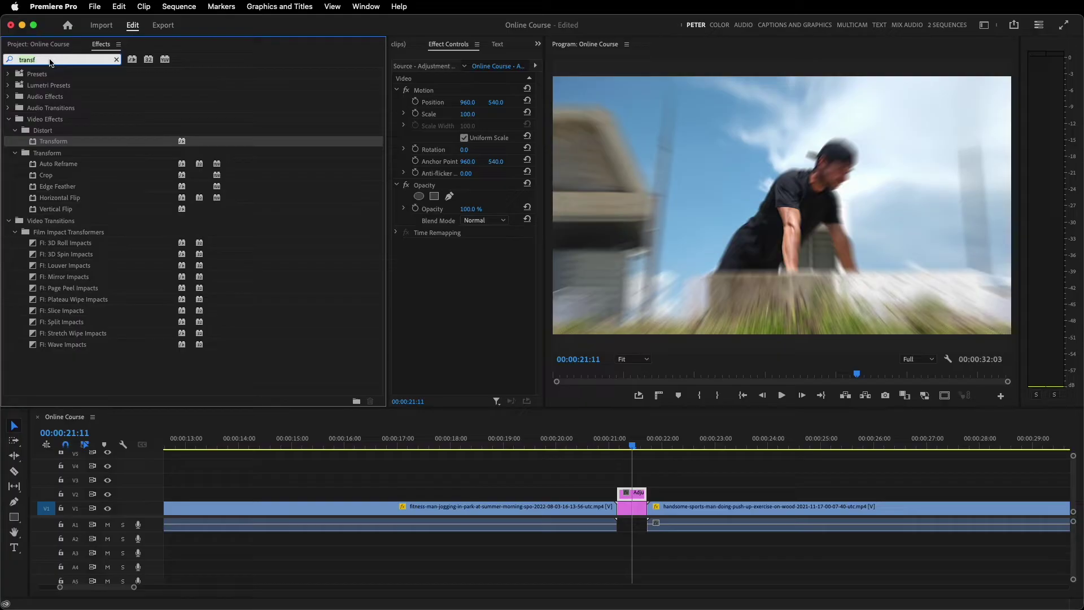
pyautogui.press('BackSpace')
pyautogui.press('BackSpace')
pyautogui.press('BackSpace')
pyautogui.write('len')
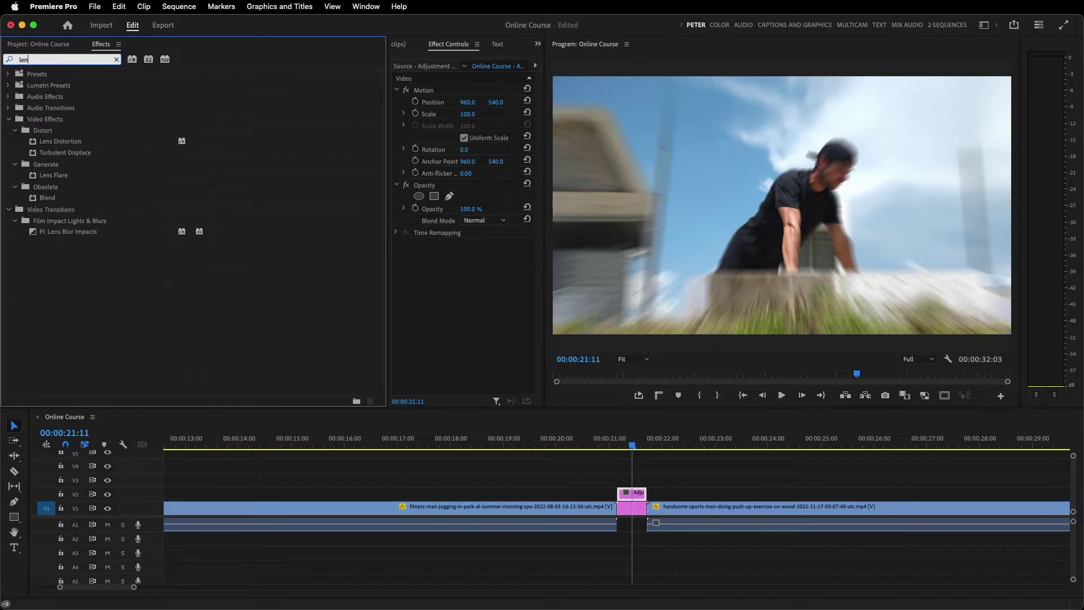
pyautogui.write('s')
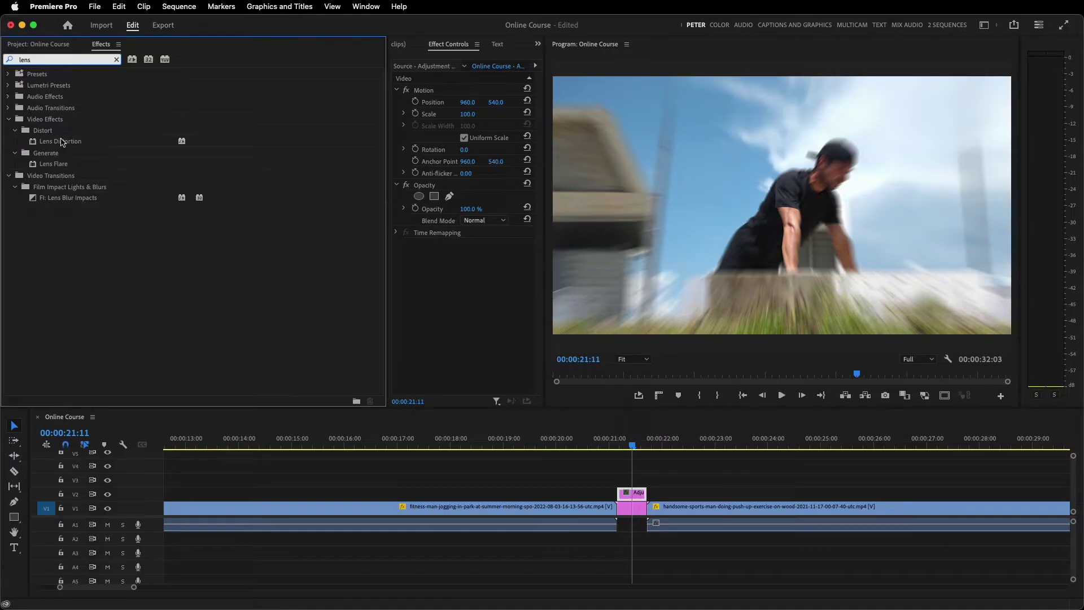
pyautogui.click(61, 142)
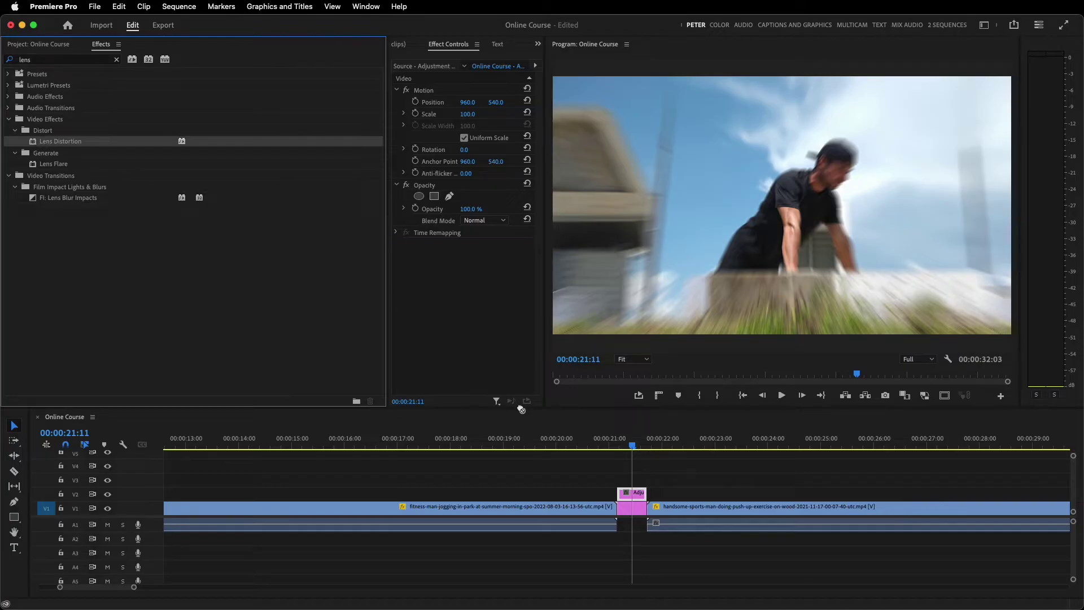
pyautogui.moveTo(521, 409); pyautogui.dragTo(638, 491)
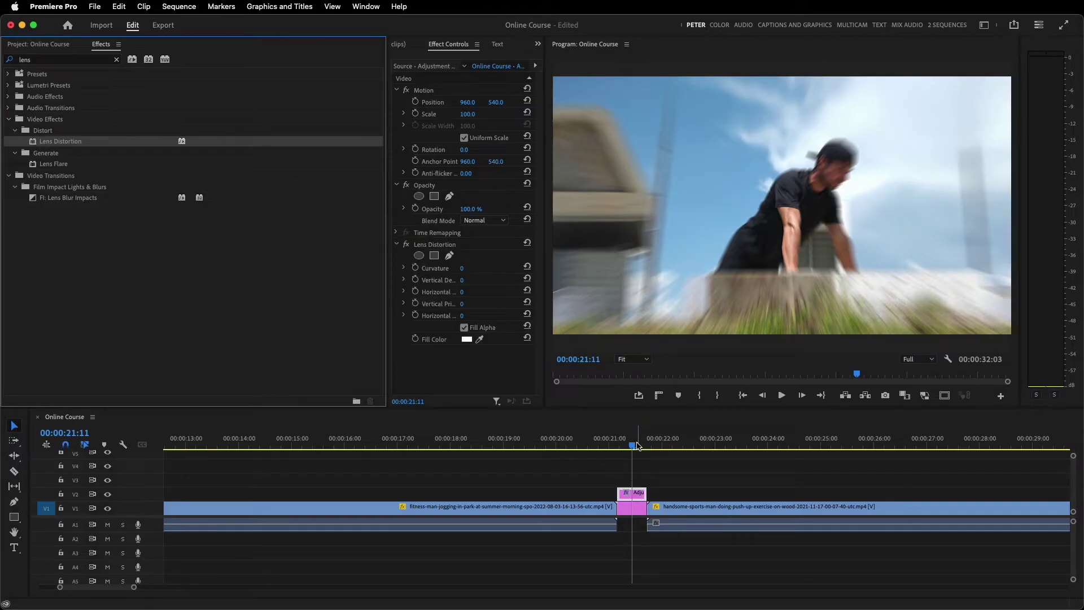
# - Keyframe Curvature at 0 at 21:04 and 21:18, and -50 at 21:11
pyautogui.click(618, 445)
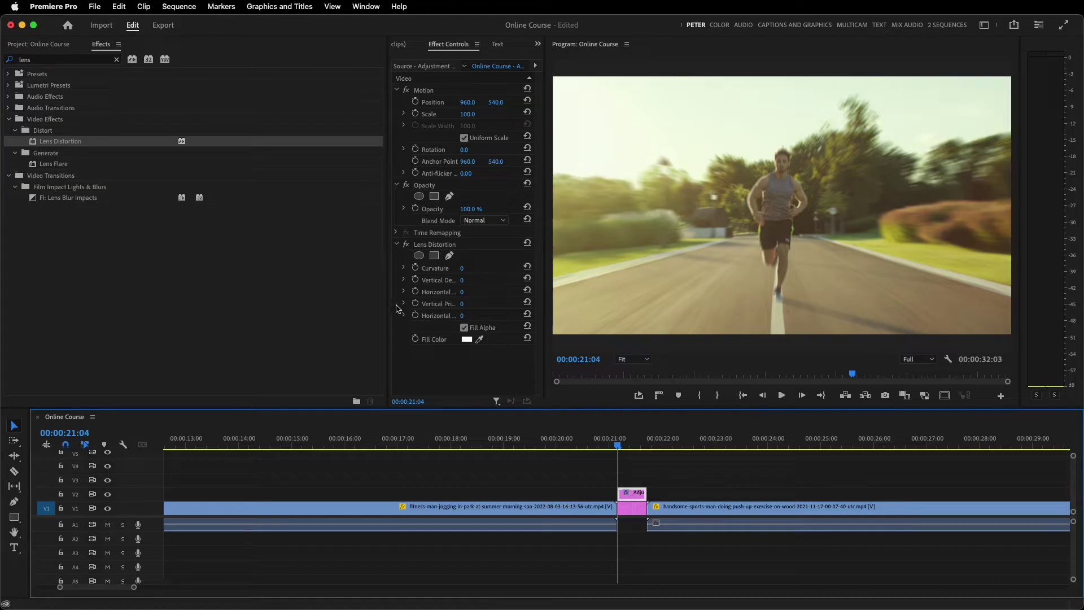
pyautogui.moveTo(393, 315); pyautogui.dragTo(275, 315)
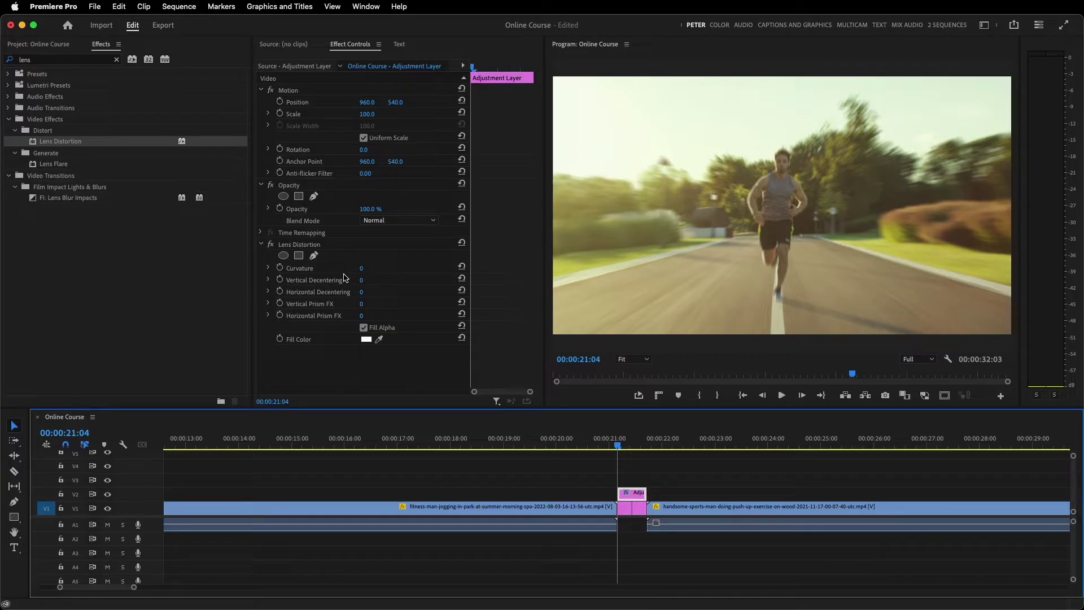
pyautogui.click(280, 267)
pyautogui.moveTo(617, 444); pyautogui.dragTo(647, 444)
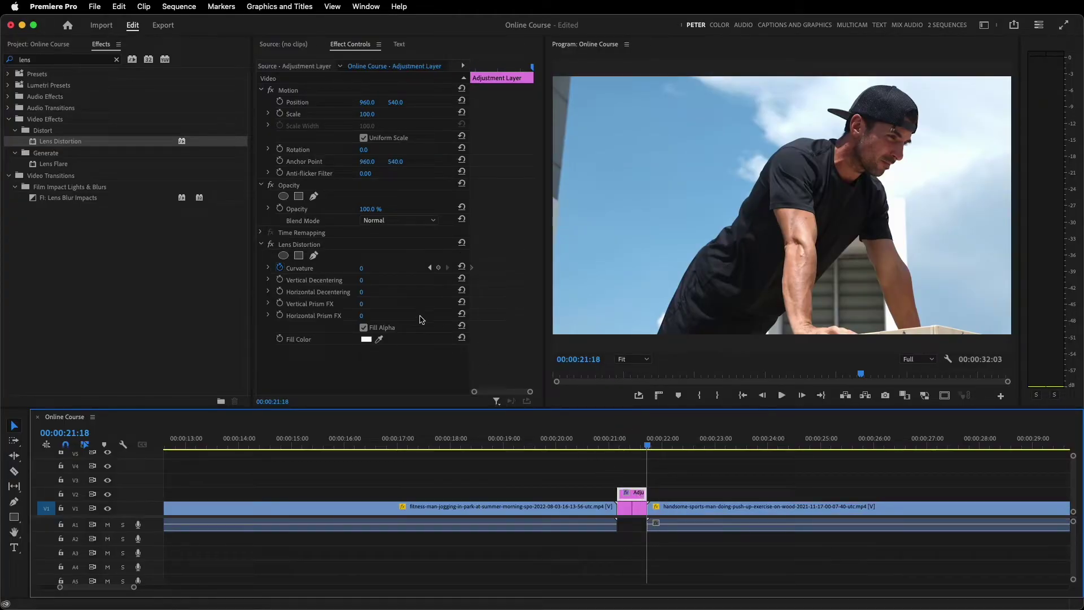
pyautogui.click(439, 268)
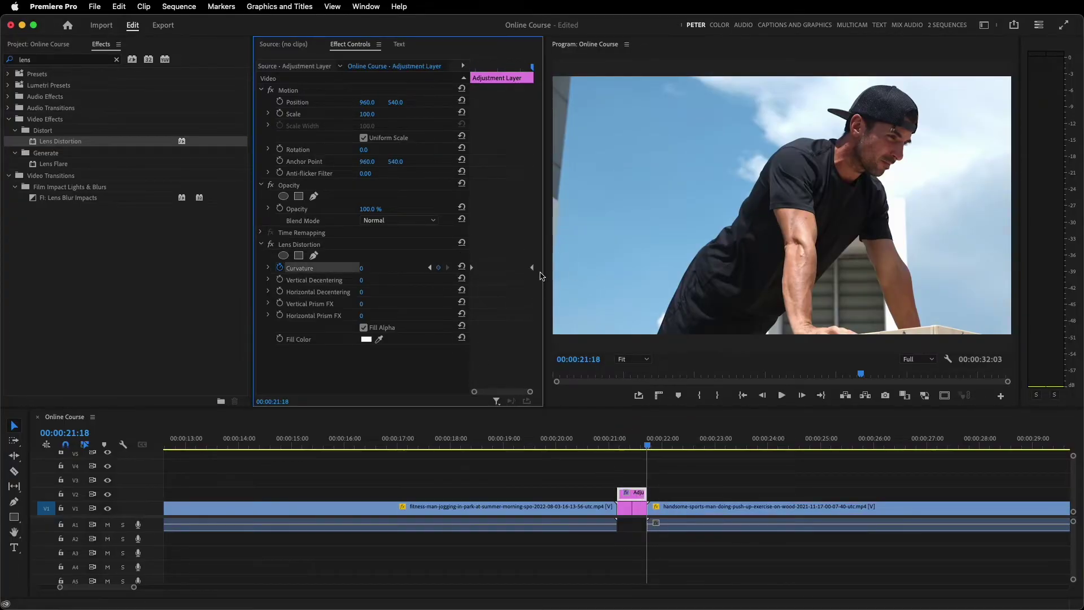
pyautogui.moveTo(531, 68); pyautogui.dragTo(496, 78)
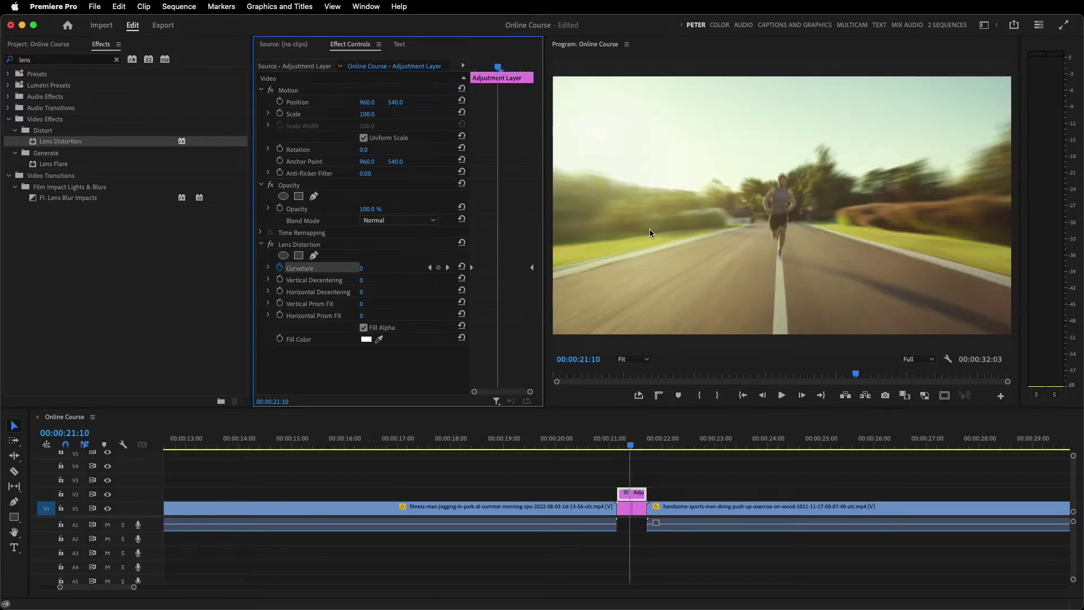
pyautogui.press('Right')
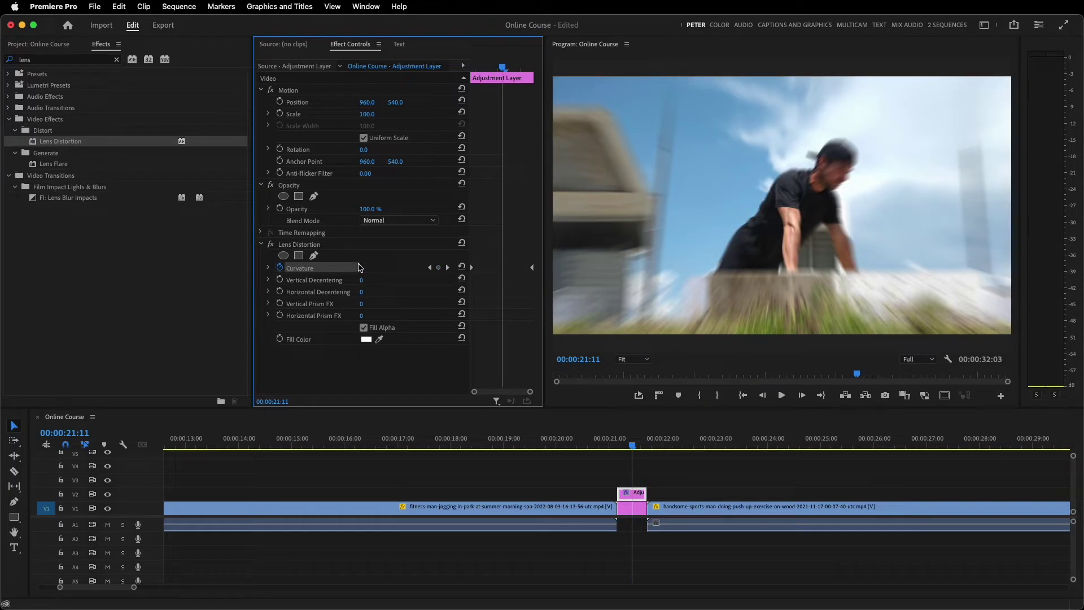
pyautogui.moveTo(364, 272); pyautogui.dragTo(331, 272)
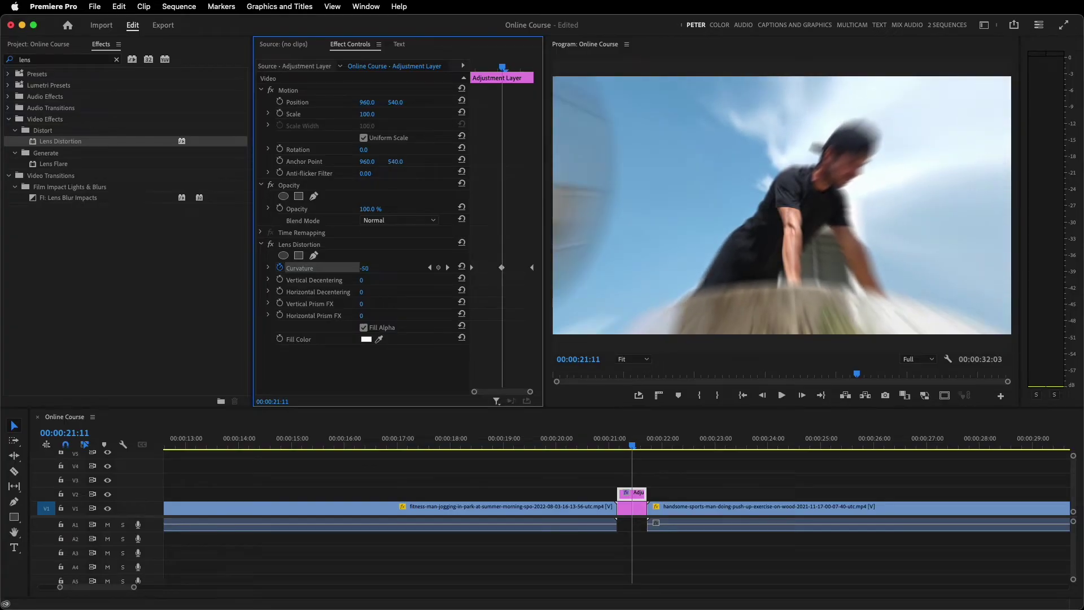
# - Preview the warp and place the Swinging_01.wav whoosh on track A3 near the cut
pyautogui.click(602, 441)
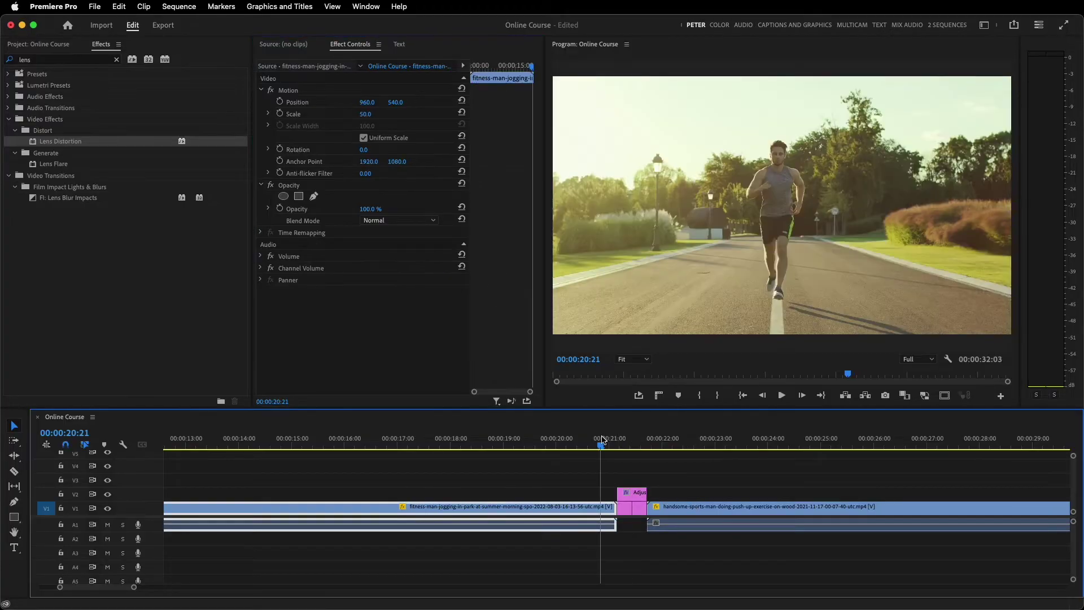
pyautogui.moveTo(602, 441)
pyautogui.mouseDown()
pyautogui.moveTo(617, 443)
pyautogui.moveTo(605, 441)
pyautogui.mouseUp()
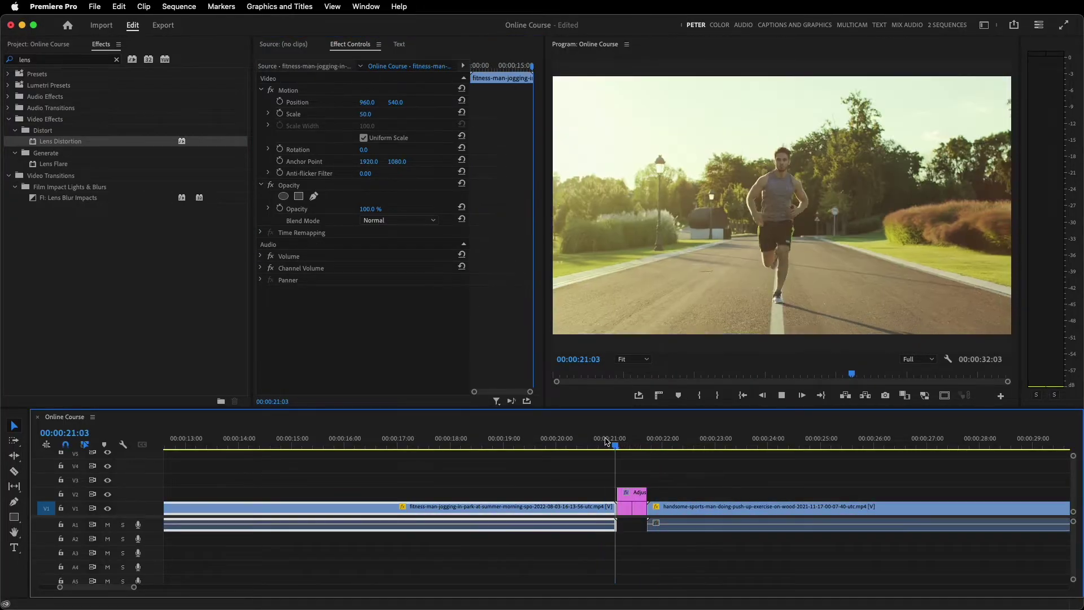
pyautogui.click(605, 441)
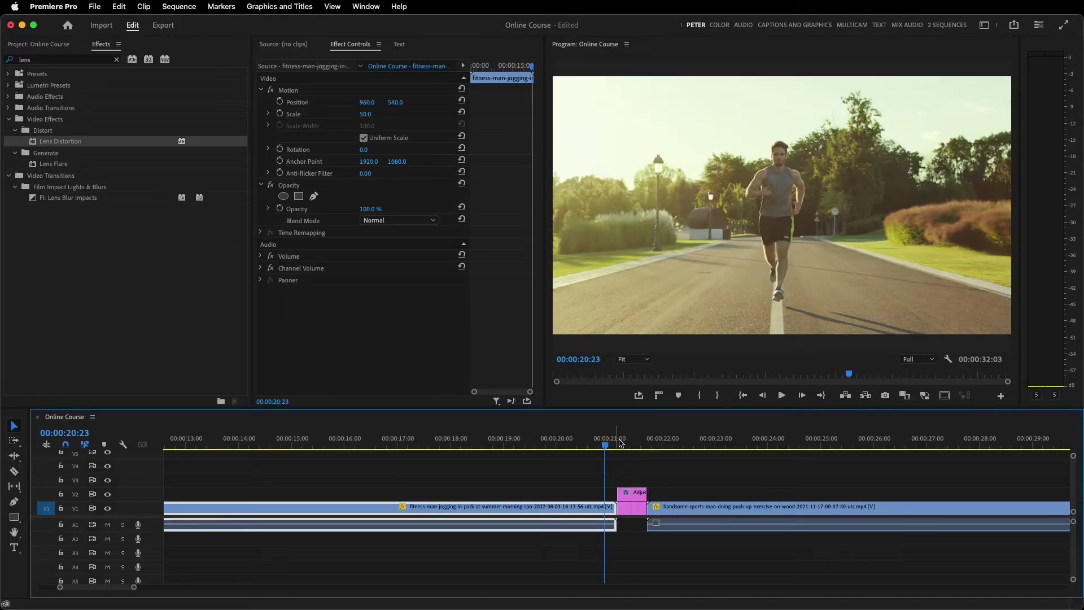
pyautogui.click(55, 44)
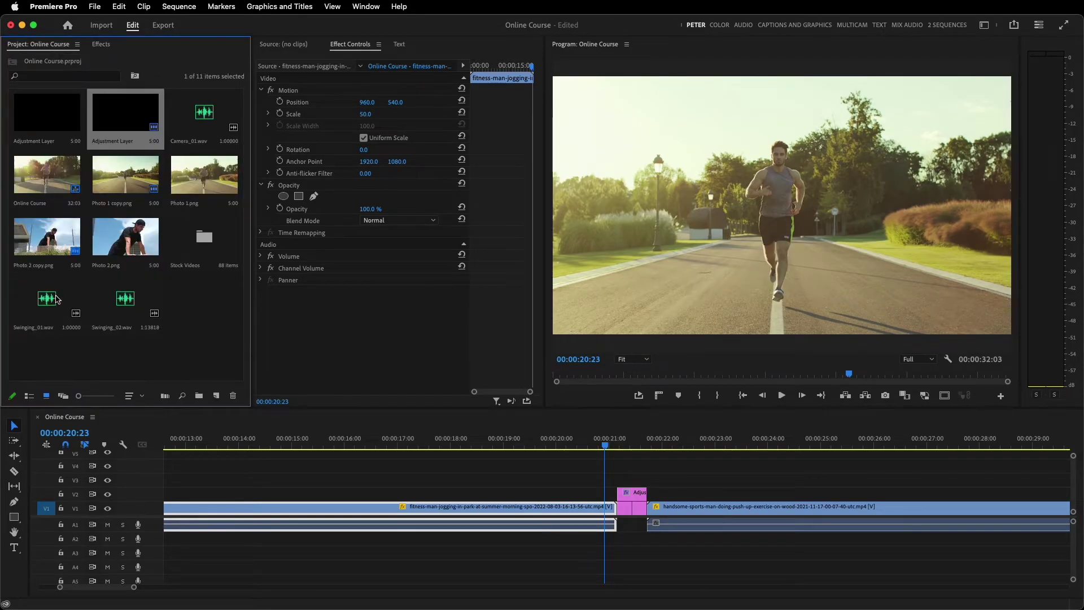
pyautogui.moveTo(56, 299); pyautogui.dragTo(621, 552)
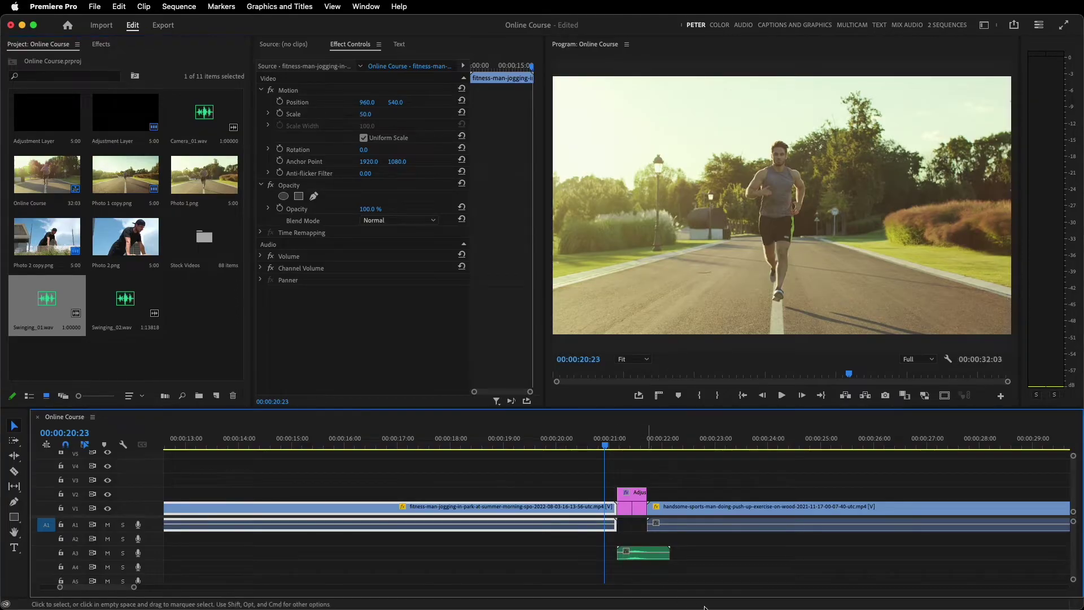
# - Nudge the whoosh slightly earlier and replay the transition to check its timing
pyautogui.press('space')
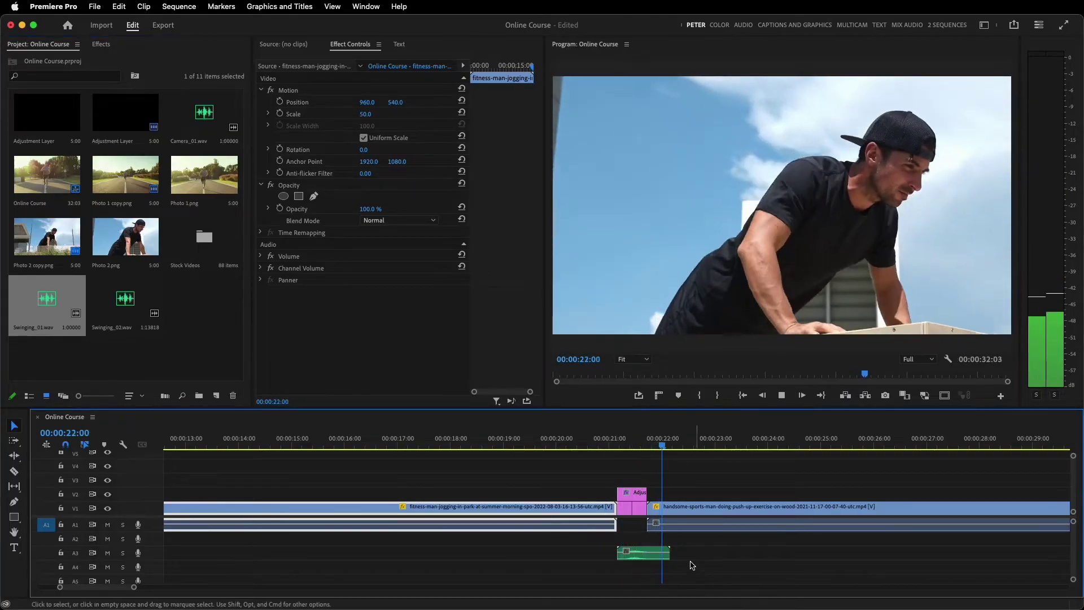
pyautogui.click(646, 560)
pyautogui.moveTo(645, 561); pyautogui.dragTo(641, 560)
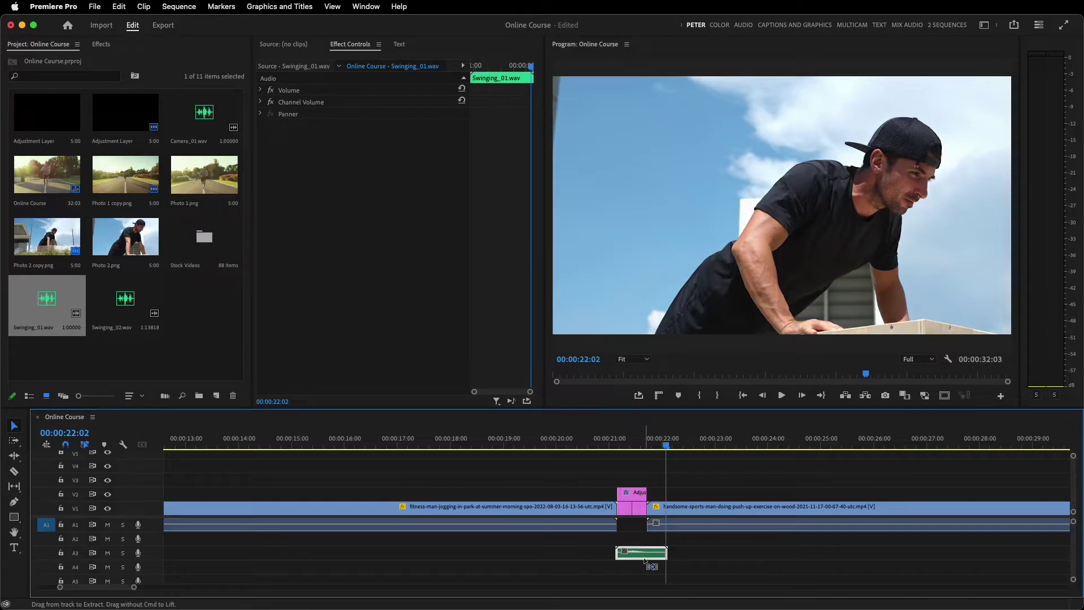
pyautogui.click(612, 443)
pyautogui.press('space')
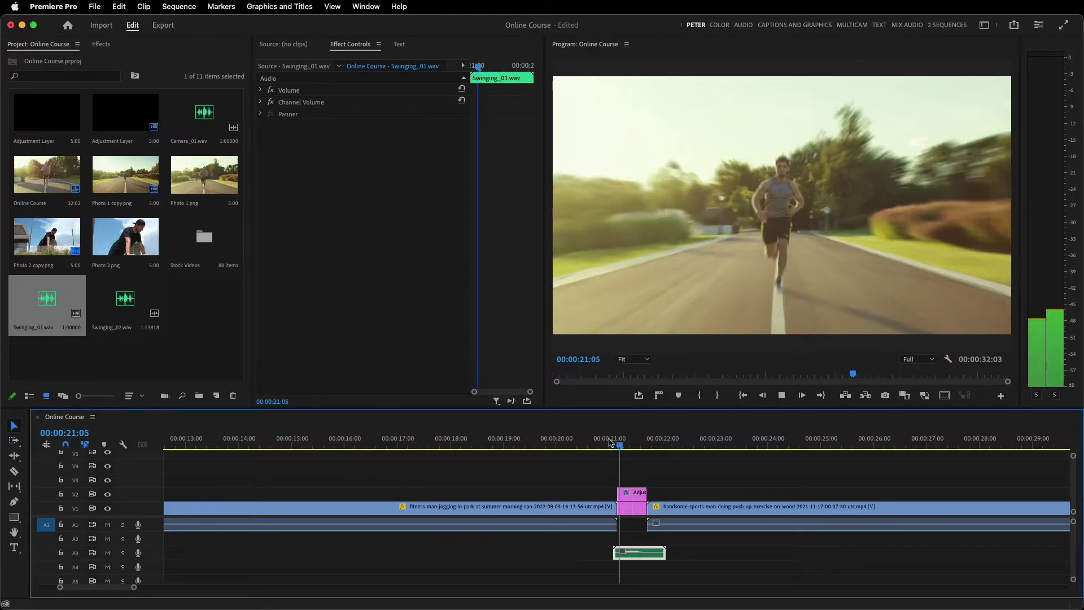
pyautogui.click(591, 443)
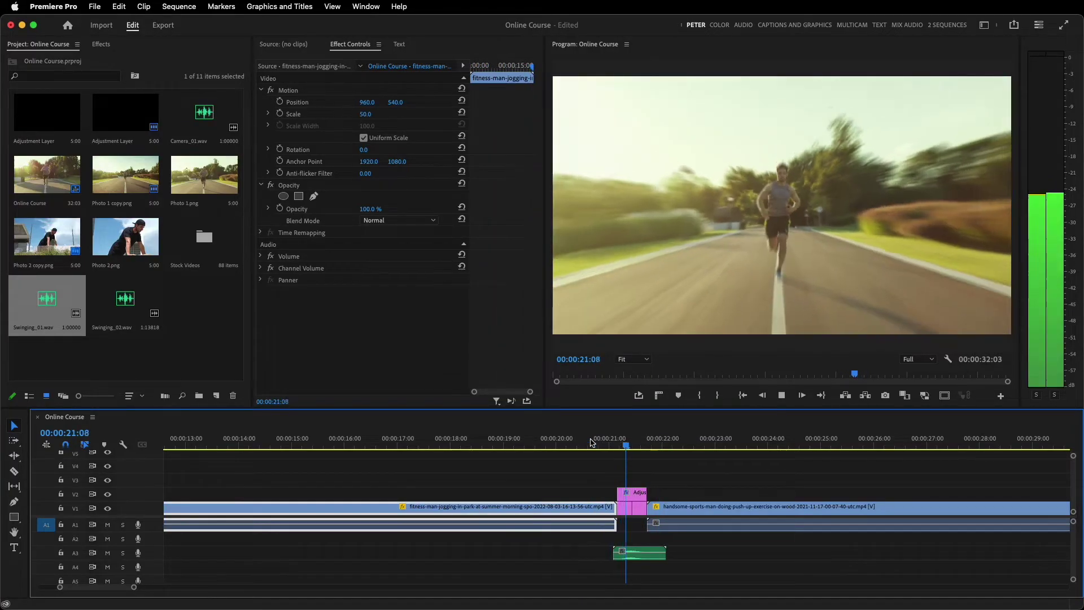
pyautogui.press('space')
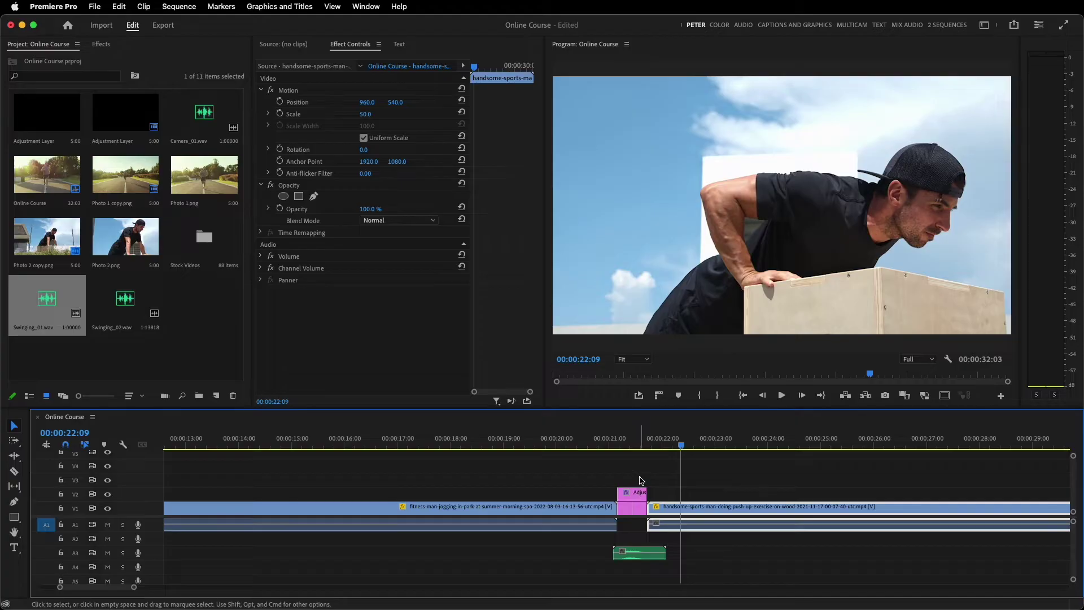
# - Move the adjustment layer off track V2
pyautogui.click(633, 492)
pyautogui.moveTo(625, 508); pyautogui.dragTo(625, 507)
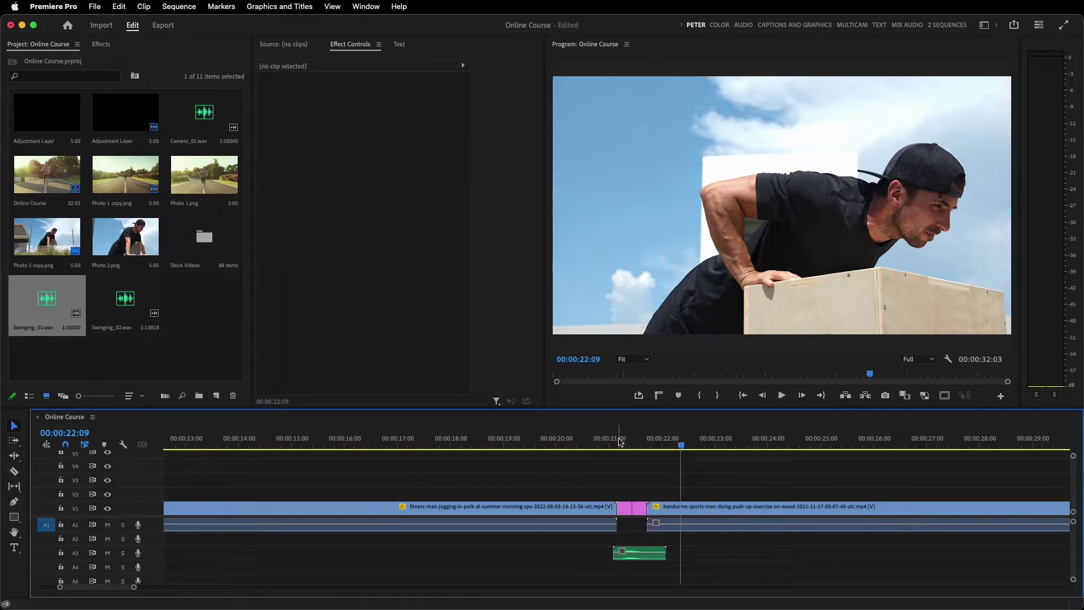
pyautogui.click(619, 441)
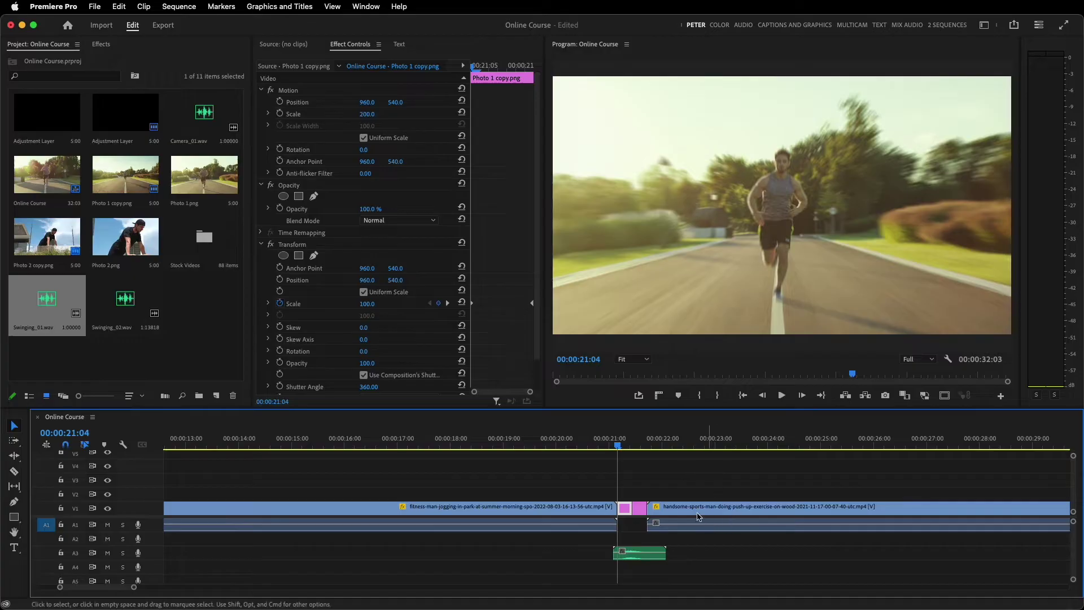
# - Delete the Transform effect from both Photo 1 copy and Photo 2 copy
pyautogui.click(287, 244)
pyautogui.press('Delete')
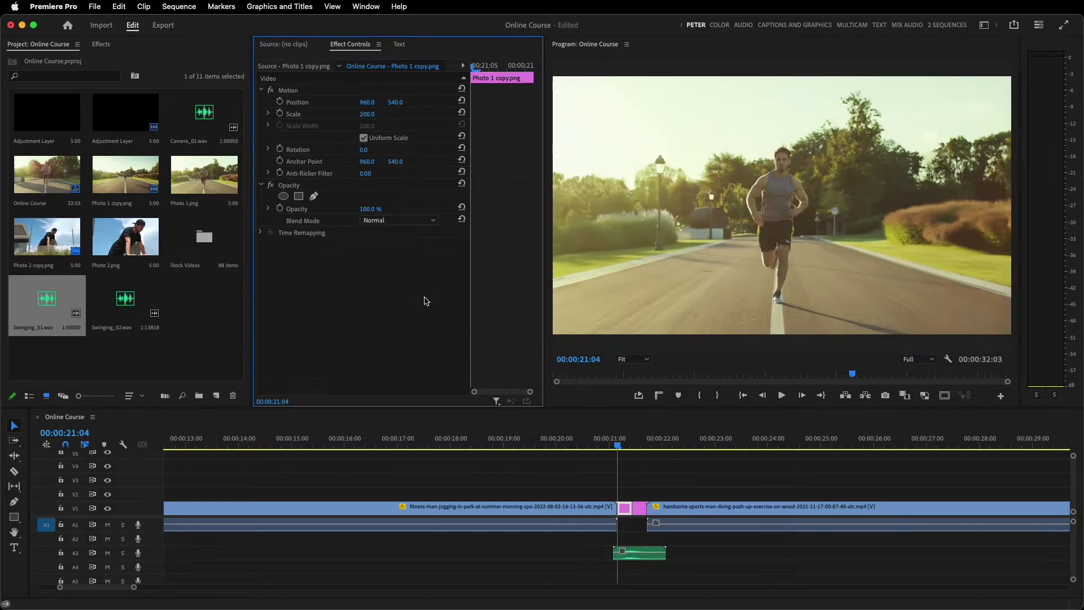
pyautogui.click(636, 508)
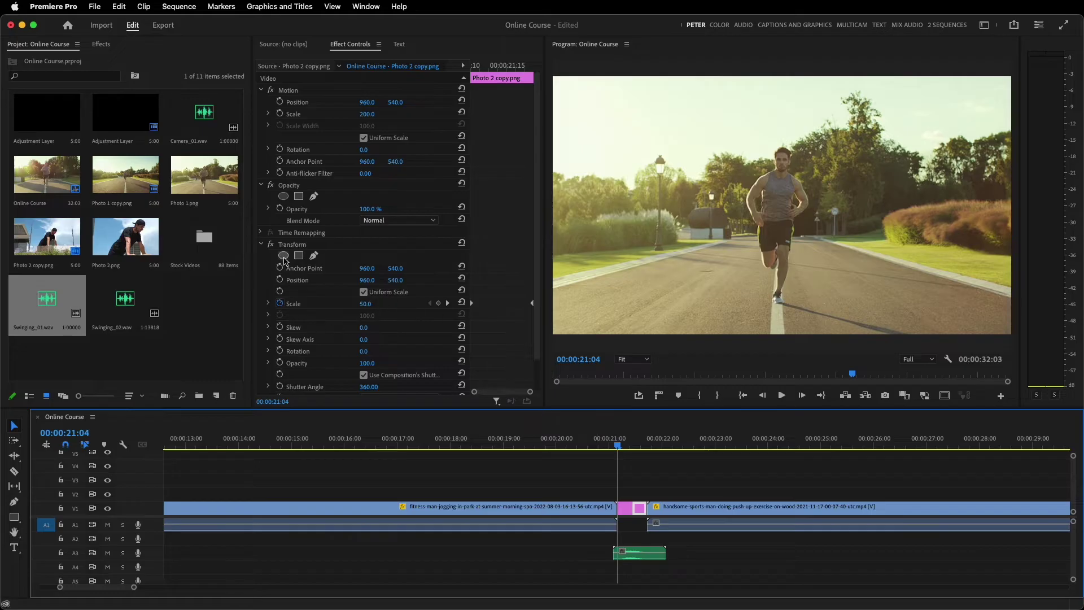
pyautogui.click(291, 244)
pyautogui.press('Delete')
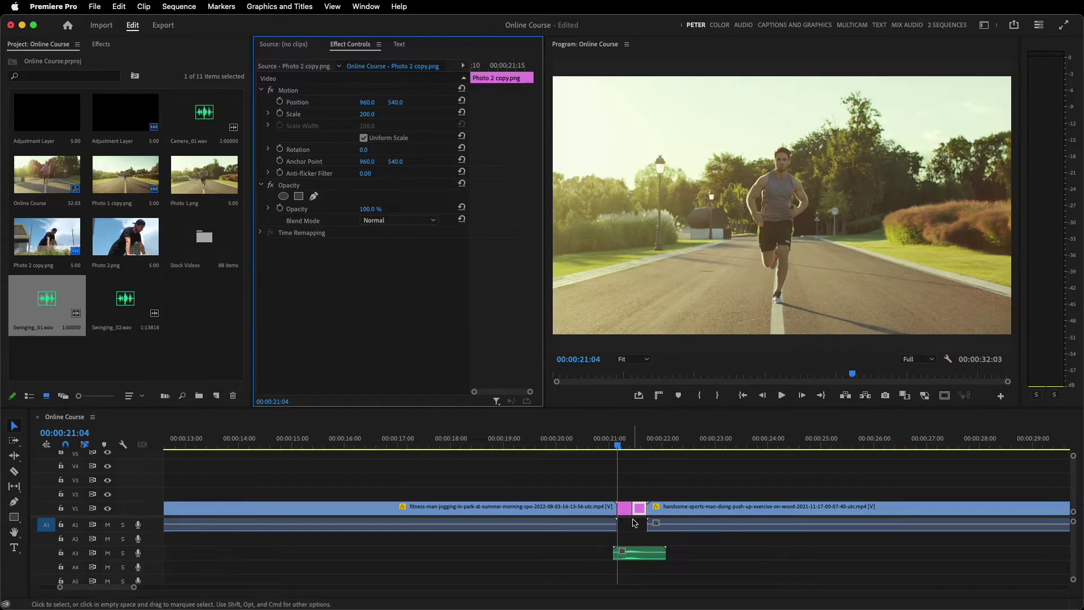
# - Check both stills no longer carry effects, scrub the transition, and bring up the Effects search
pyautogui.click(624, 508)
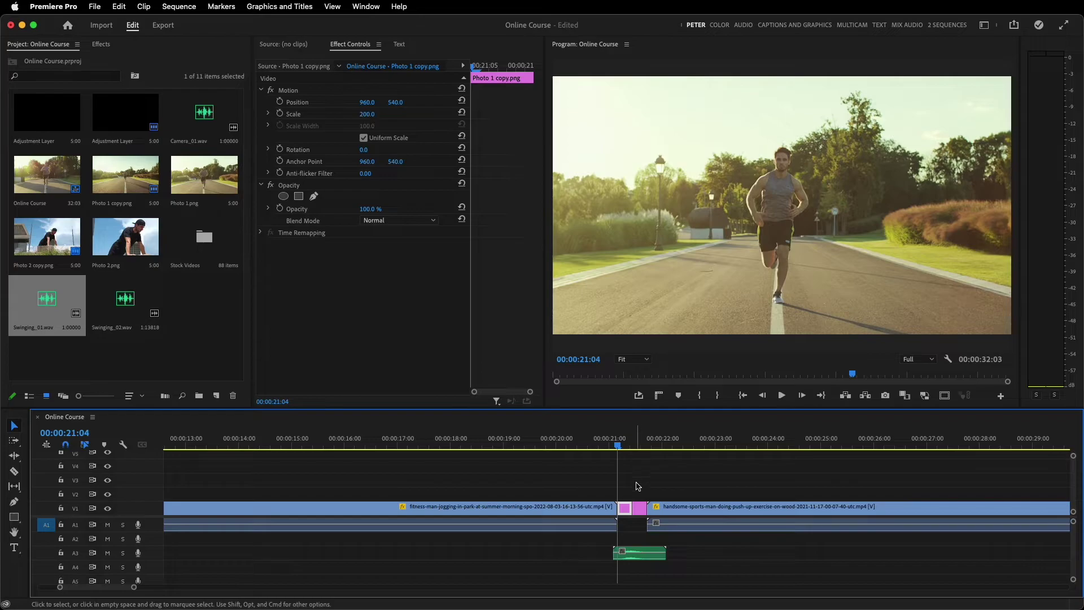
pyautogui.click(639, 508)
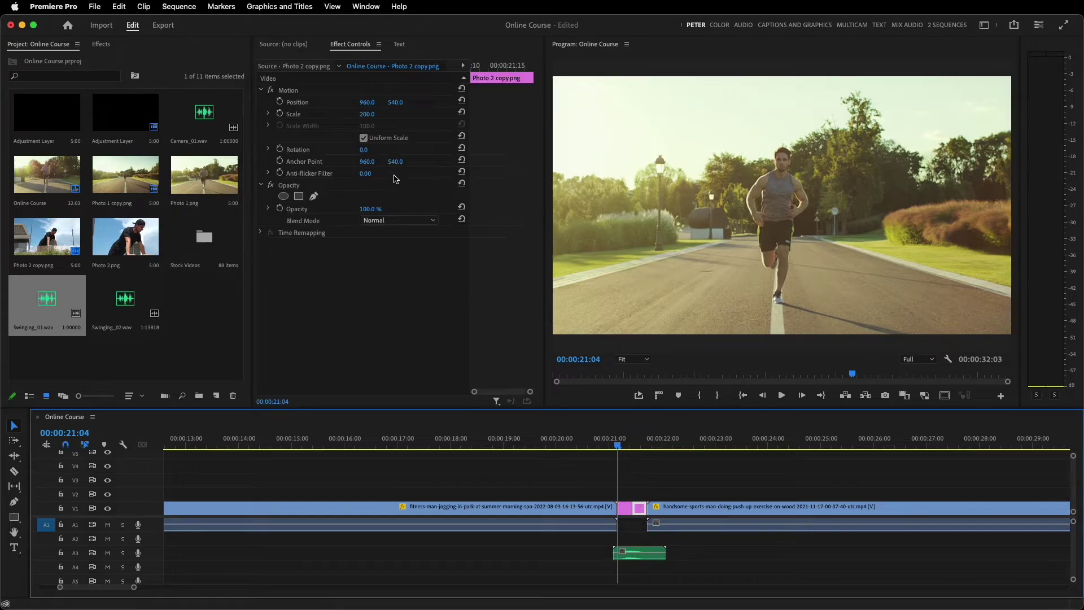
pyautogui.moveTo(619, 438); pyautogui.dragTo(623, 450)
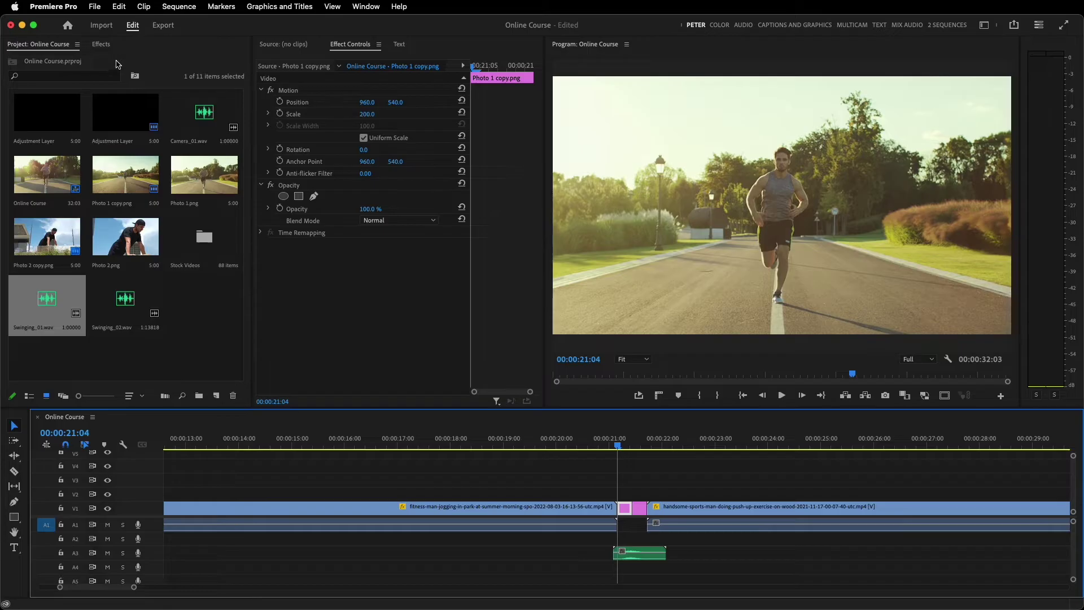
pyautogui.click(101, 45)
pyautogui.click(59, 59)
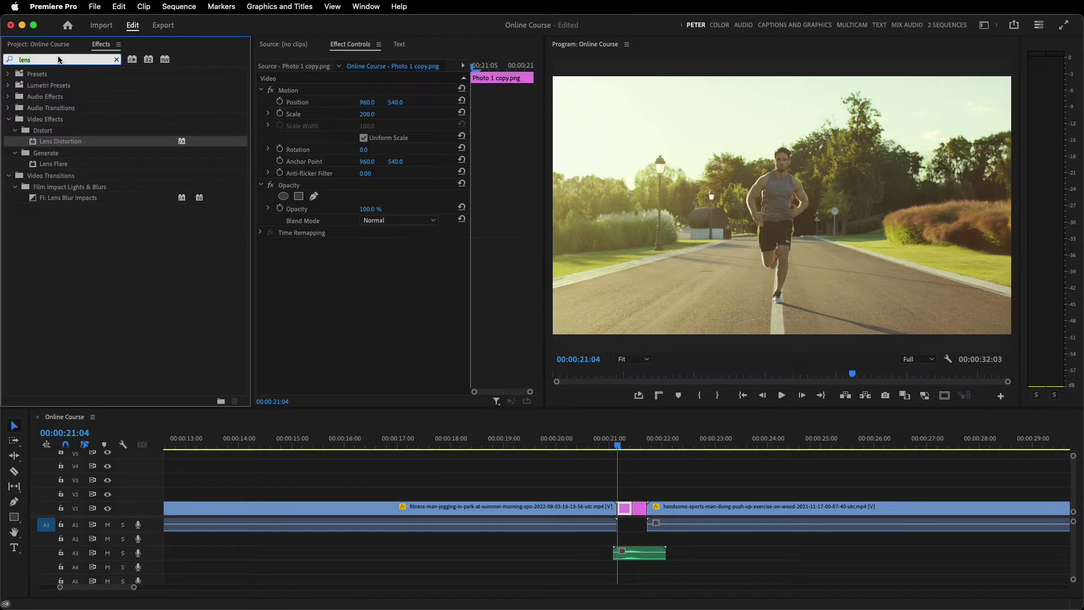
# - Search Effects for 'transf' and apply Distort > Transform to both still photos
pyautogui.press('BackSpace')
pyautogui.press('BackSpace')
pyautogui.press('BackSpace')
pyautogui.write('trans')
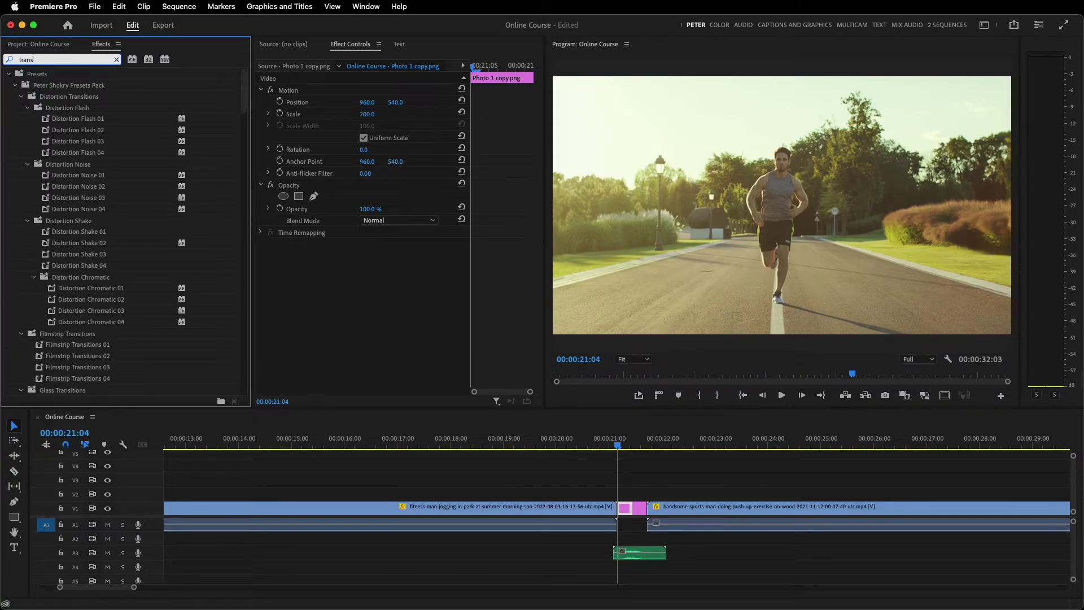
pyautogui.write('f')
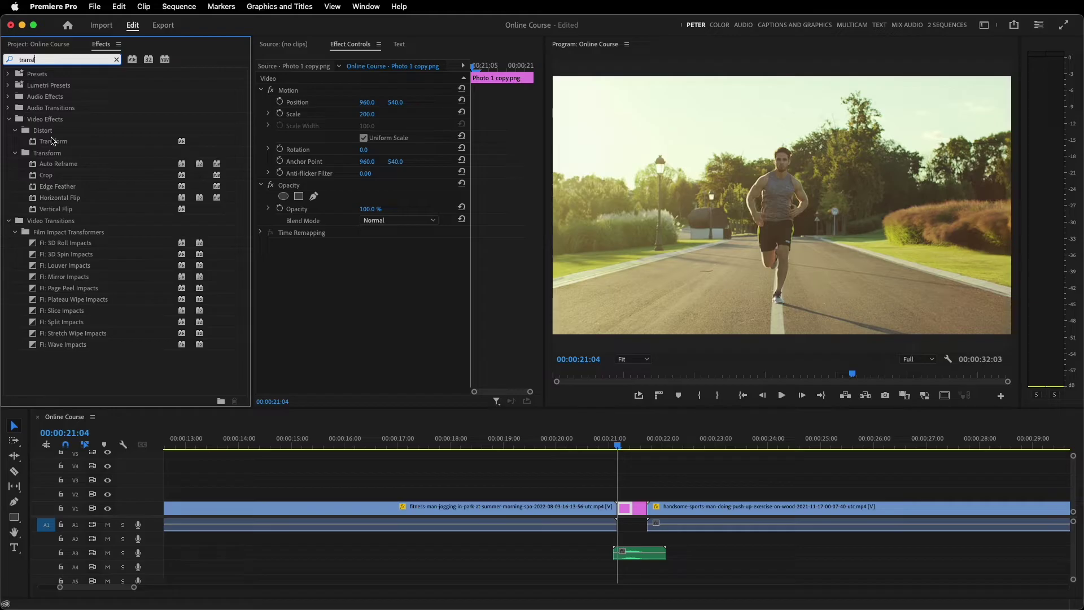
pyautogui.moveTo(51, 140); pyautogui.dragTo(630, 519)
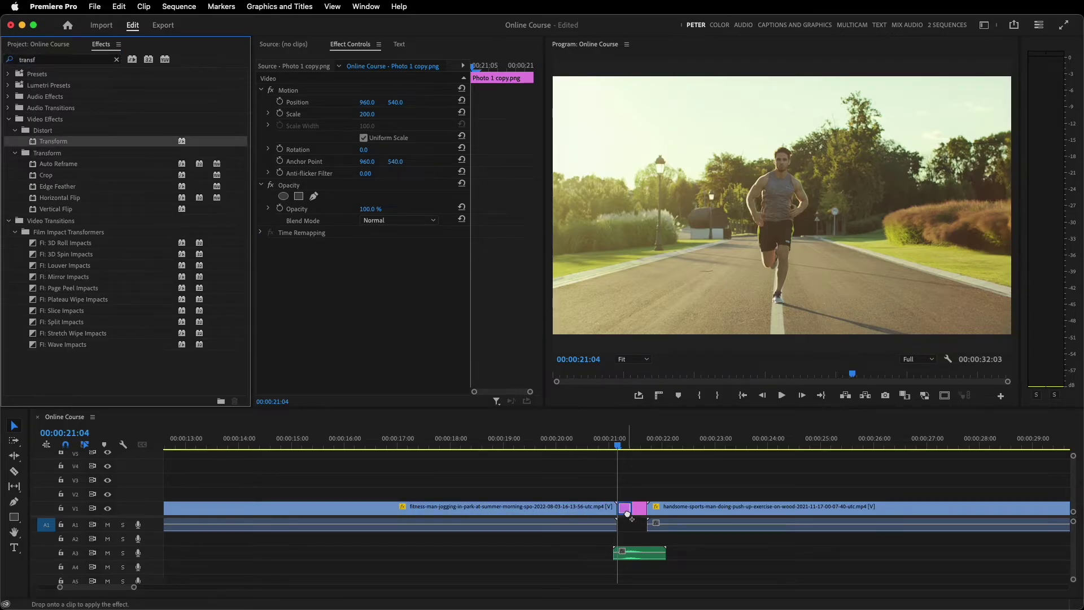
pyautogui.click(641, 507)
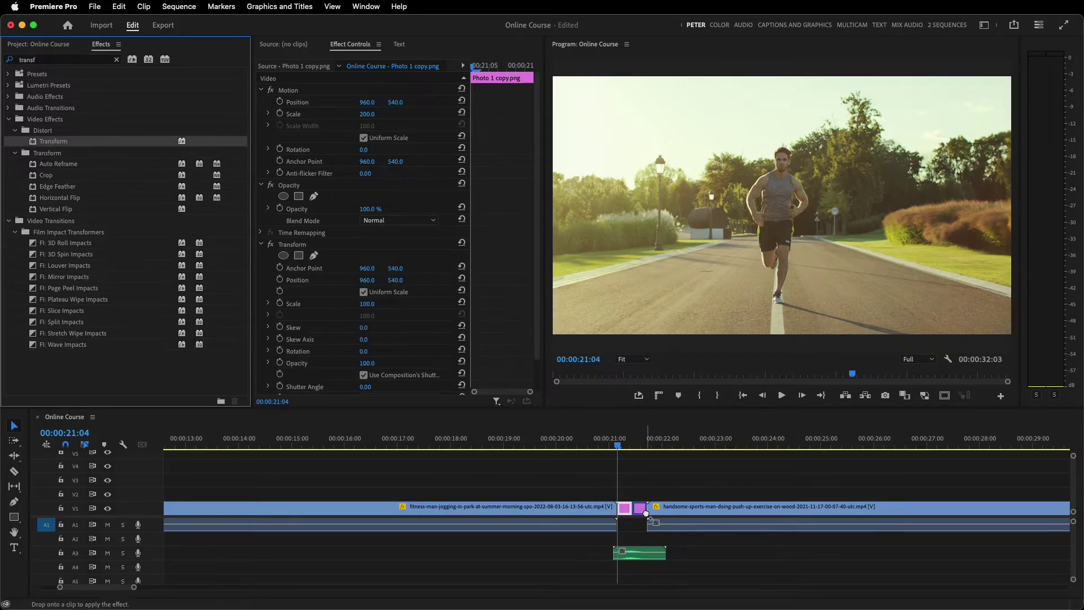
# - Keyframe Photo 1 copy's Position so it ends at X 482 on its last frame
pyautogui.click(624, 511)
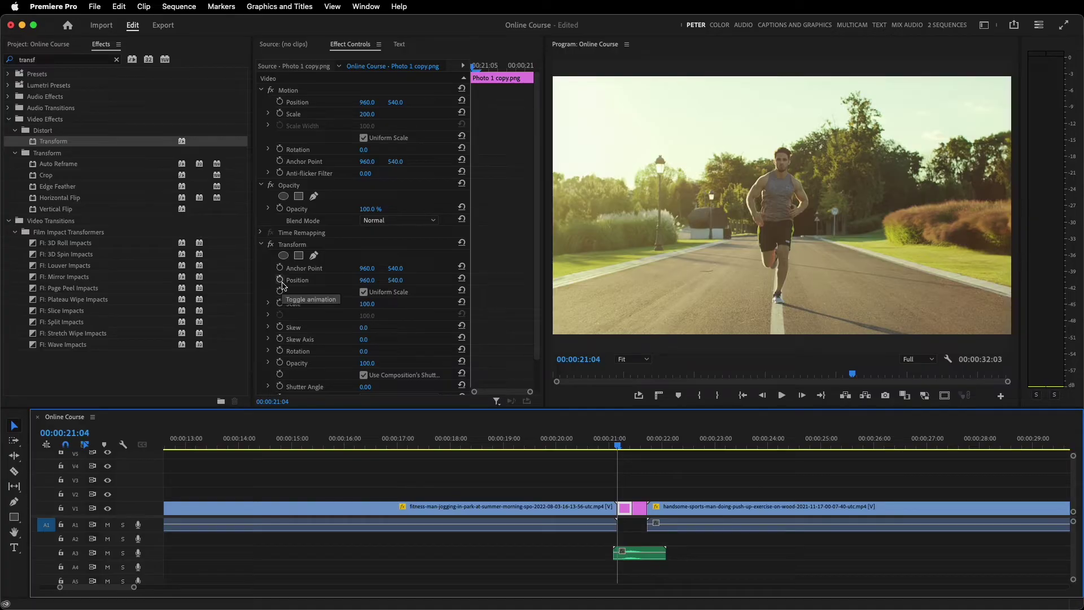
pyautogui.click(280, 281)
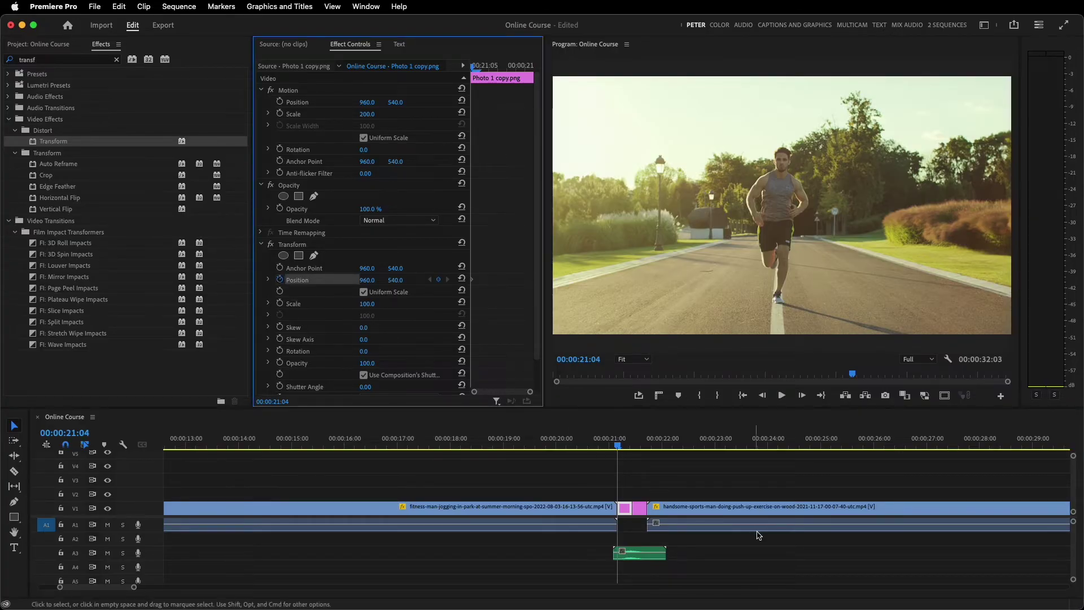
pyautogui.moveTo(618, 444); pyautogui.dragTo(631, 445)
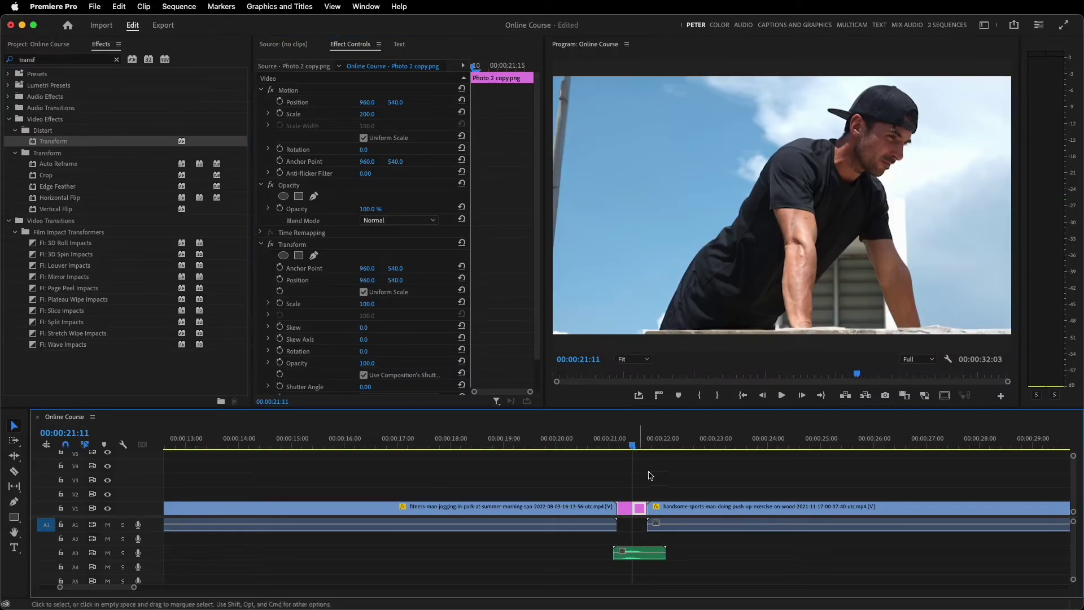
pyautogui.press('Left')
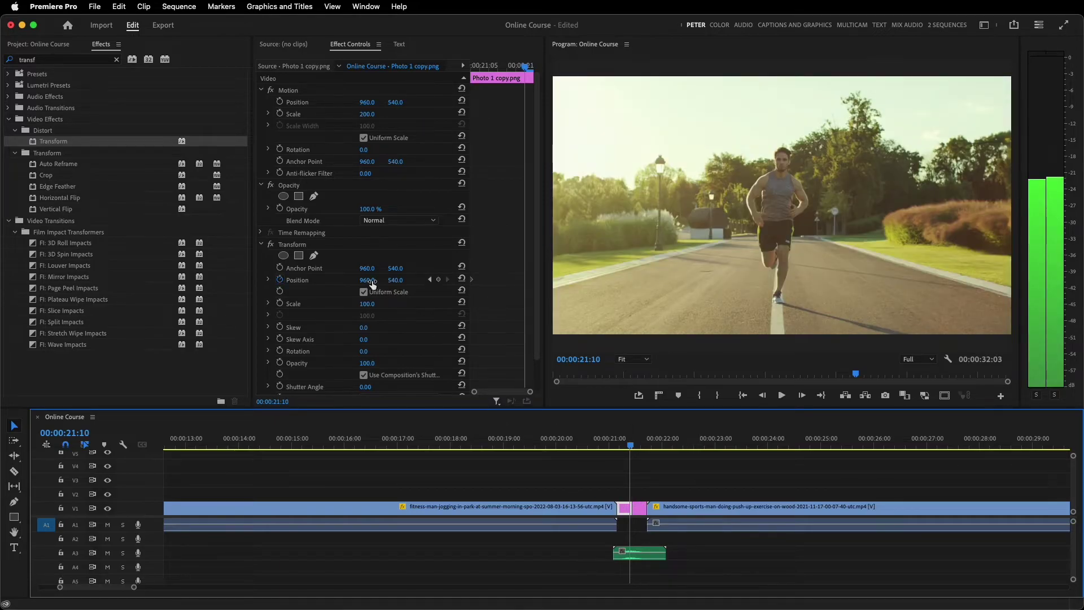
pyautogui.moveTo(368, 280)
pyautogui.mouseDown()
pyautogui.moveTo(225, 281)
pyautogui.moveTo(238, 280)
pyautogui.mouseUp()
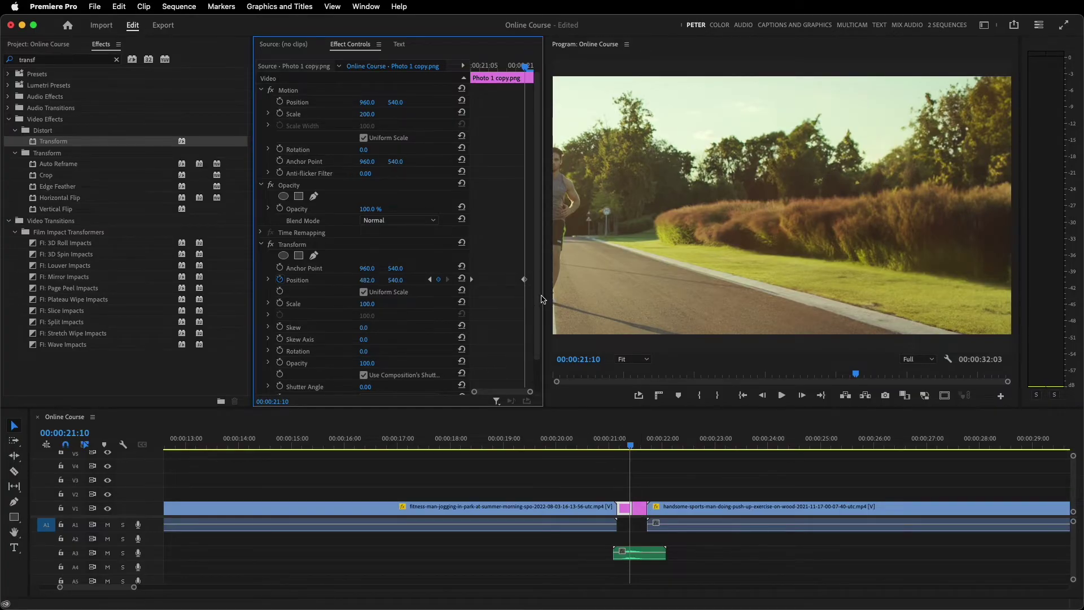
# - Set a starting Position keyframe on Photo 2 copy at X 1439
pyautogui.click(622, 474)
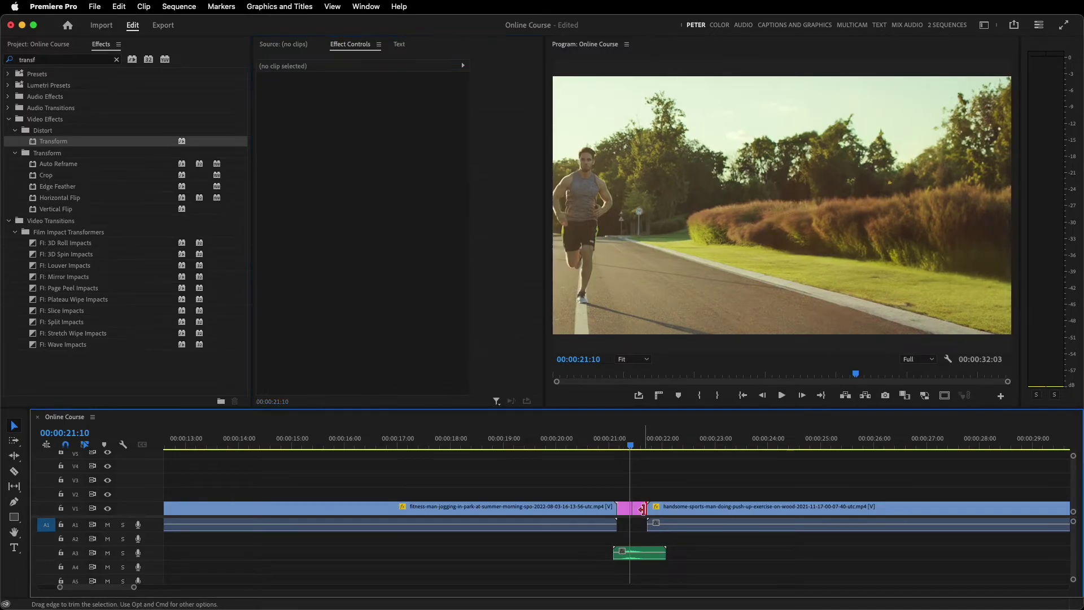
pyautogui.click(638, 508)
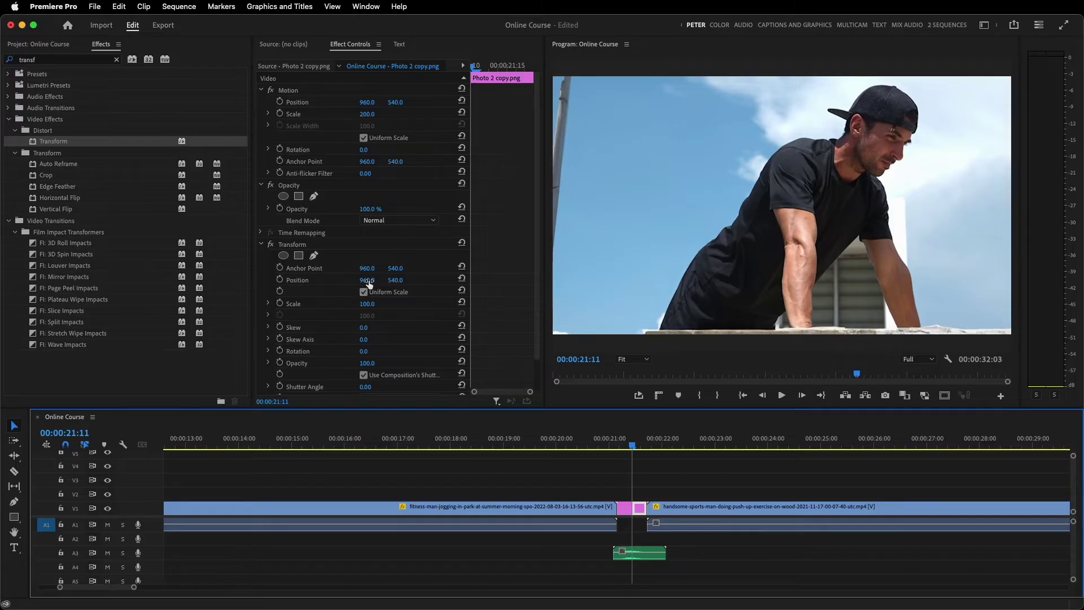
pyautogui.moveTo(368, 282); pyautogui.dragTo(640, 282)
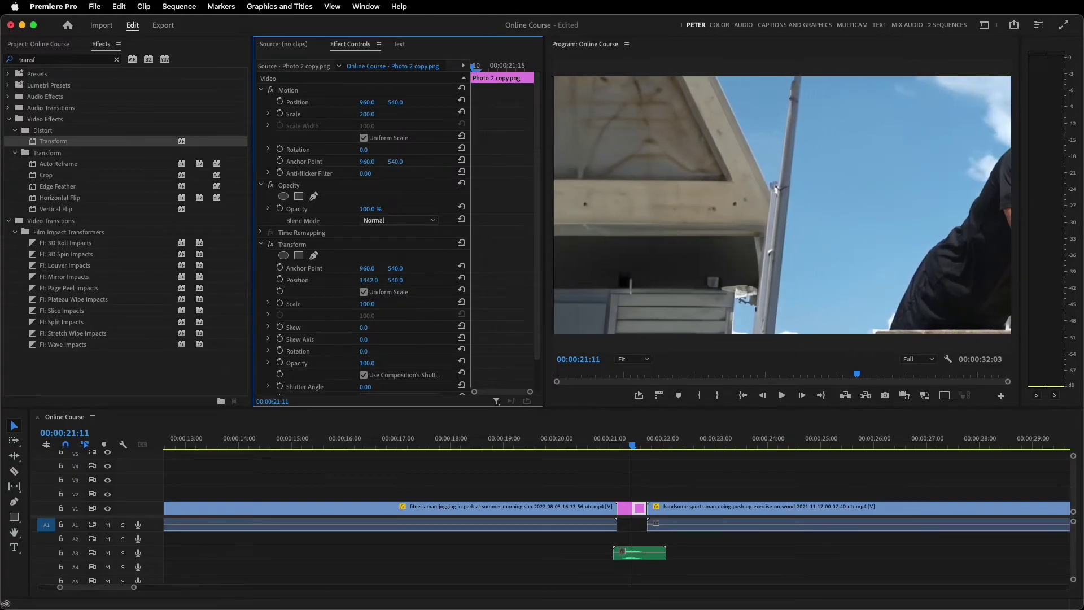
pyautogui.moveTo(636, 446); pyautogui.dragTo(635, 446)
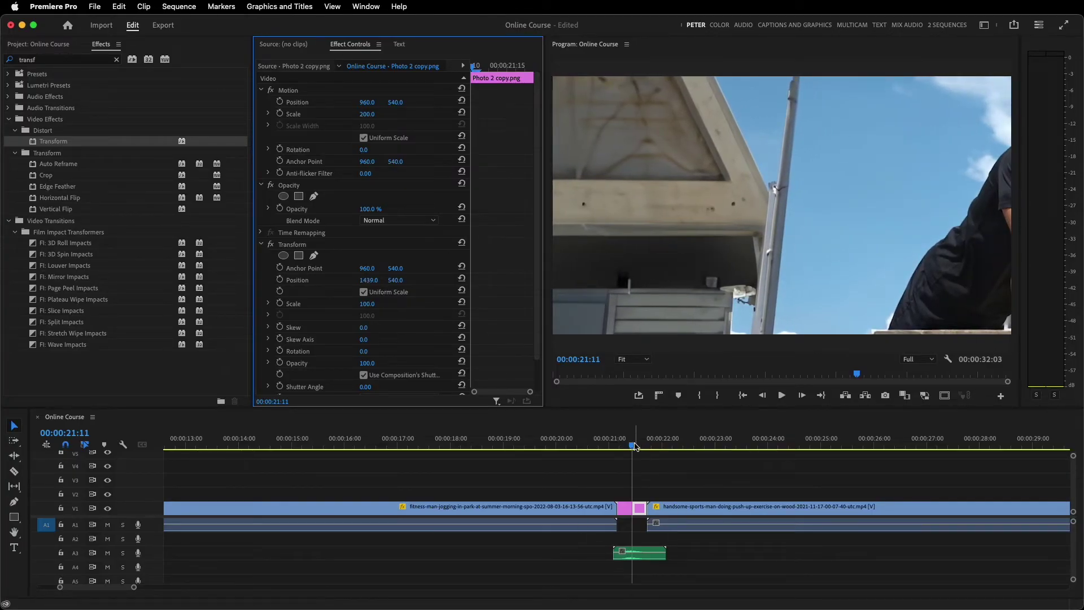
pyautogui.click(281, 280)
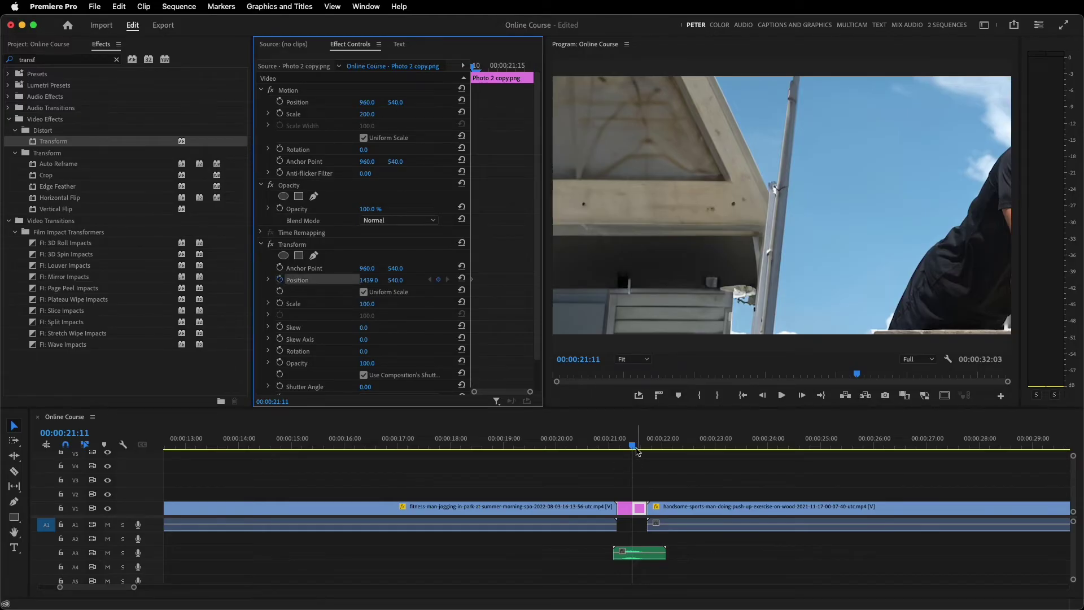
# - Add an end Position keyframe at 21:17, reset to centre X 960
pyautogui.moveTo(635, 446); pyautogui.dragTo(645, 446)
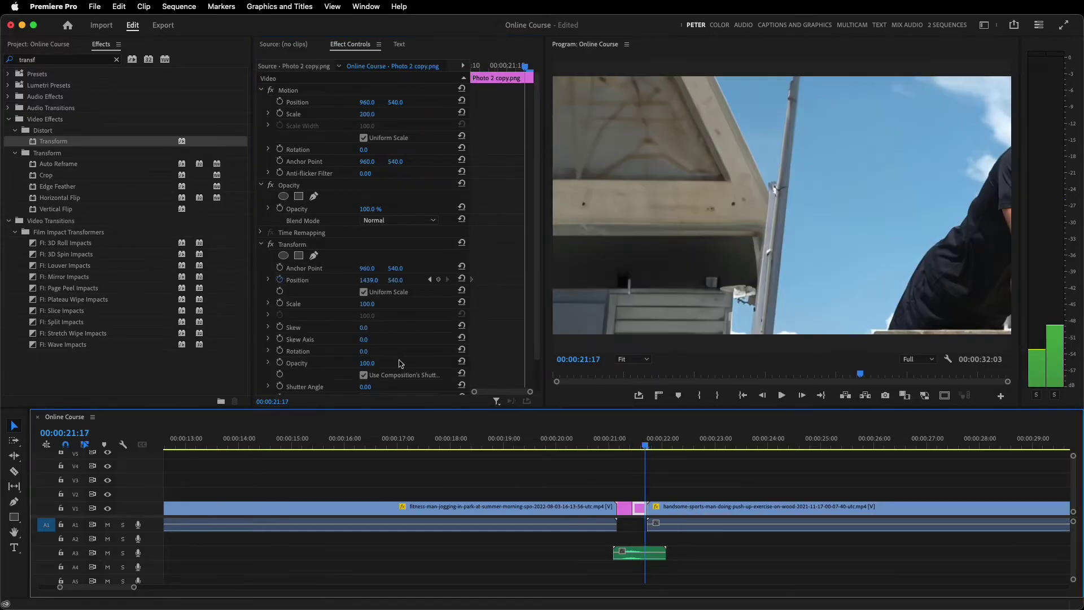
pyautogui.moveTo(371, 281); pyautogui.dragTo(381, 282)
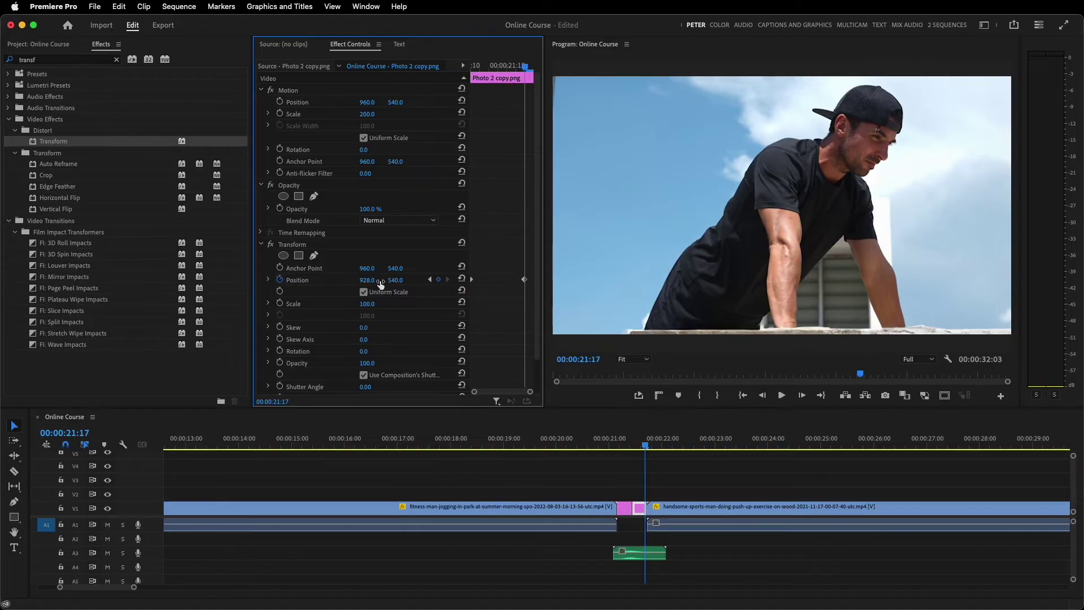
pyautogui.click(462, 279)
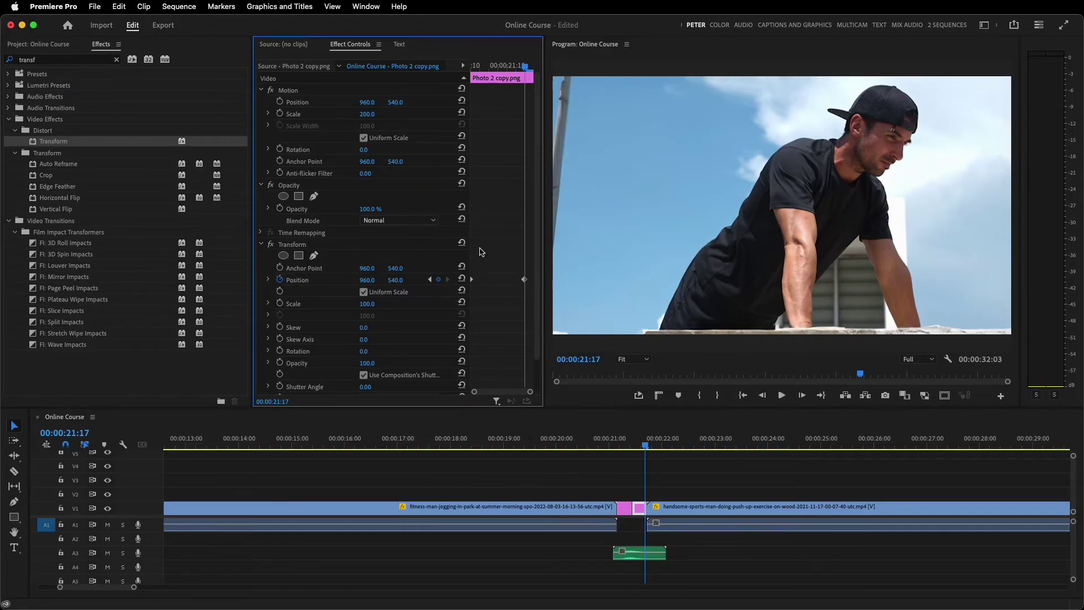
pyautogui.click(570, 507)
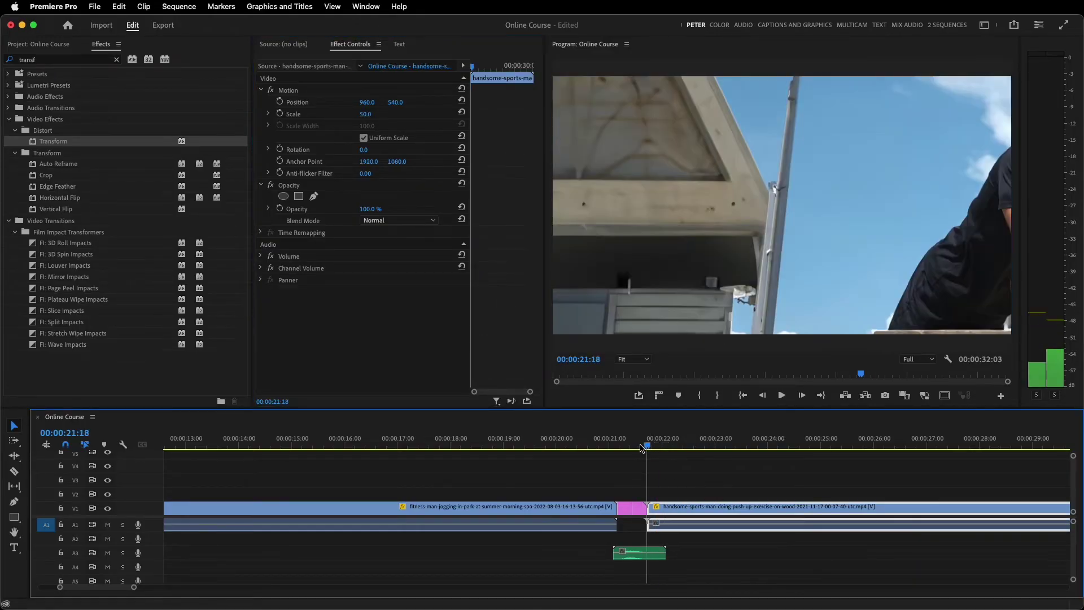
# - Play back the sliding photo transition to review it
pyautogui.moveTo(644, 446); pyautogui.dragTo(603, 448)
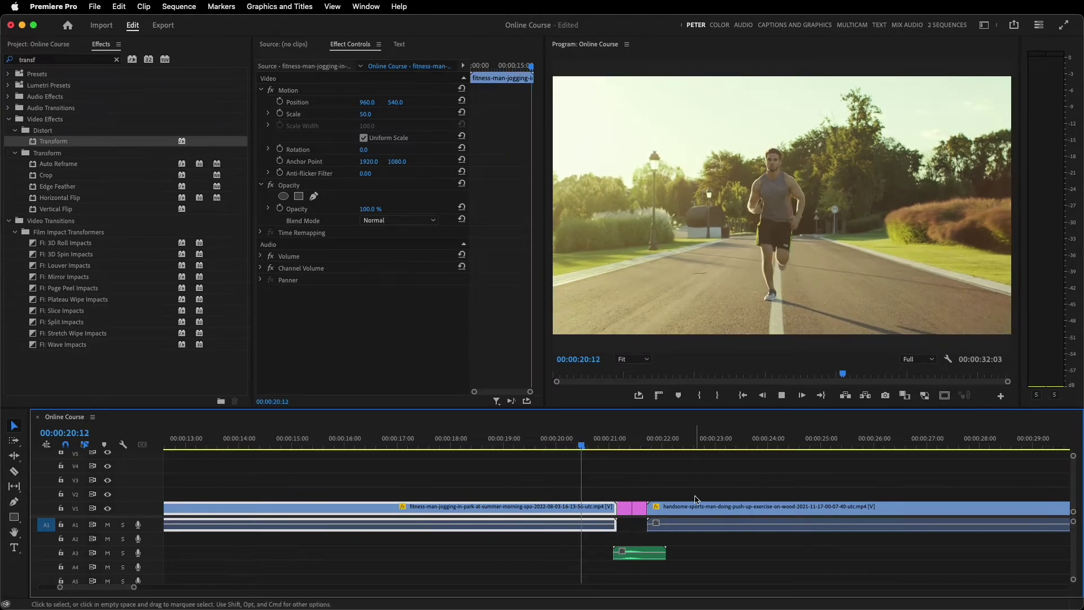
pyautogui.press('space')
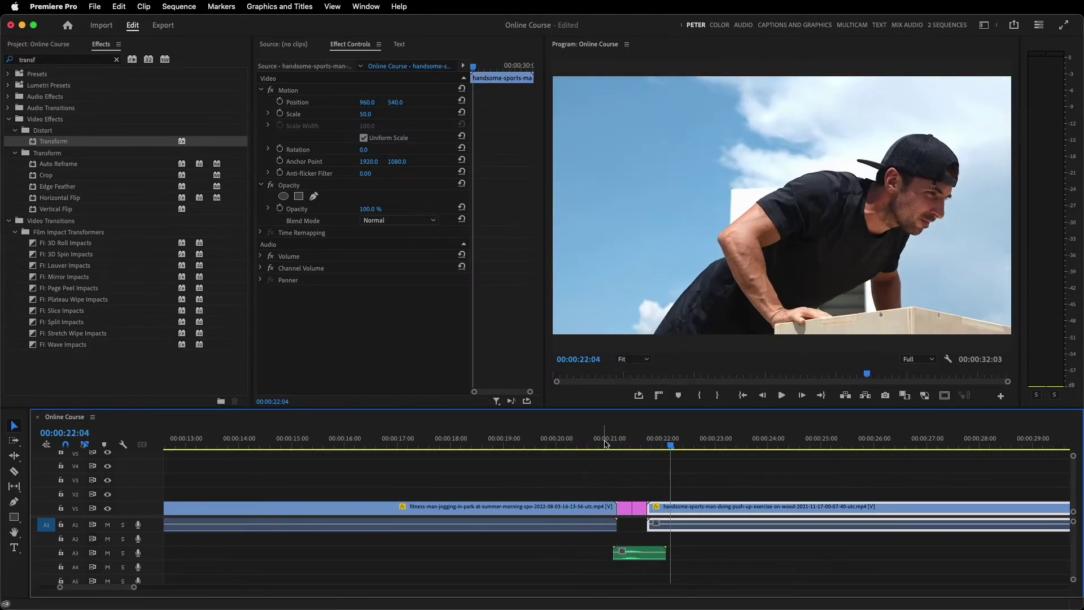
pyautogui.click(606, 444)
pyautogui.click(631, 448)
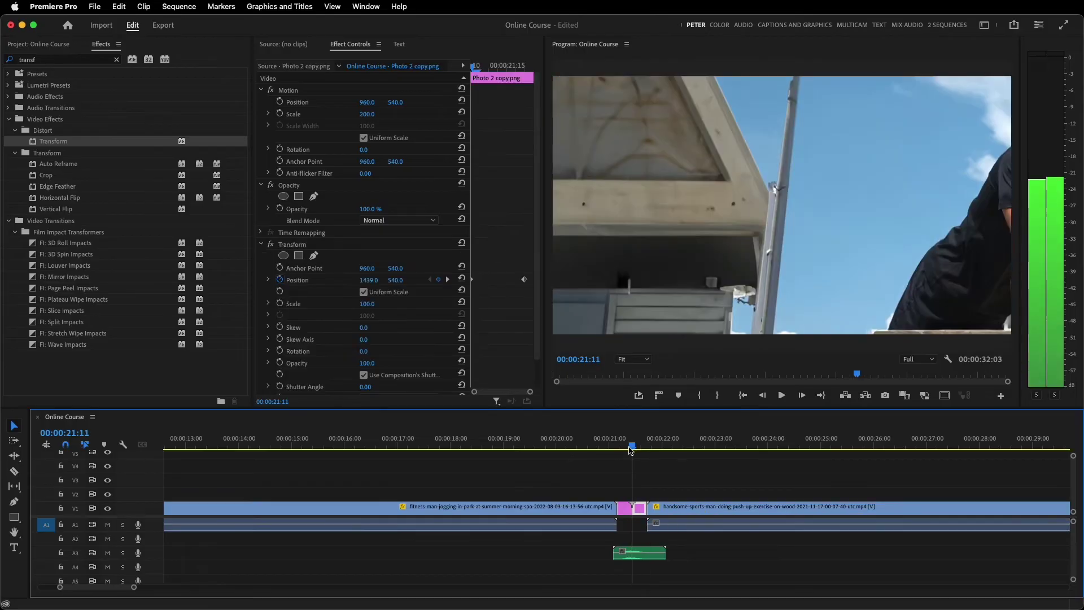
# - Raise Photo 2 copy's Transform Shutter Angle to 360 for motion blur
pyautogui.press('Up')
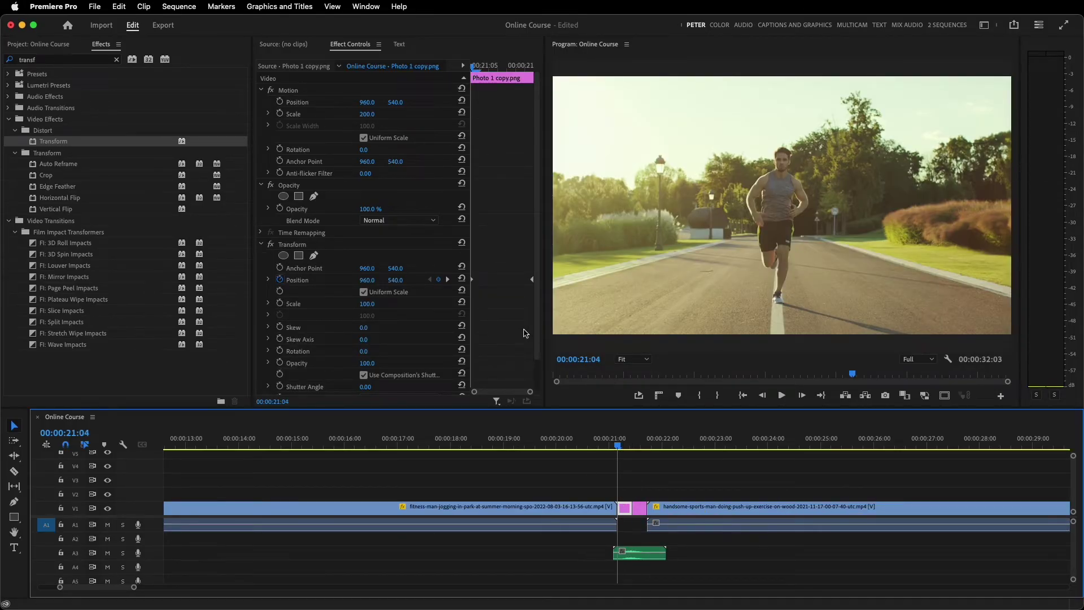
pyautogui.scroll(-2, 516, 337)
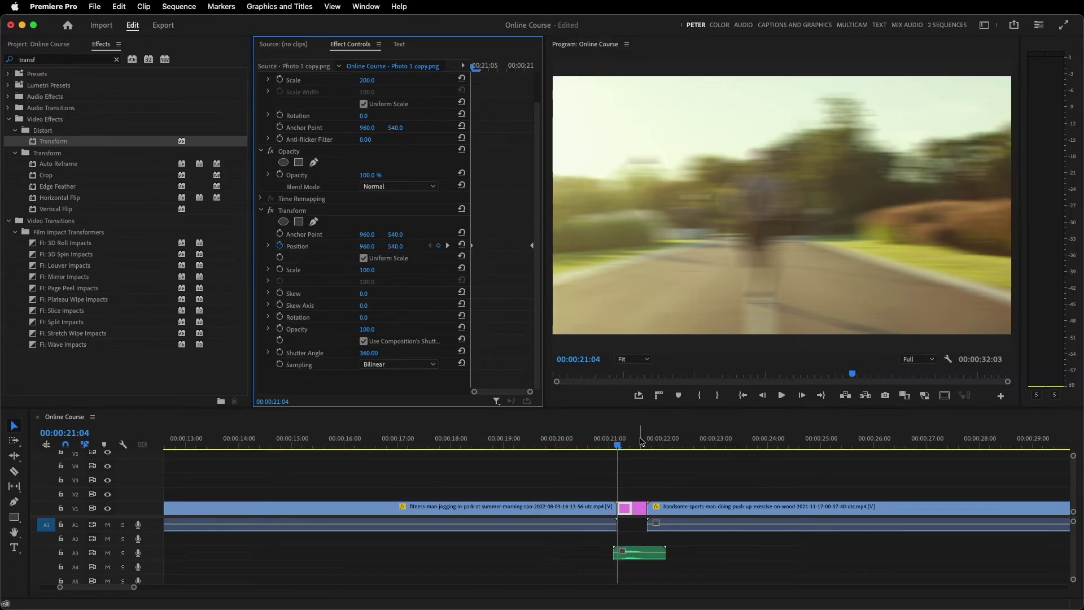
pyautogui.press('Down')
pyautogui.scroll(-2, 502, 346)
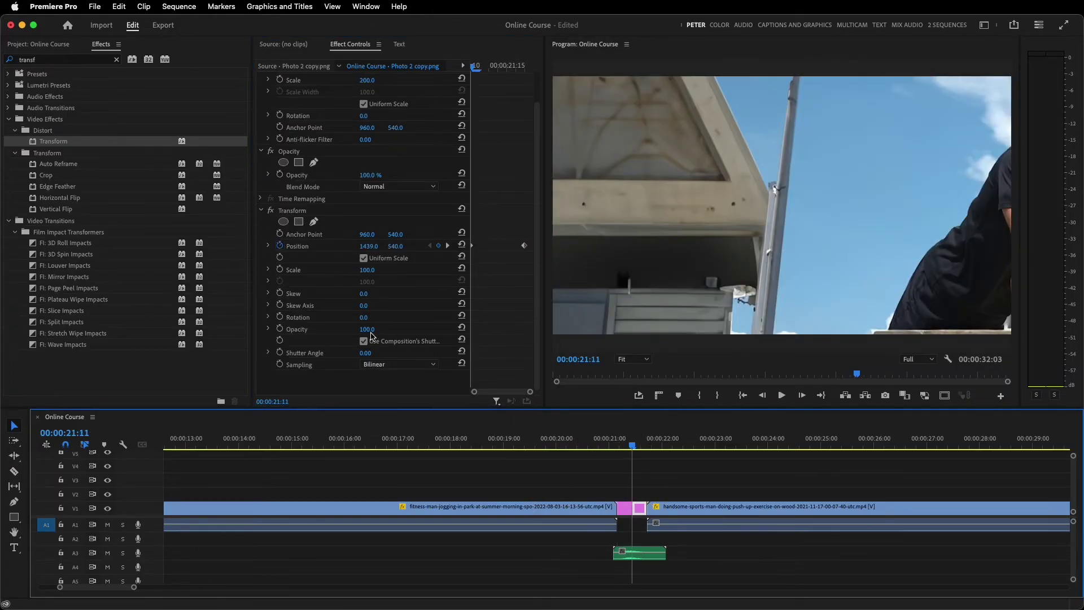
pyautogui.moveTo(362, 352); pyautogui.dragTo(429, 355)
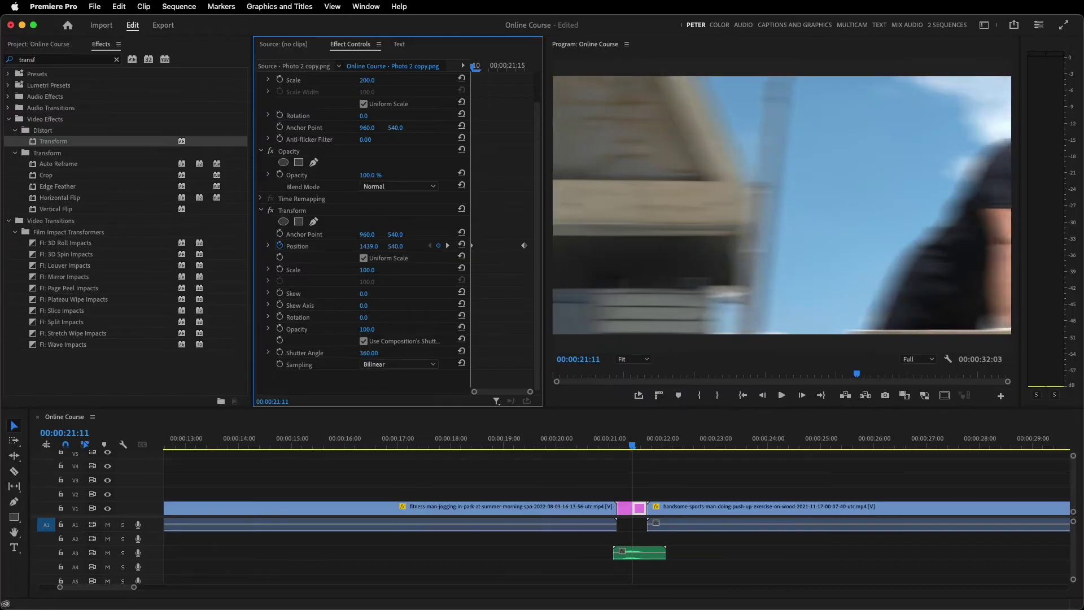
# - Replay the blurred transition several times and zoom the timeline in on it
pyautogui.click(613, 442)
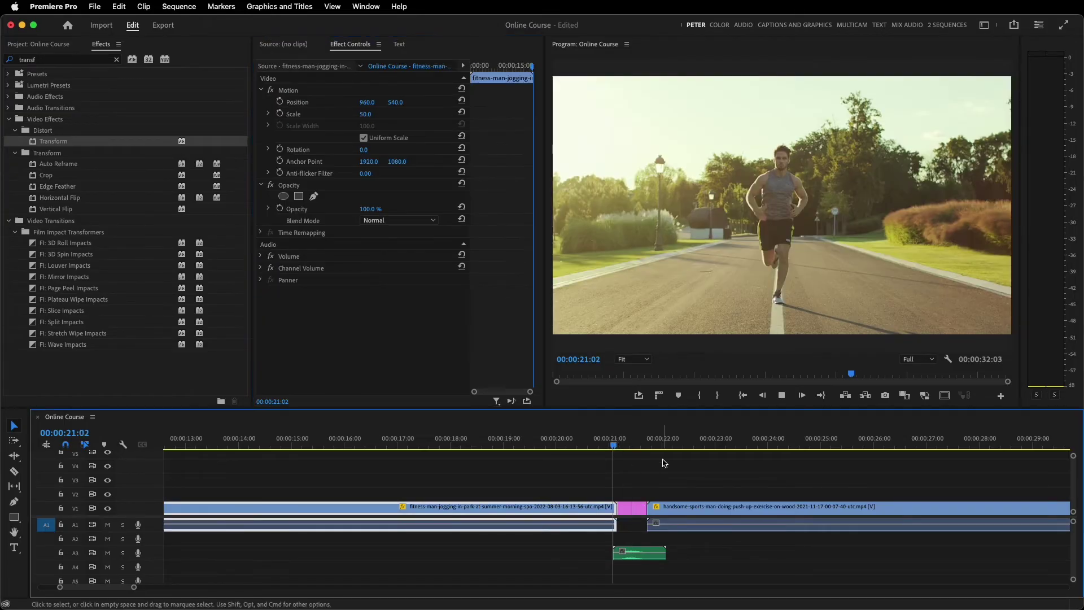
pyautogui.press('space')
pyautogui.click(612, 442)
pyautogui.press('space')
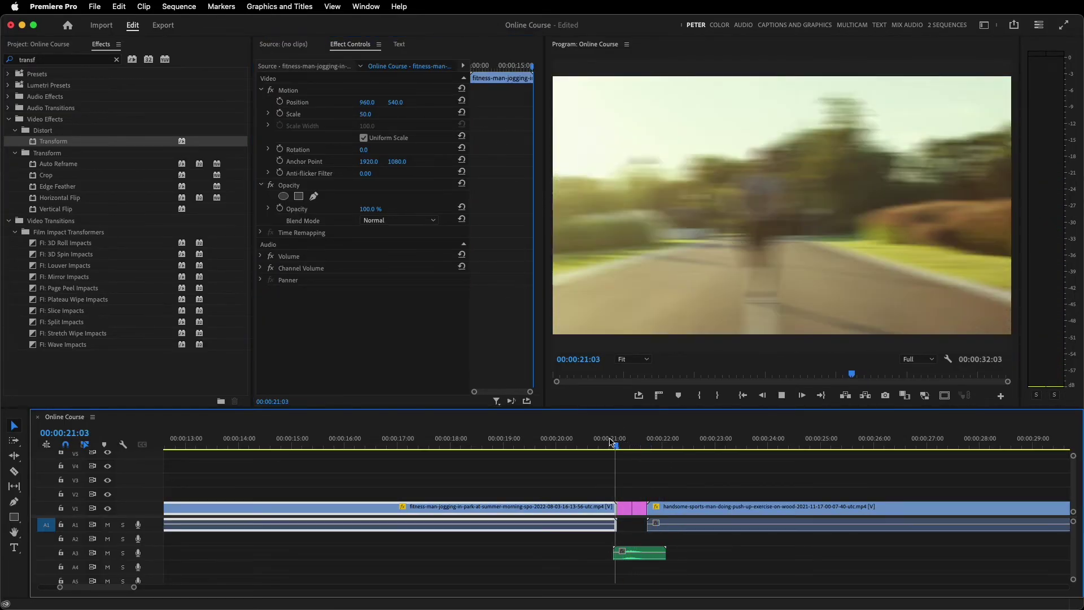
pyautogui.click(632, 442)
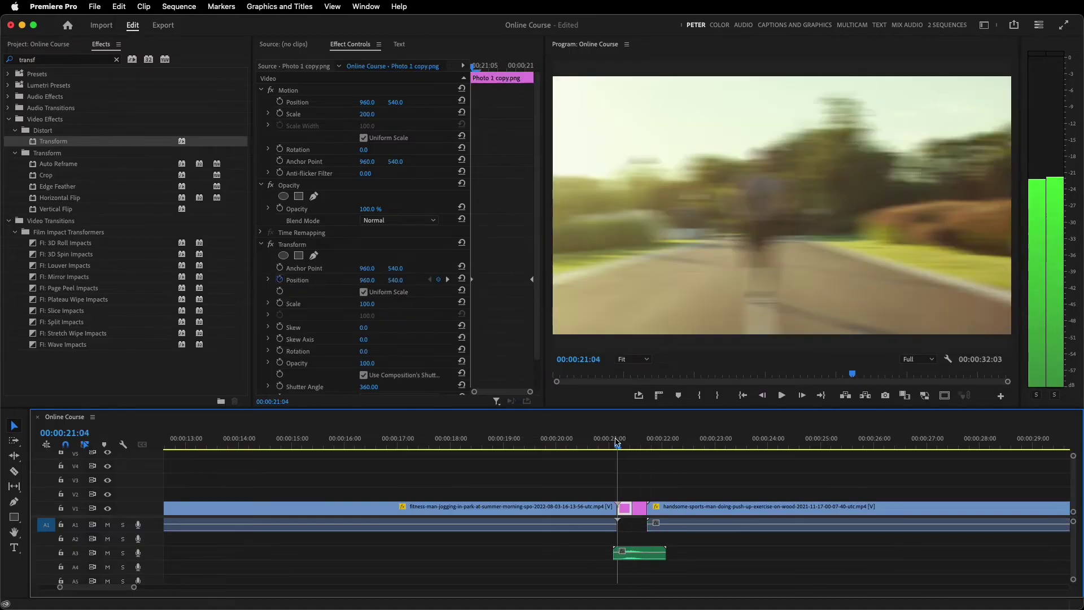
pyautogui.click(596, 442)
pyautogui.press('space')
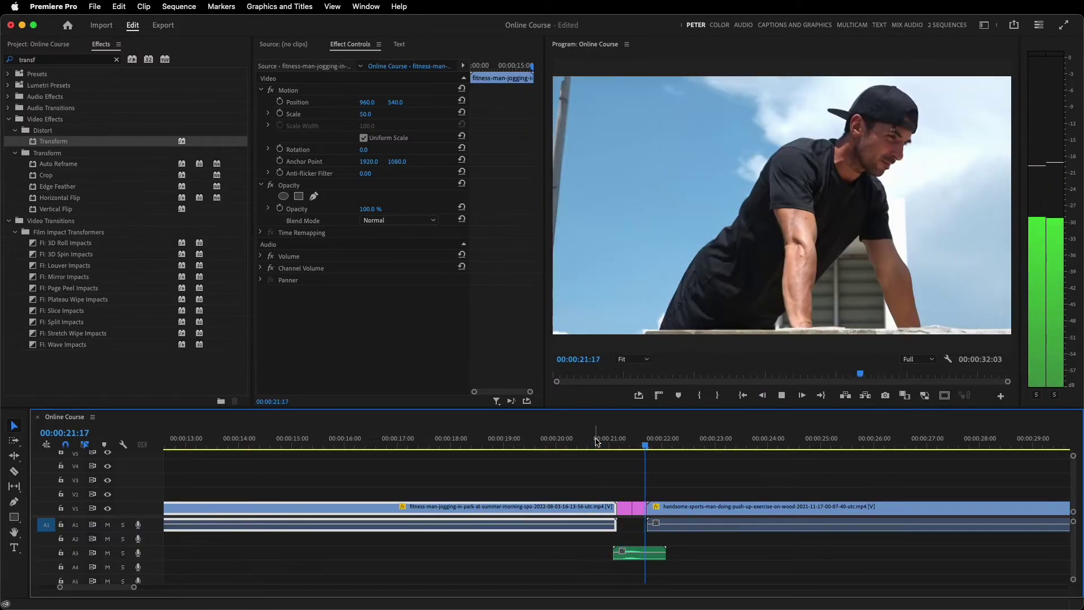
pyautogui.press('space')
pyautogui.click(633, 442)
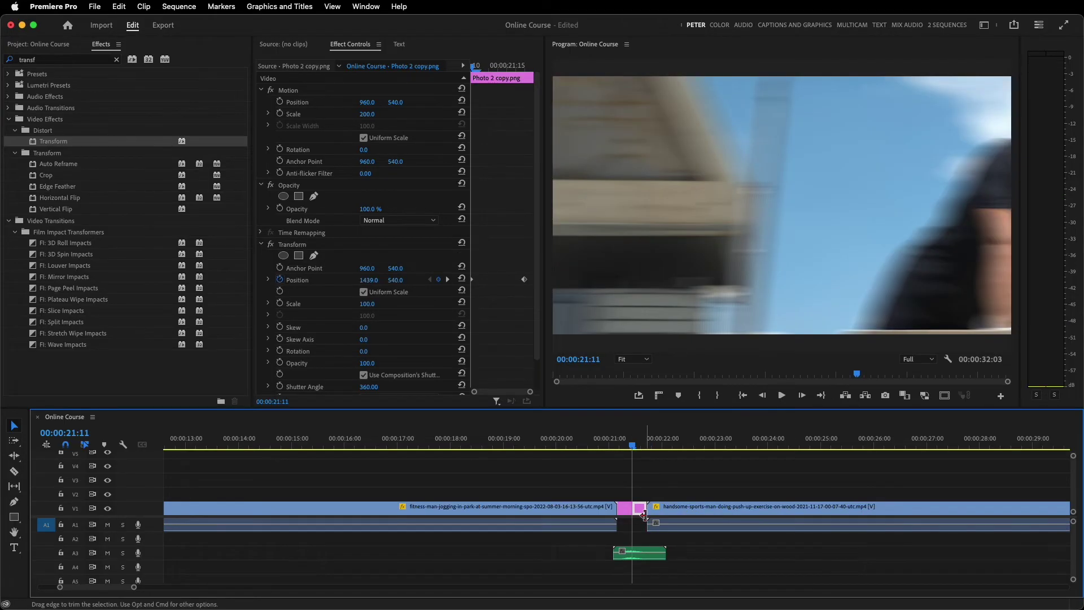
pyautogui.press('=')
pyautogui.click(658, 539)
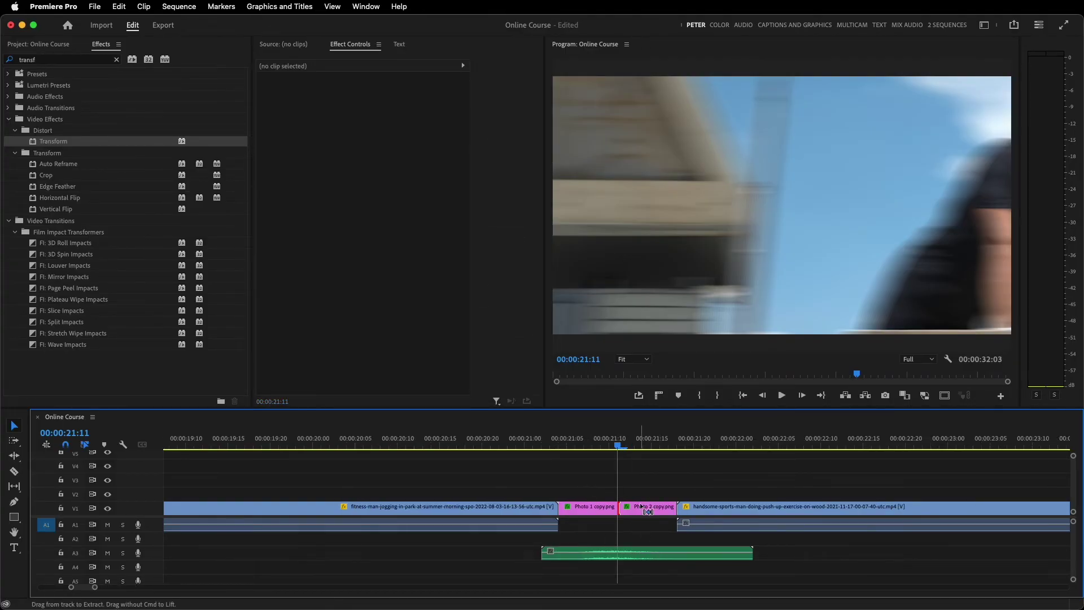
# - Add a Cross Dissolve at the cut between the two stills and trim it shorter
pyautogui.click(643, 511)
pyautogui.press('super+d')
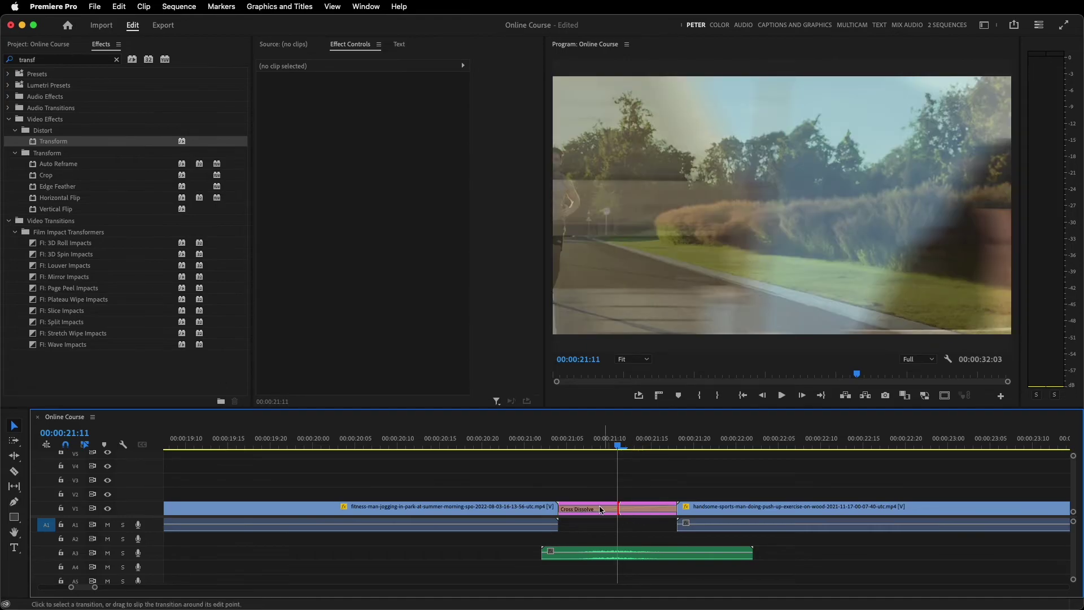
pyautogui.moveTo(675, 509); pyautogui.dragTo(628, 511)
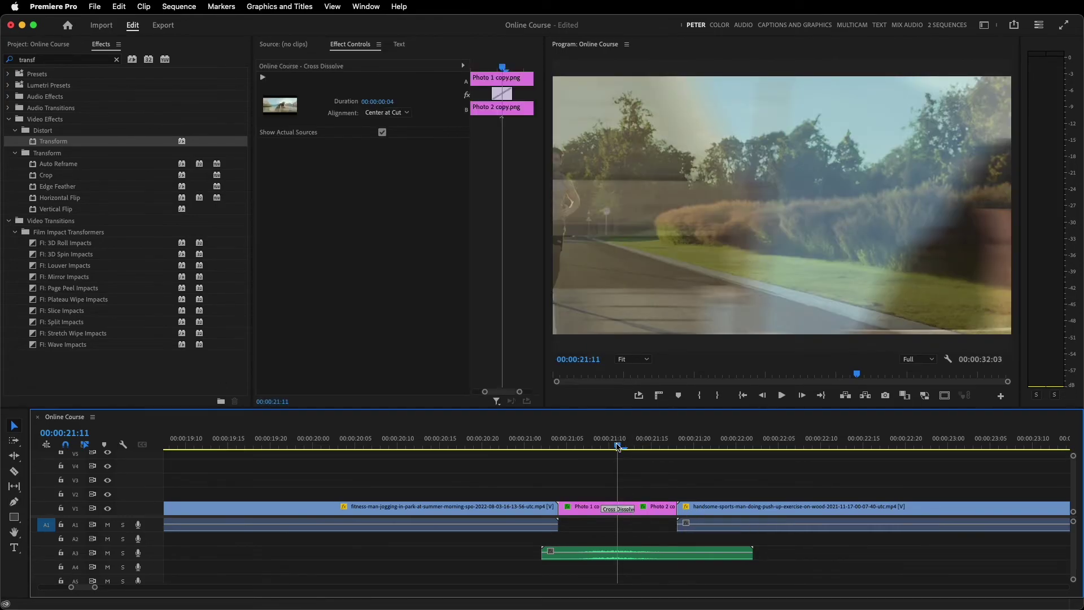
# - Shift Photo 2 copy's first Position keyframe later
pyautogui.moveTo(617, 446)
pyautogui.mouseDown()
pyautogui.moveTo(655, 449)
pyautogui.moveTo(609, 449)
pyautogui.mouseUp()
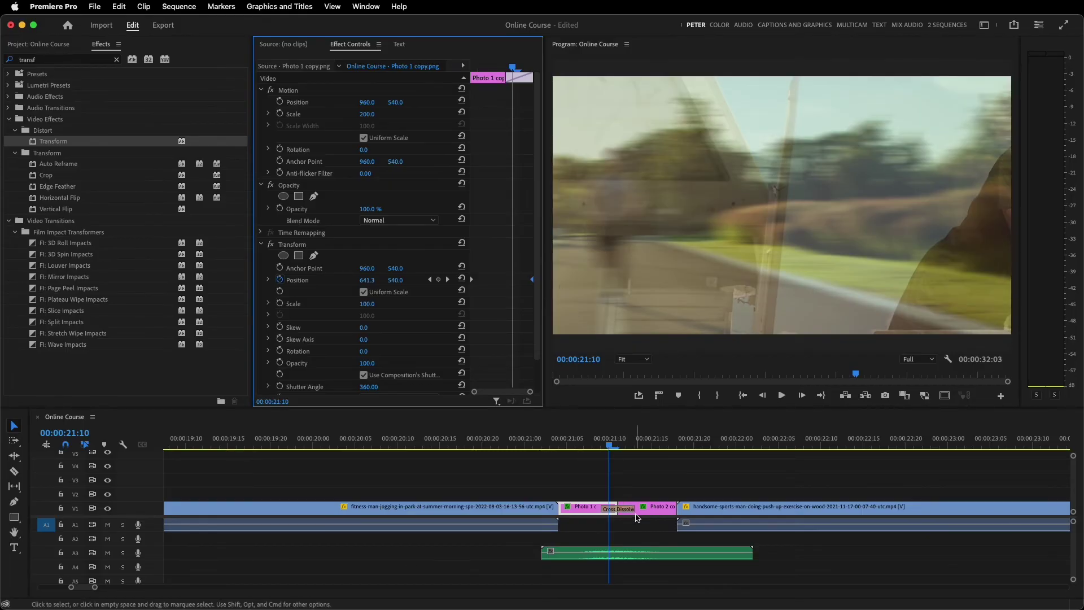
pyautogui.click(551, 367)
pyautogui.moveTo(488, 279); pyautogui.dragTo(532, 280)
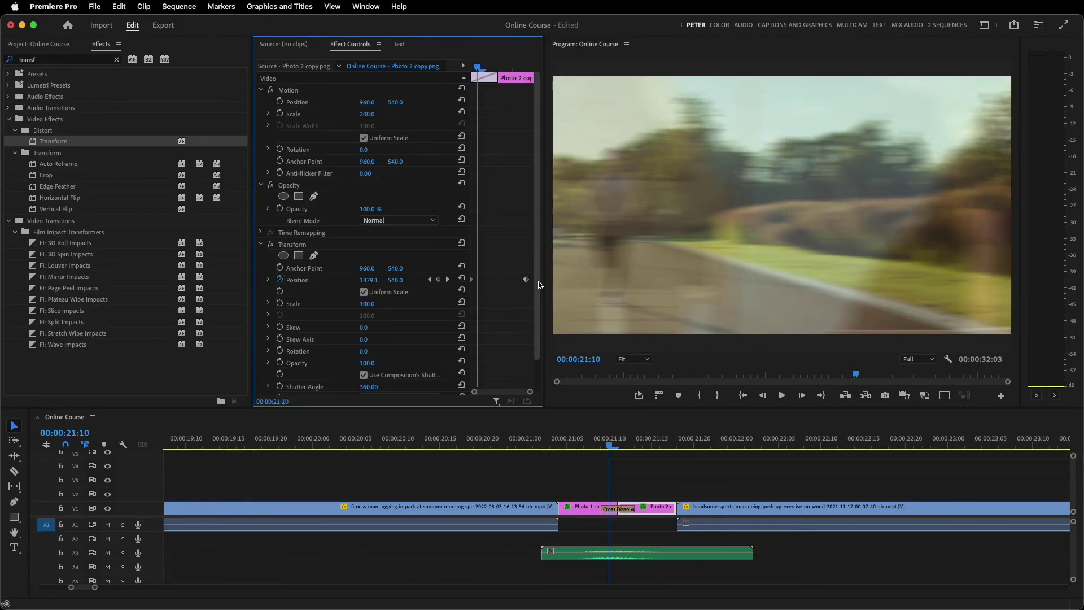
# - Play the photo transition twice to judge the dissolve length
pyautogui.click(538, 445)
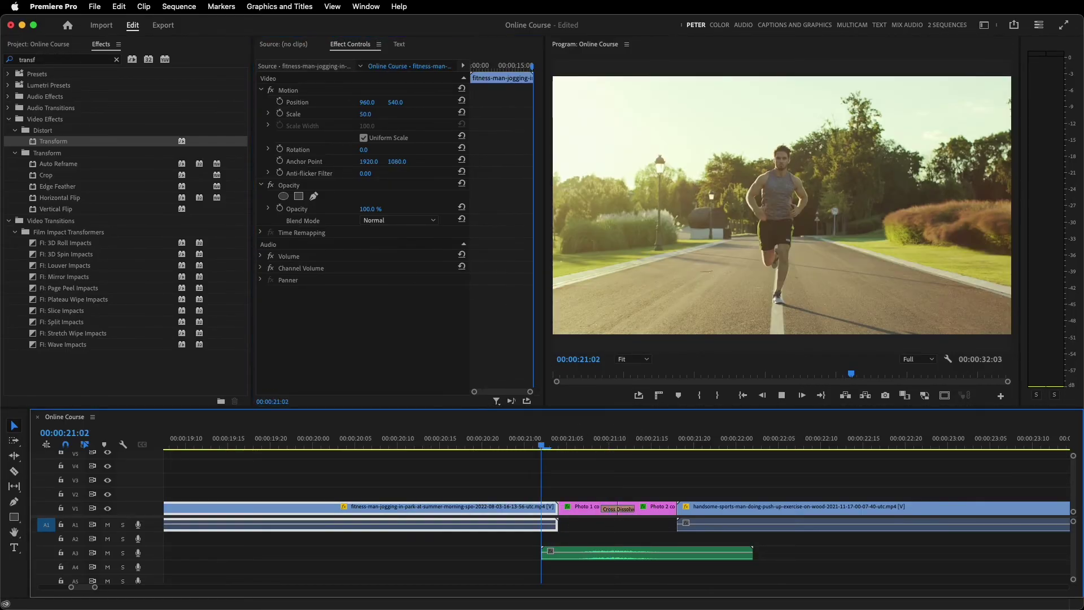
pyautogui.press('space')
pyautogui.click(519, 445)
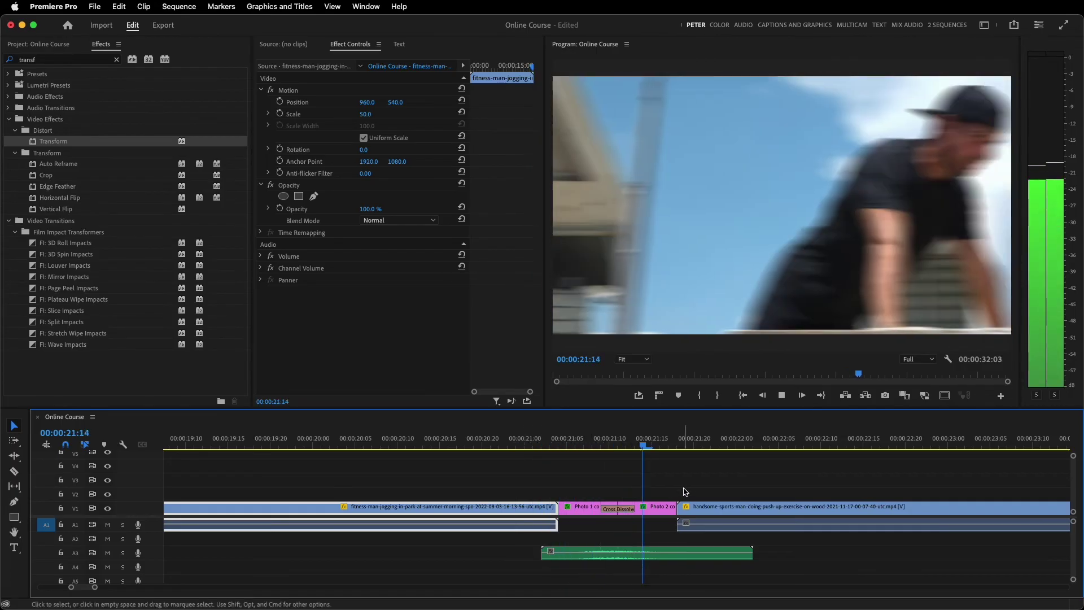
pyautogui.press('space')
# - Shorten the Cross Dissolve to two frames and replay the result
pyautogui.moveTo(633, 509); pyautogui.dragTo(621, 510)
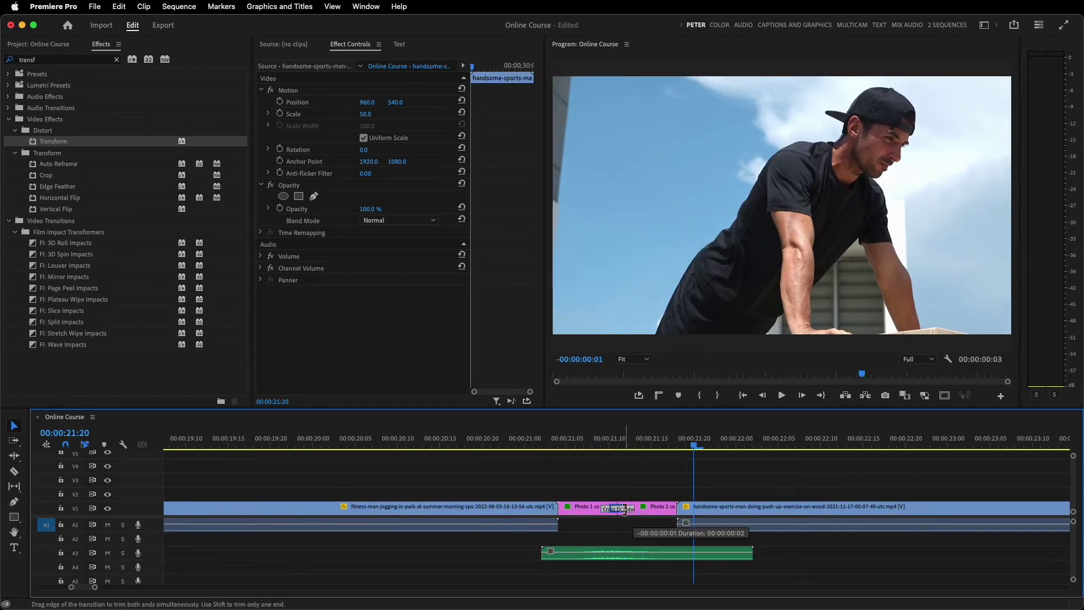
pyautogui.click(524, 445)
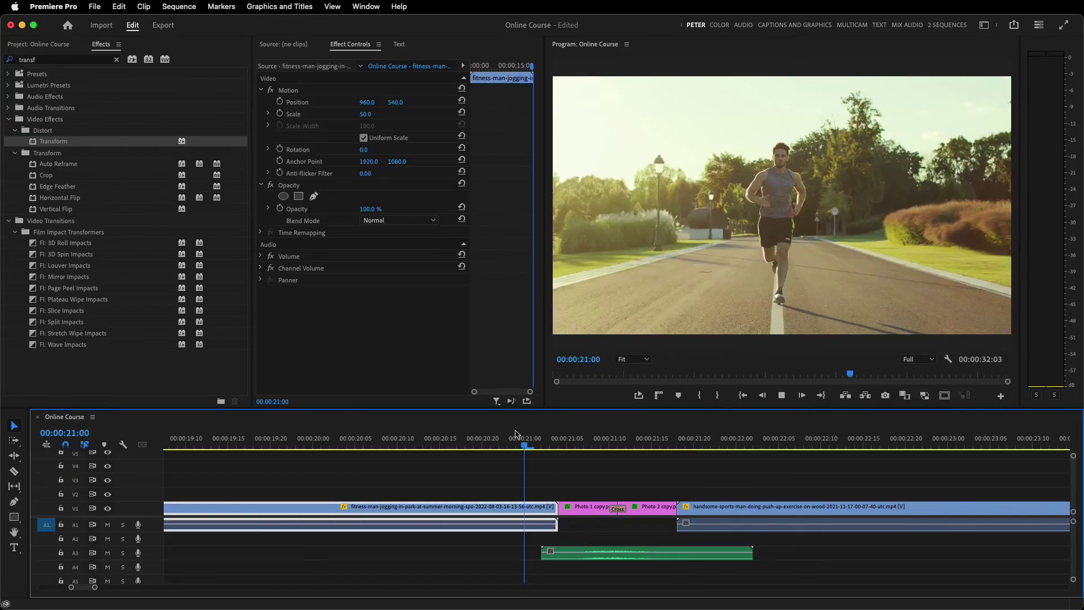
pyautogui.press('space')
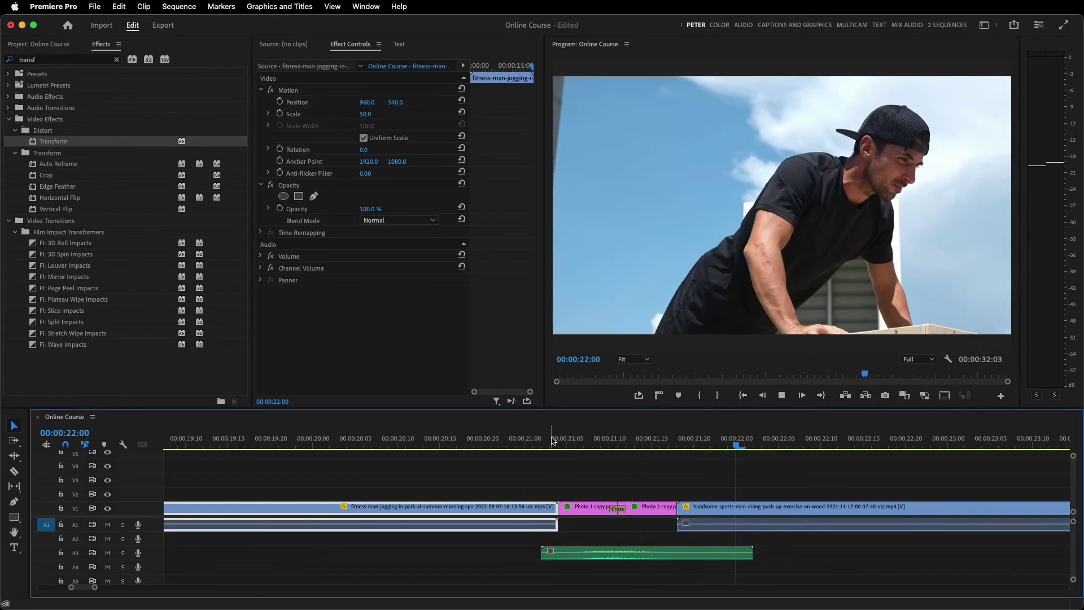
pyautogui.click(535, 444)
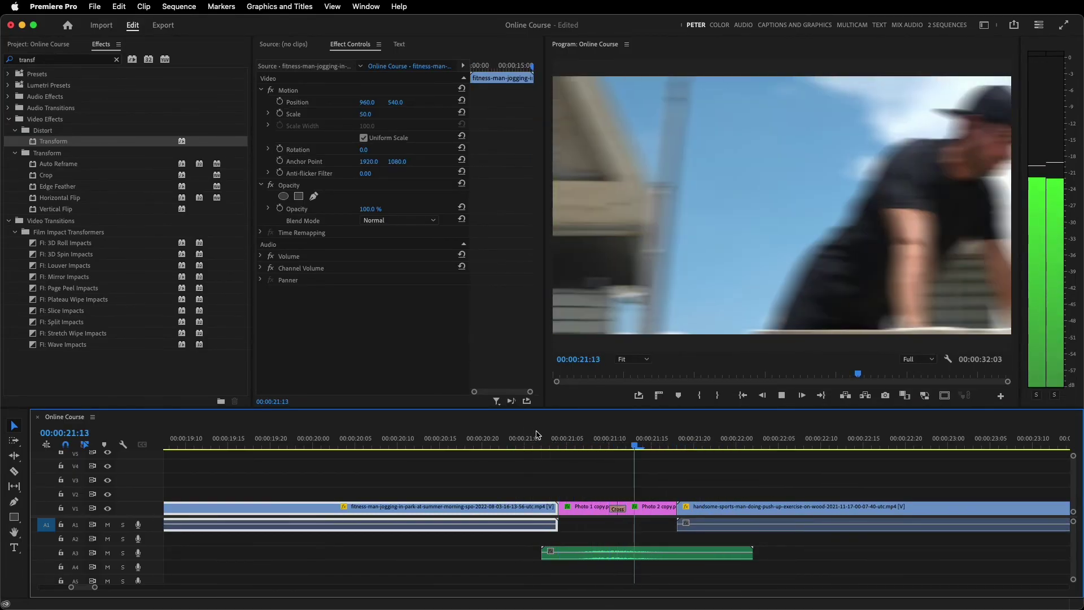
pyautogui.press('space')
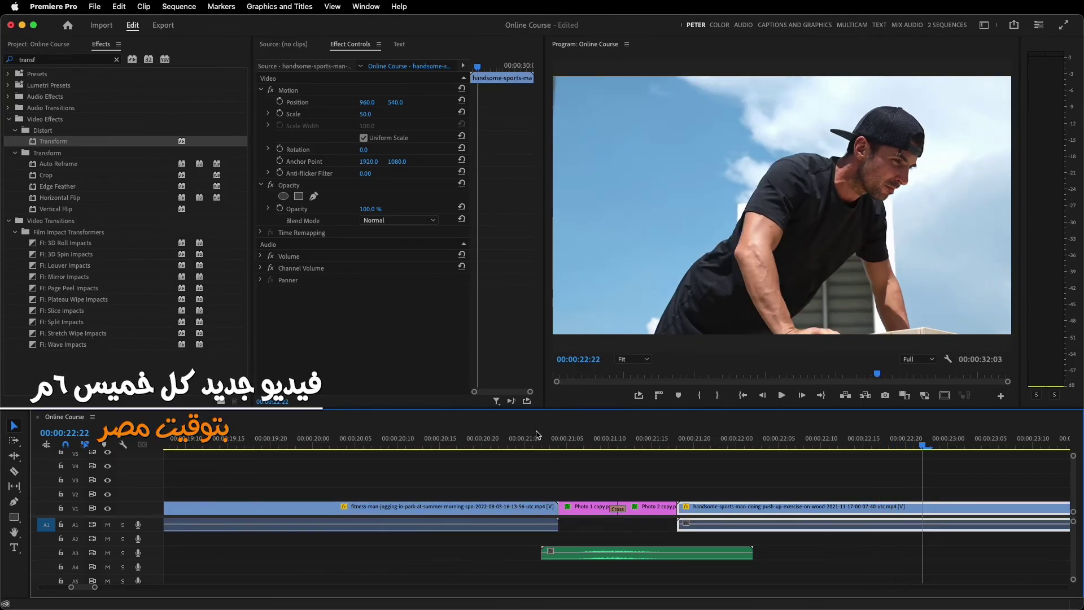